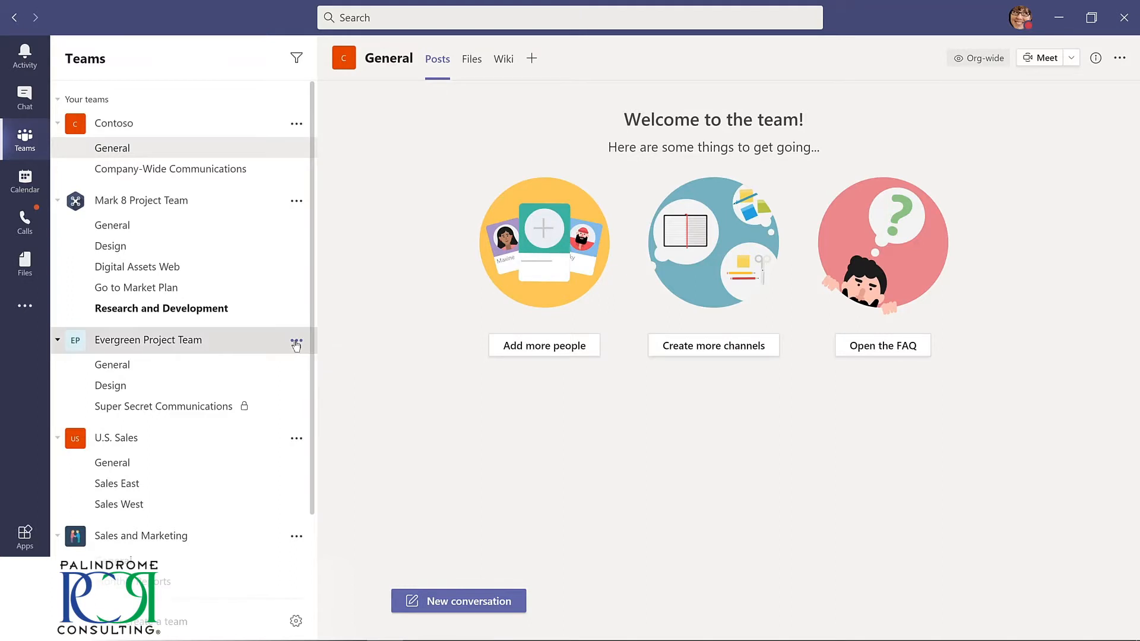
# - Open the management page of Evergreen Project Team and expand its members and guests list
pyautogui.click(296, 340)
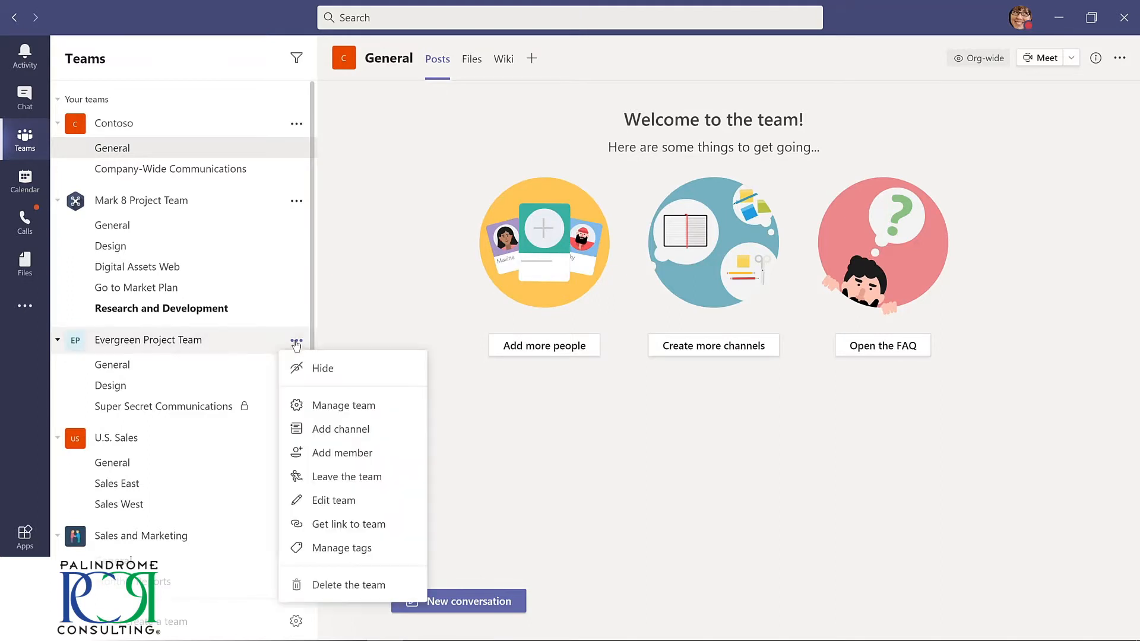
pyautogui.click(324, 407)
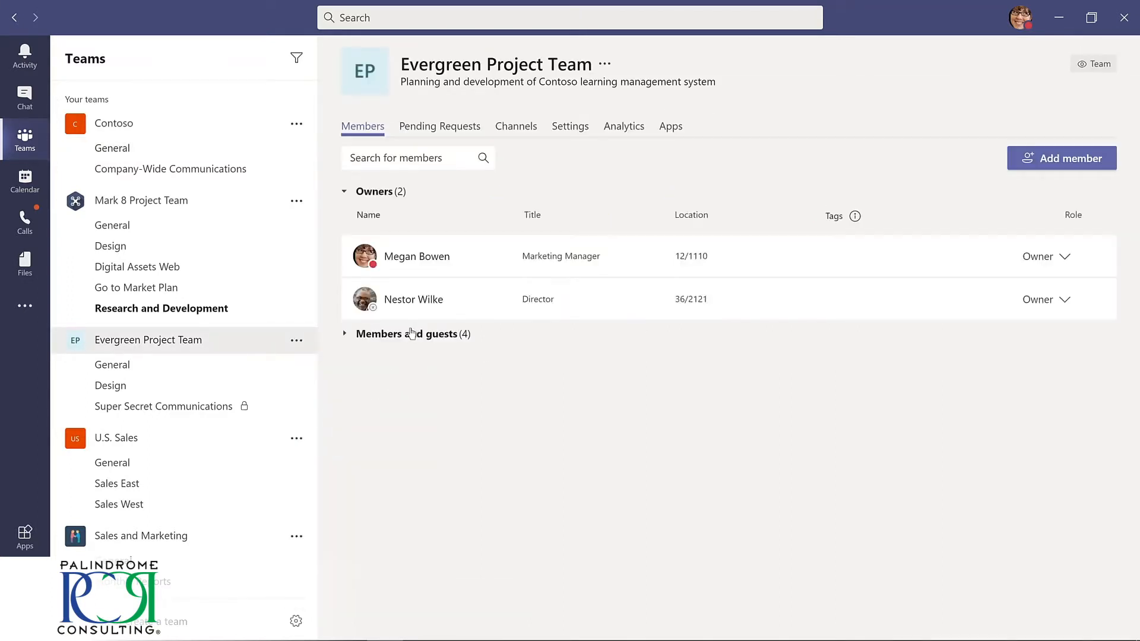
pyautogui.click(405, 336)
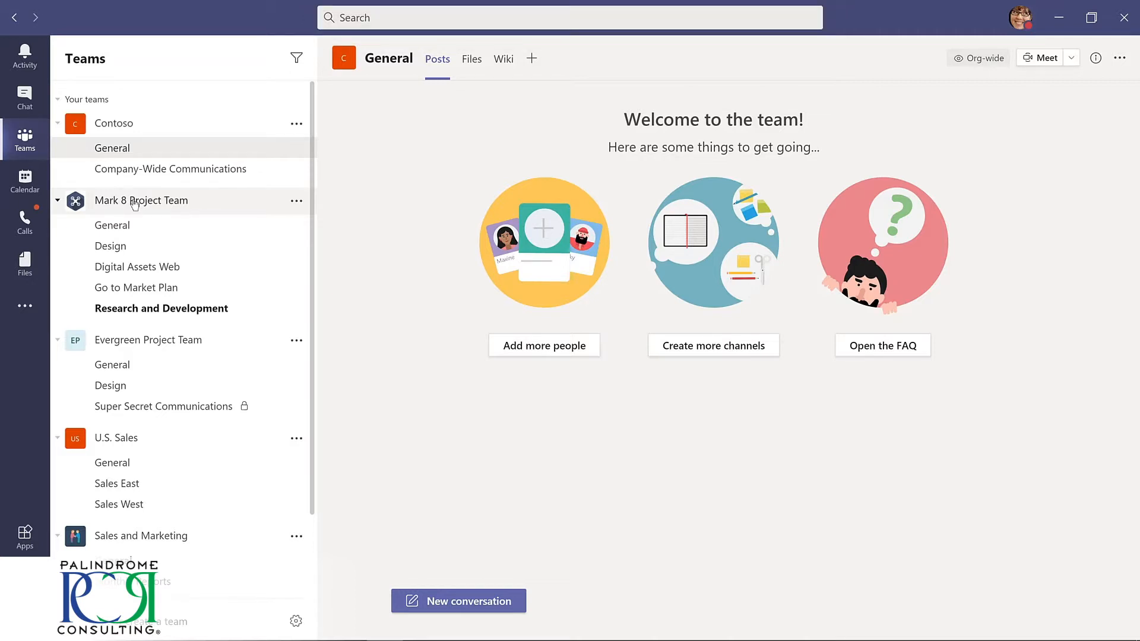
# - Search for "marketing", look through the people and file results, and open the filters for the file results
pyautogui.click(375, 16)
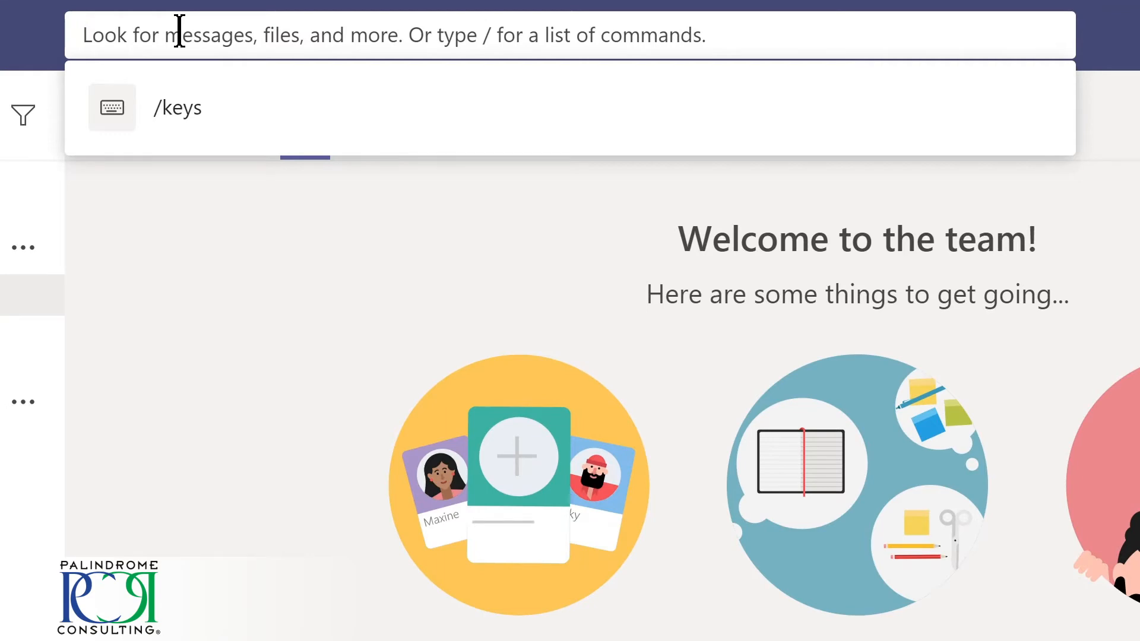
pyautogui.write('marketing')
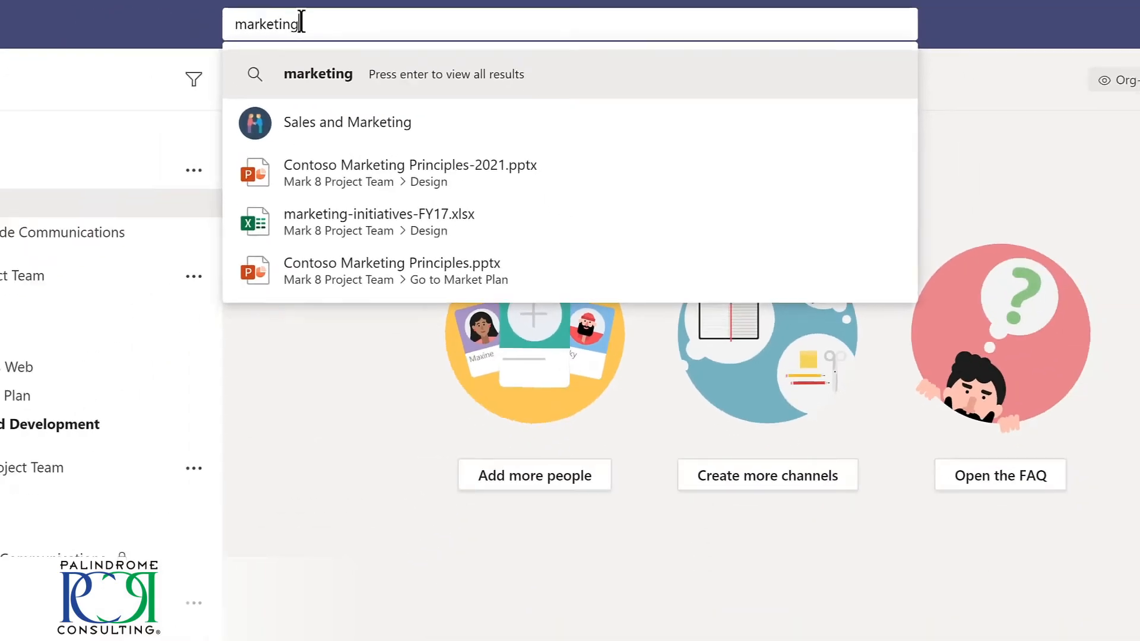
pyautogui.press('Return')
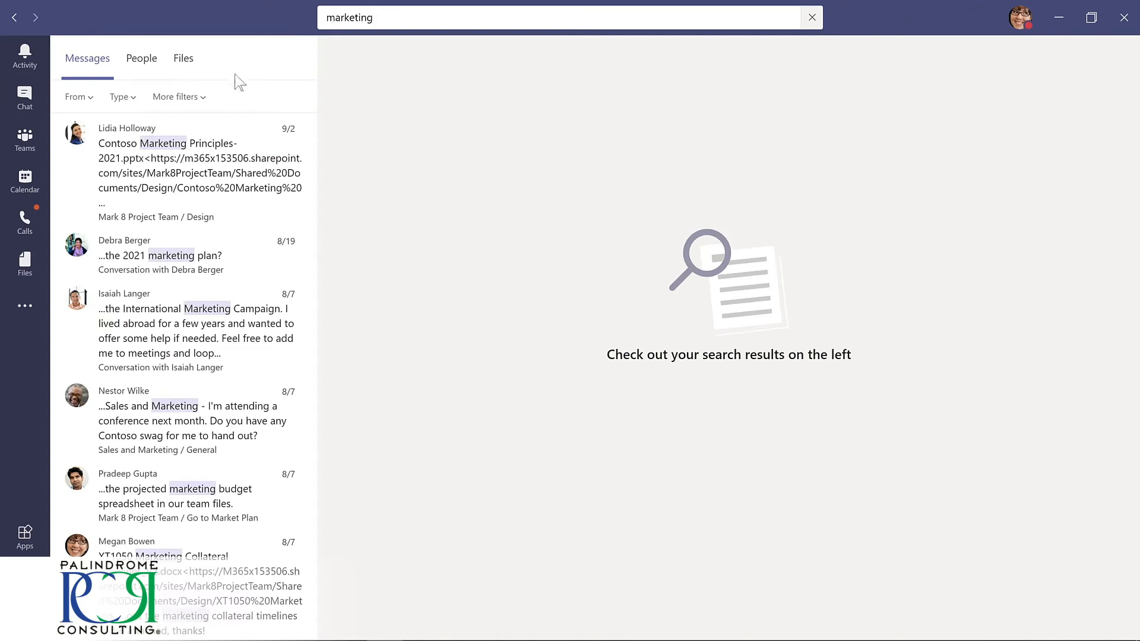
pyautogui.click(142, 59)
pyautogui.click(183, 58)
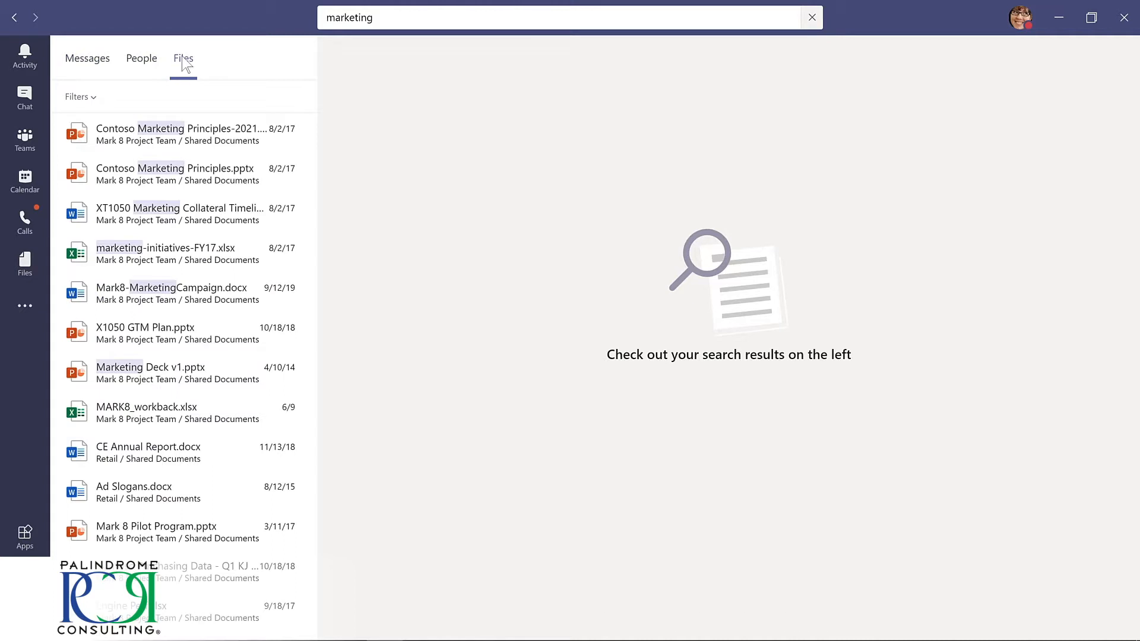
pyautogui.click(93, 97)
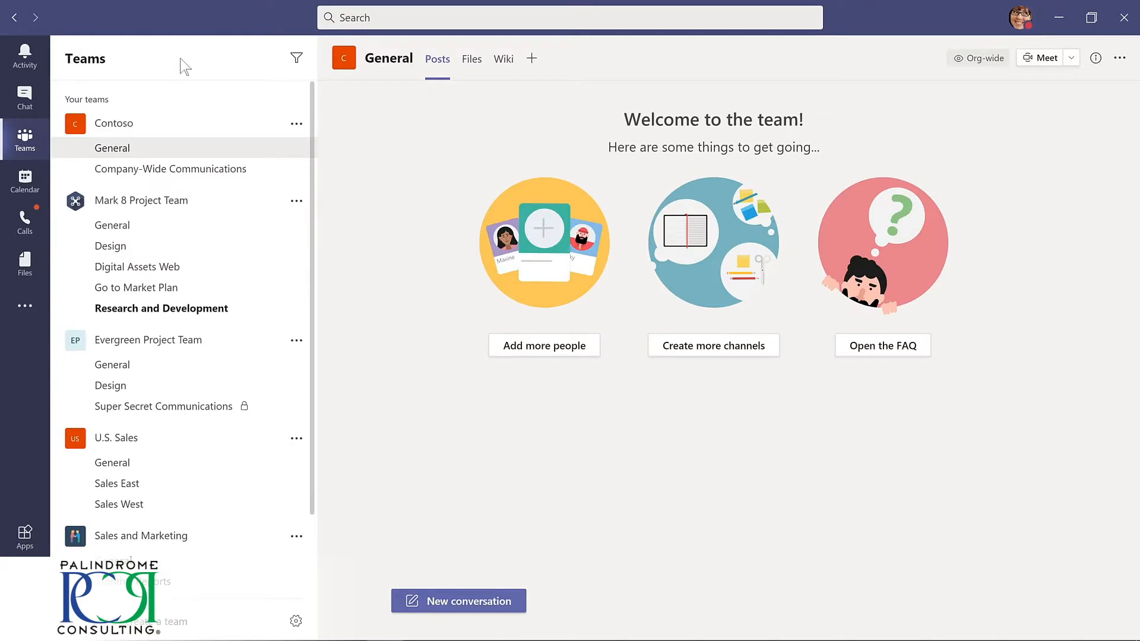
# - Display the keyboard shortcuts list with the /keys command, and close it after viewing
pyautogui.hotkey('ctrl', 'e')
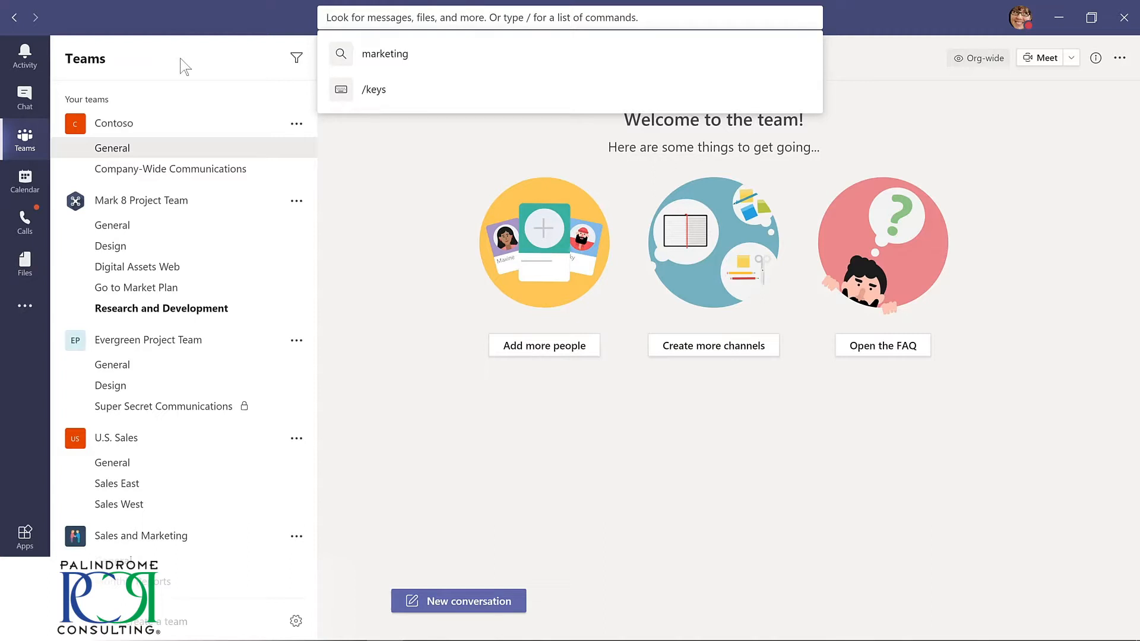
pyautogui.write('/keys')
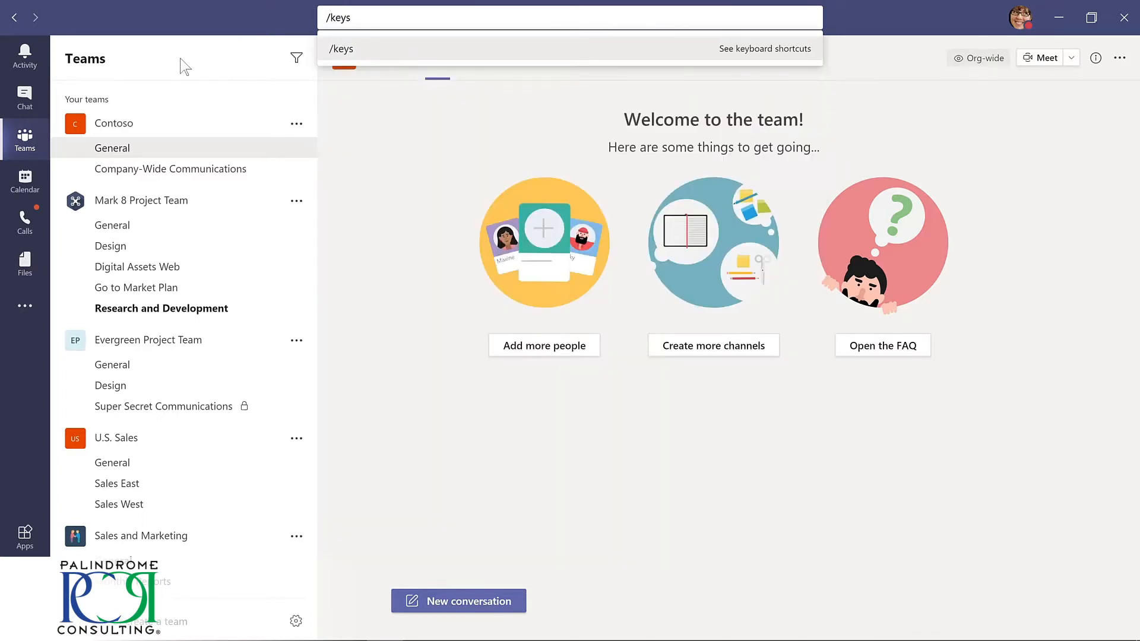
pyautogui.press('Return')
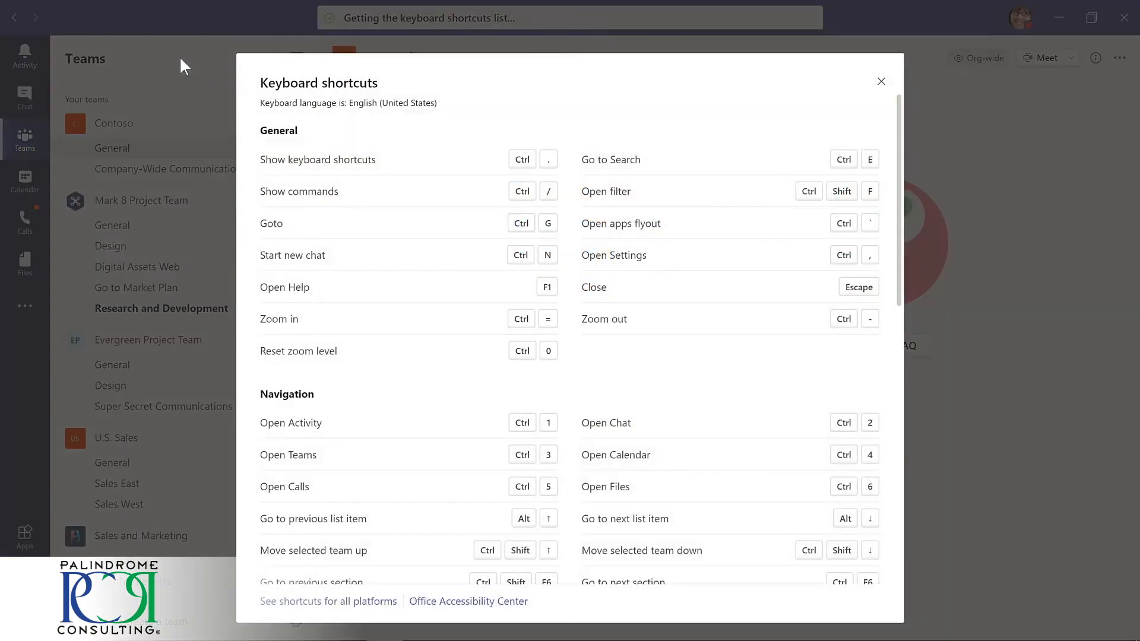
pyautogui.press('Escape')
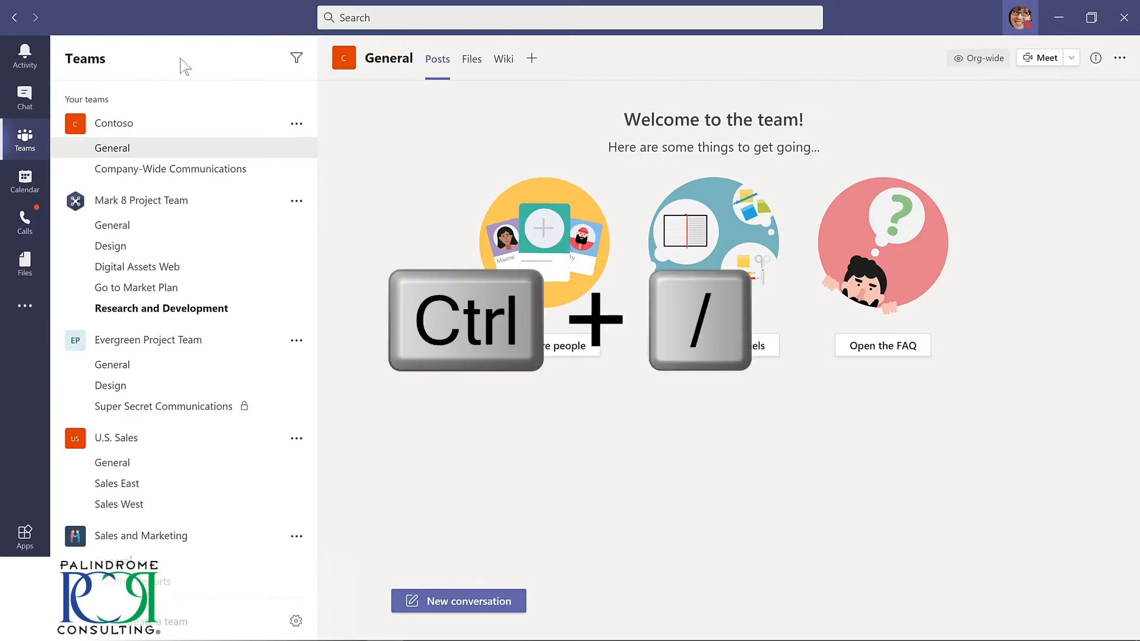
# - Run the /whatsnew command to see what's new in Teams
pyautogui.hotkey('ctrl', '/')
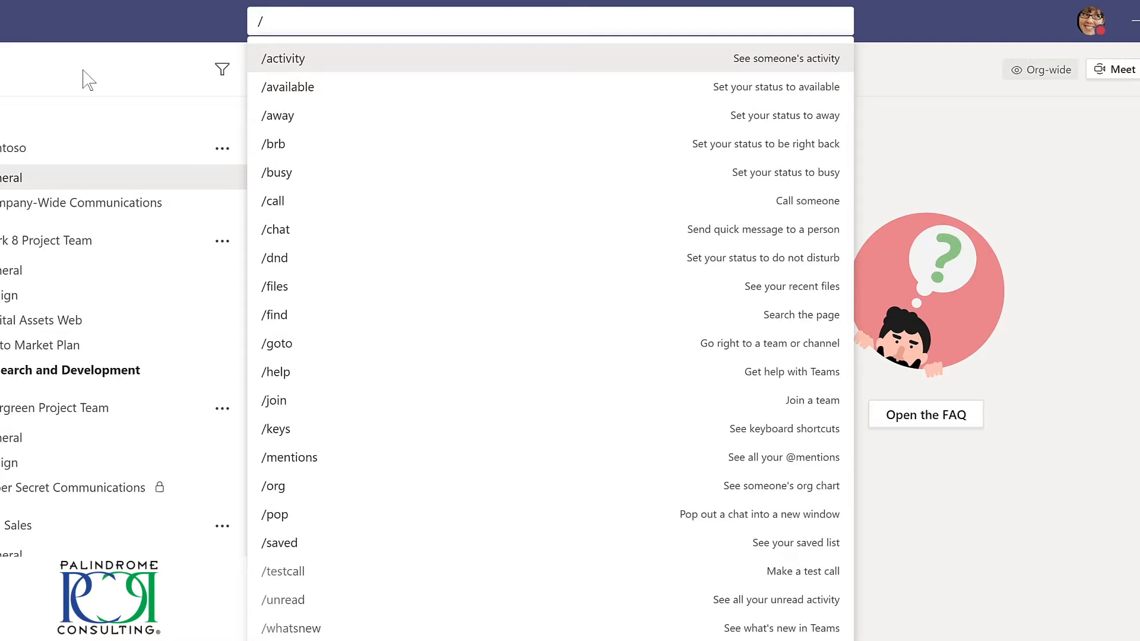
pyautogui.write('whatsnew')
pyautogui.press('Return')
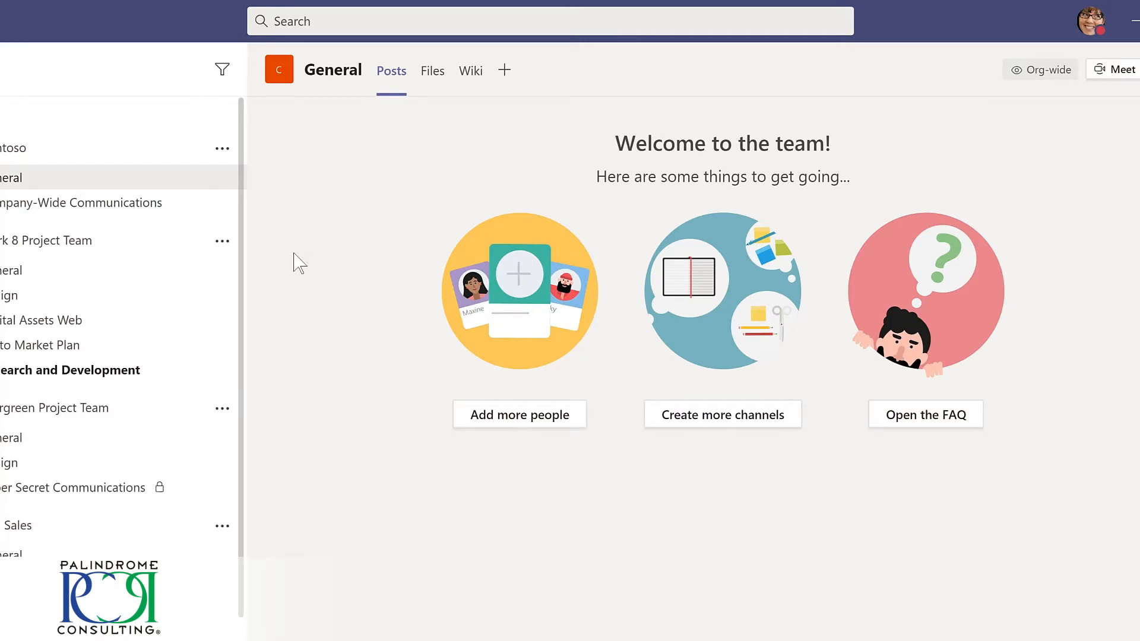
# - Use the /files command to open the recent file Usability Testing Priorities.docx
pyautogui.hotkey('ctrl', '/')
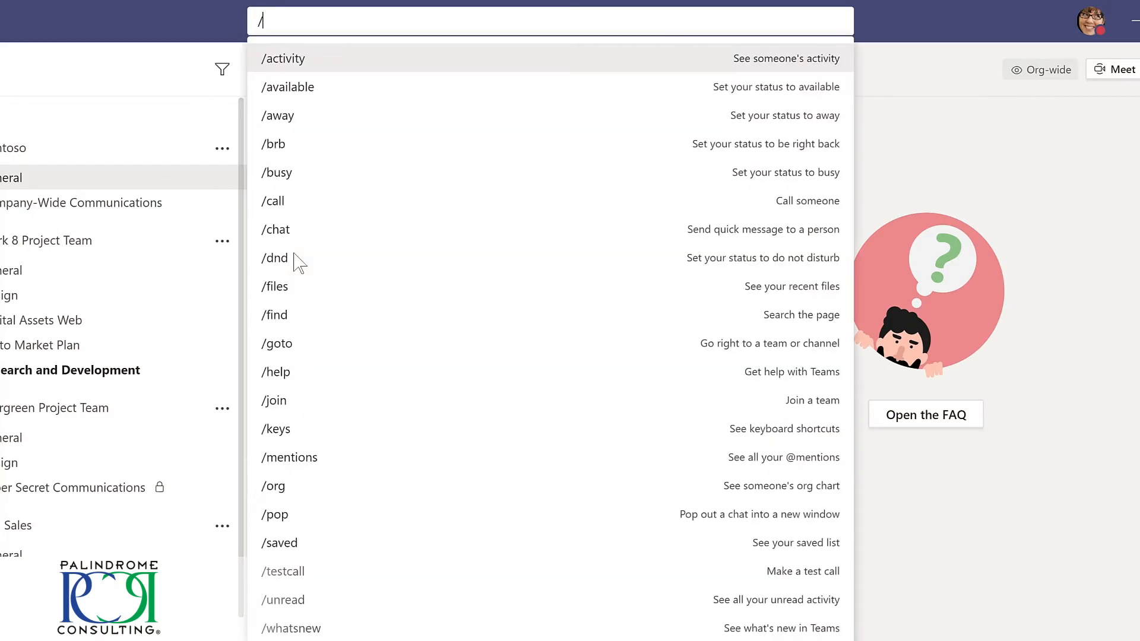
pyautogui.click(288, 291)
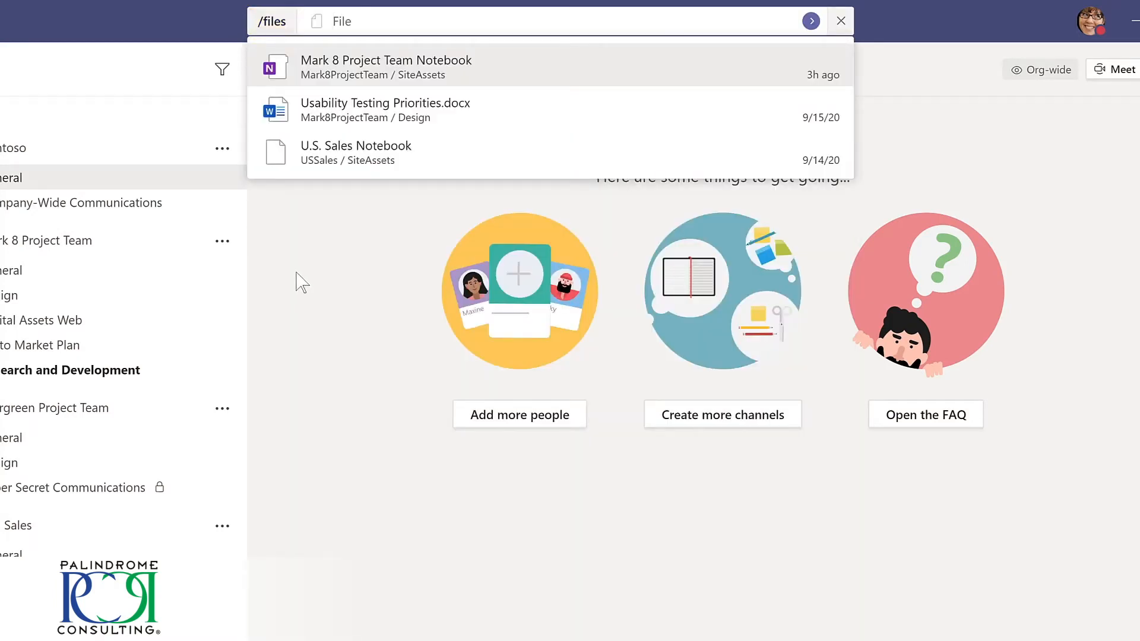
pyautogui.click(369, 113)
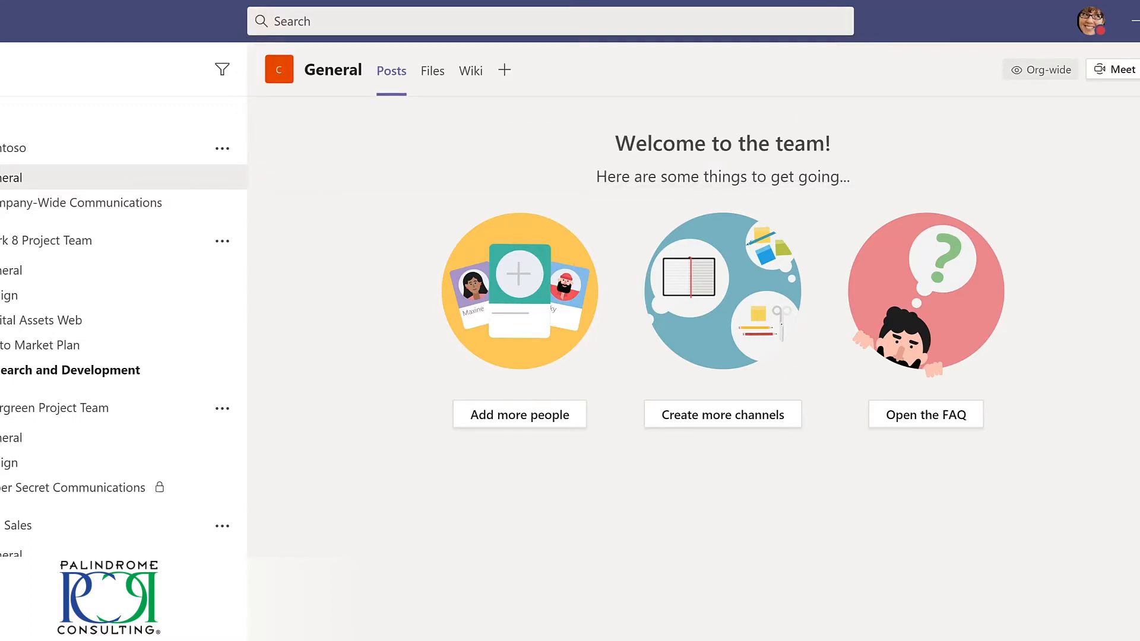
# - Bring up the list of available slash commands and dismiss it after viewing
pyautogui.hotkey('ctrl', '/')
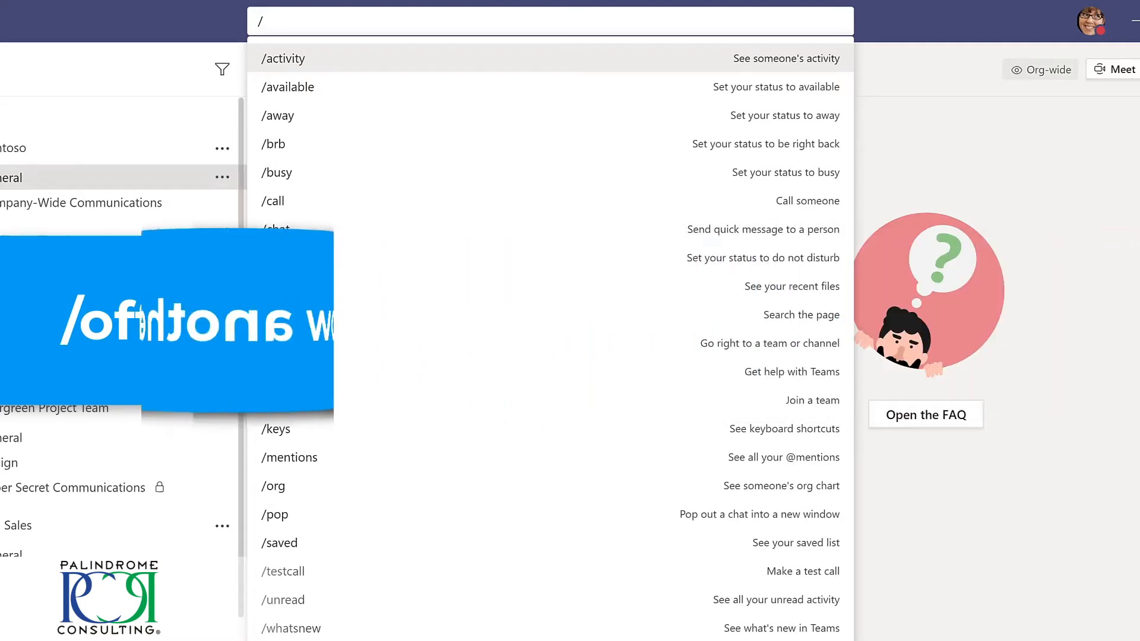
pyautogui.press('Escape')
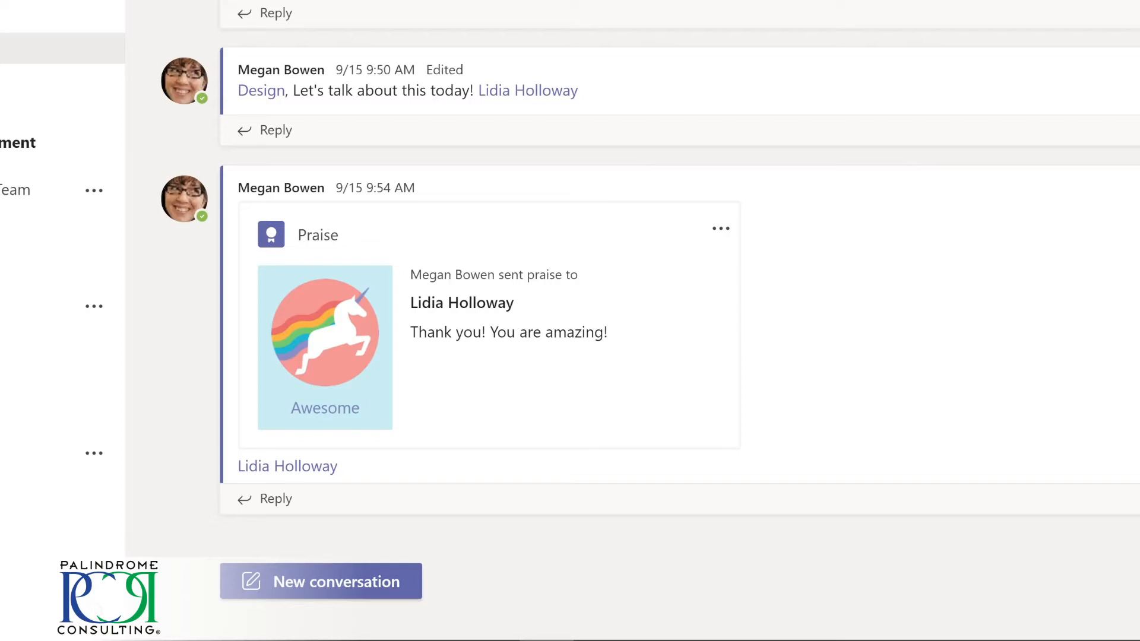
# - Post a new conversation mentioning the first suggested colleague, followed by ", please share an update on your conversation with the sales team."
pyautogui.click(334, 573)
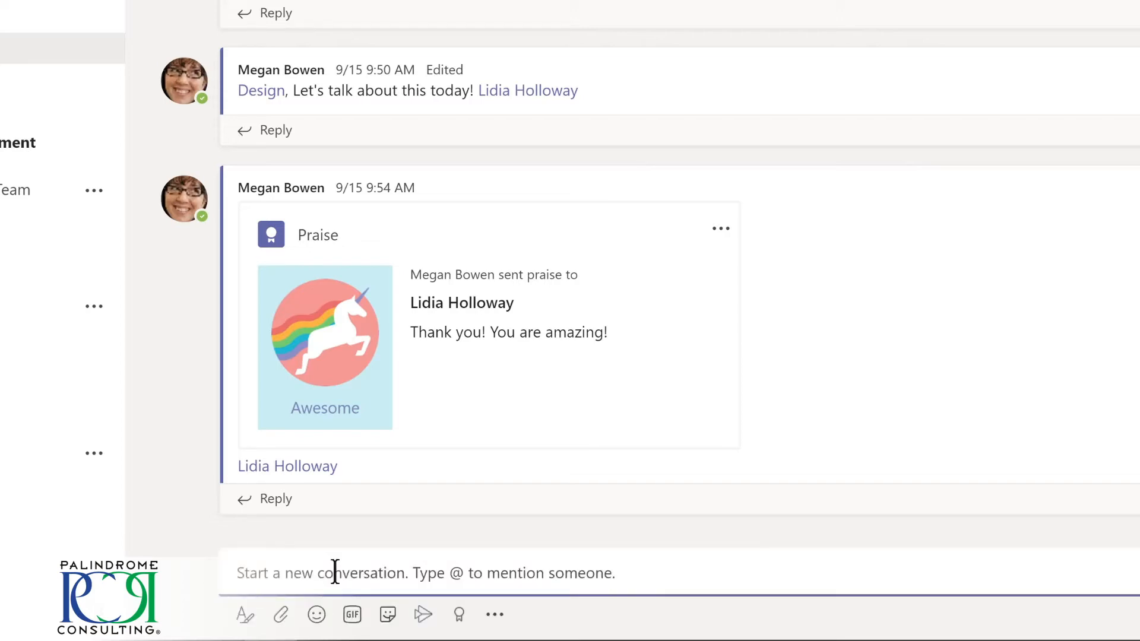
pyautogui.write('@')
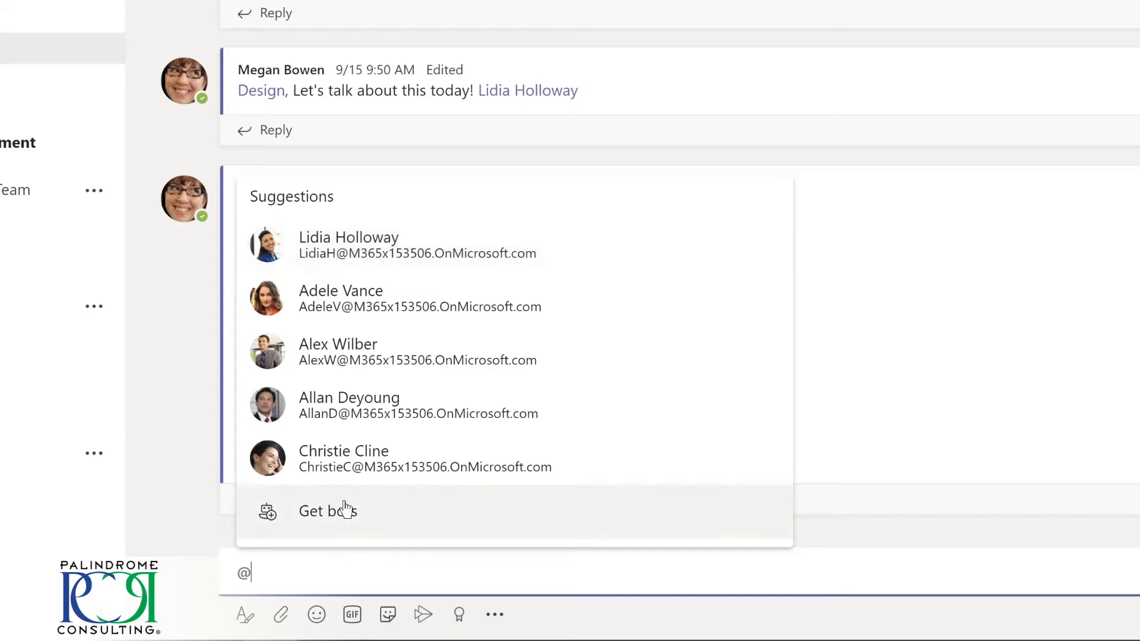
pyautogui.click(339, 254)
pyautogui.write(',')
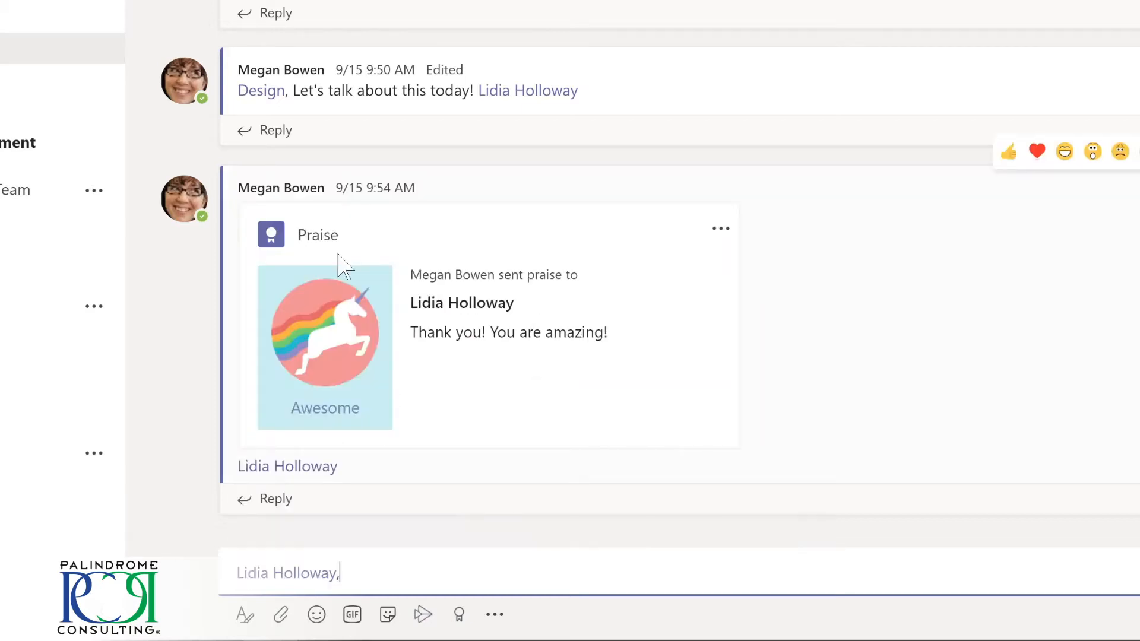
pyautogui.write(' please share an update on your conversation with the sales team.')
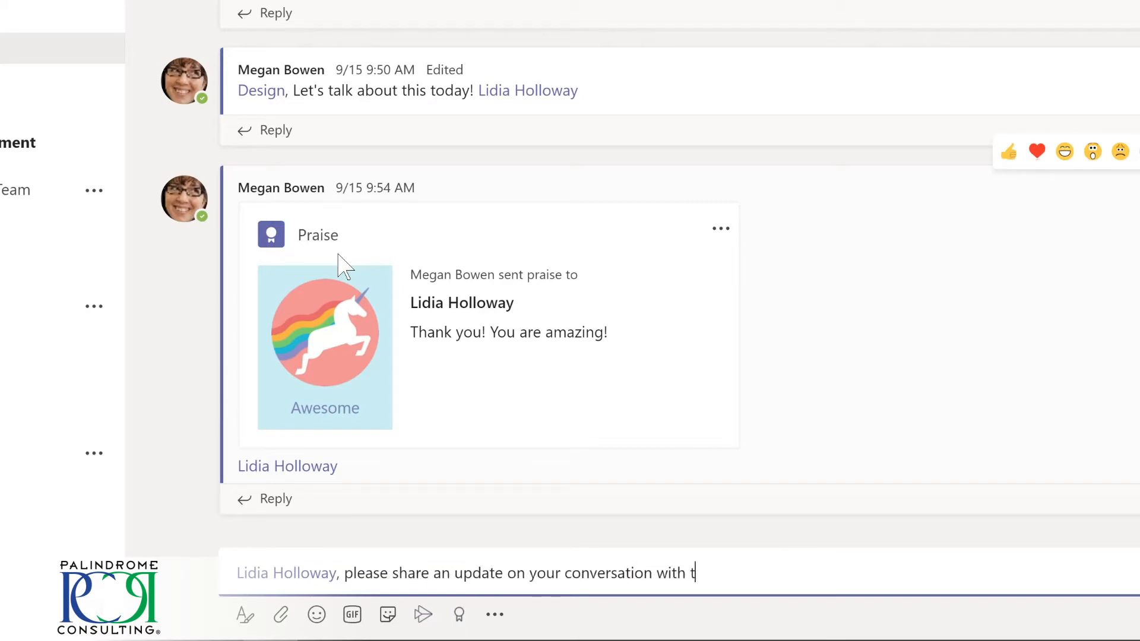
pyautogui.press('Return')
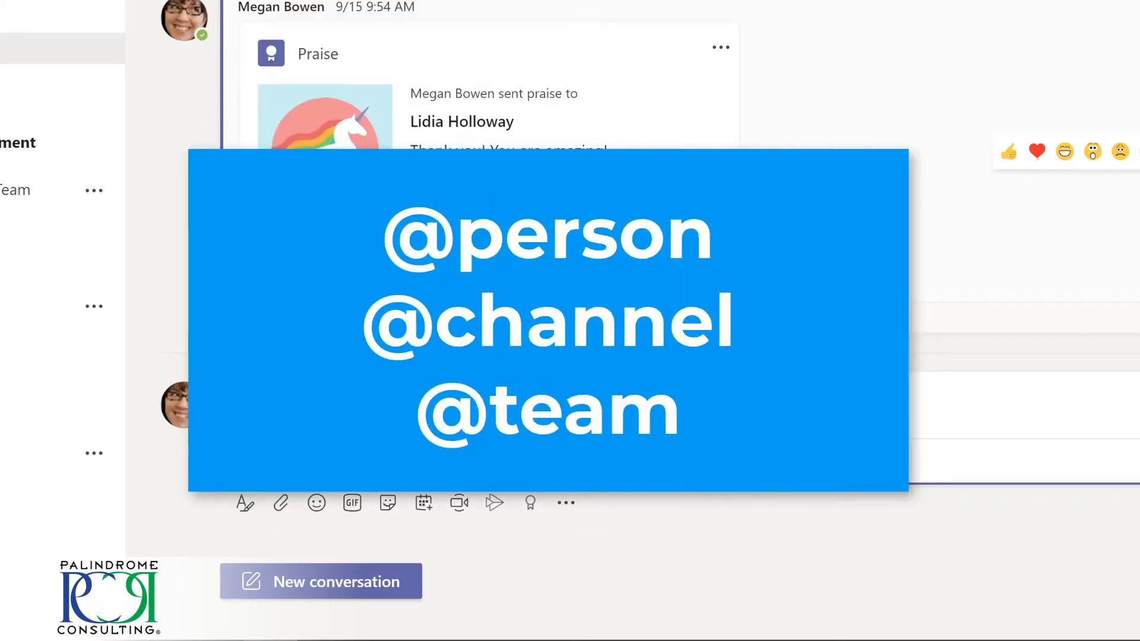
# - Post another new conversation mentioning the Design channel, followed by ", I'm so excited about our team retreat tomorrow!"
pyautogui.click(349, 580)
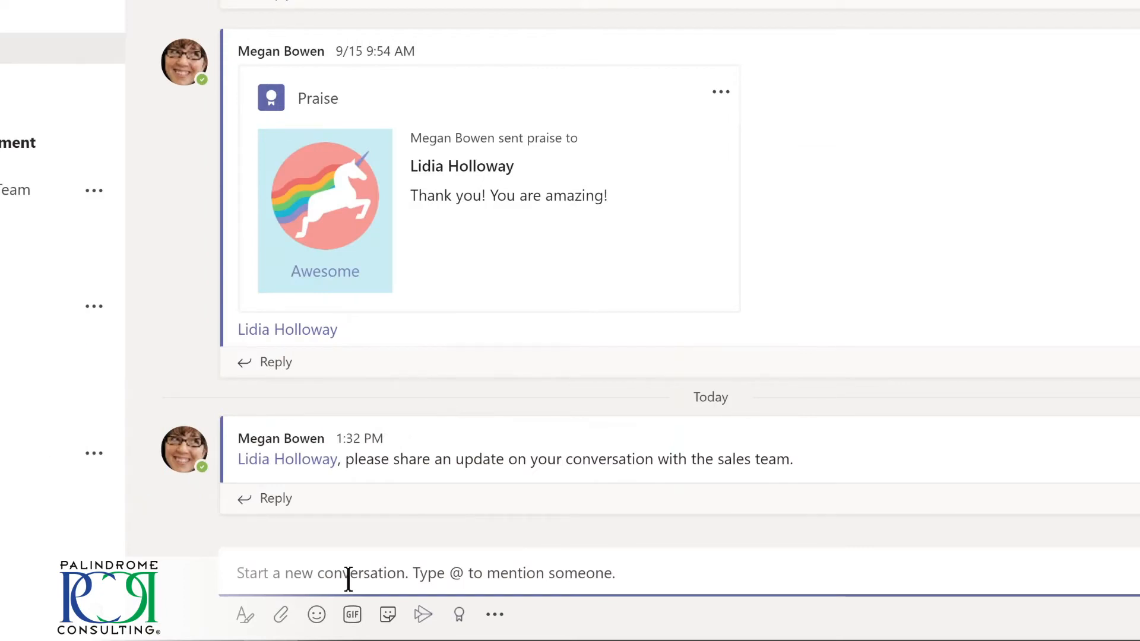
pyautogui.write('@De')
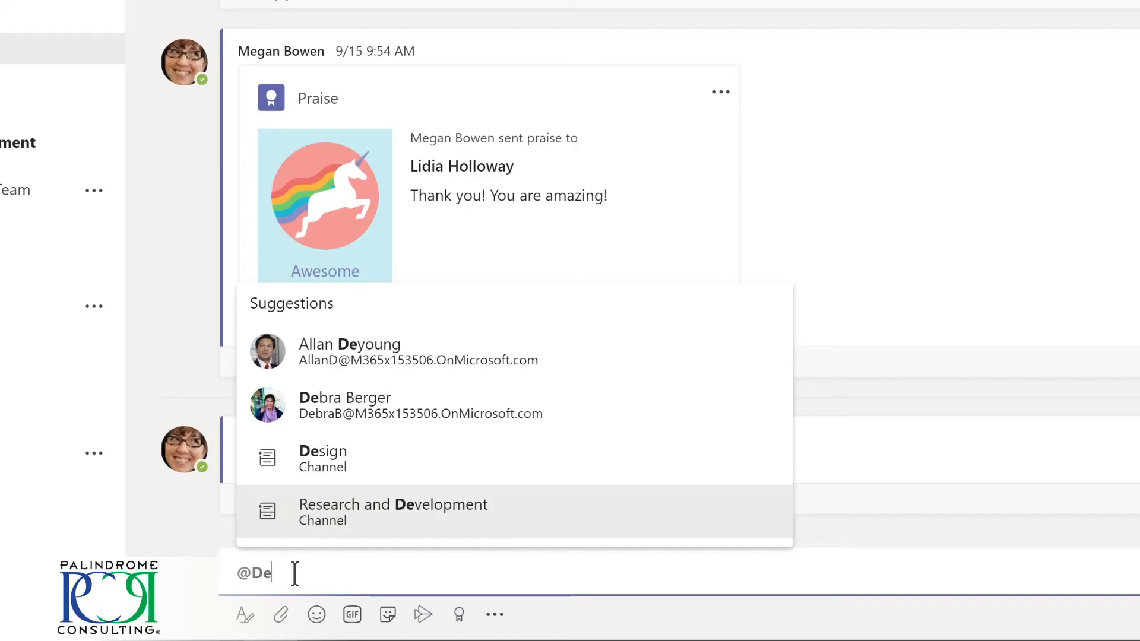
pyautogui.click(324, 458)
pyautogui.write(", I'm so excited about our team retreat tomorrow!")
pyautogui.press('Return')
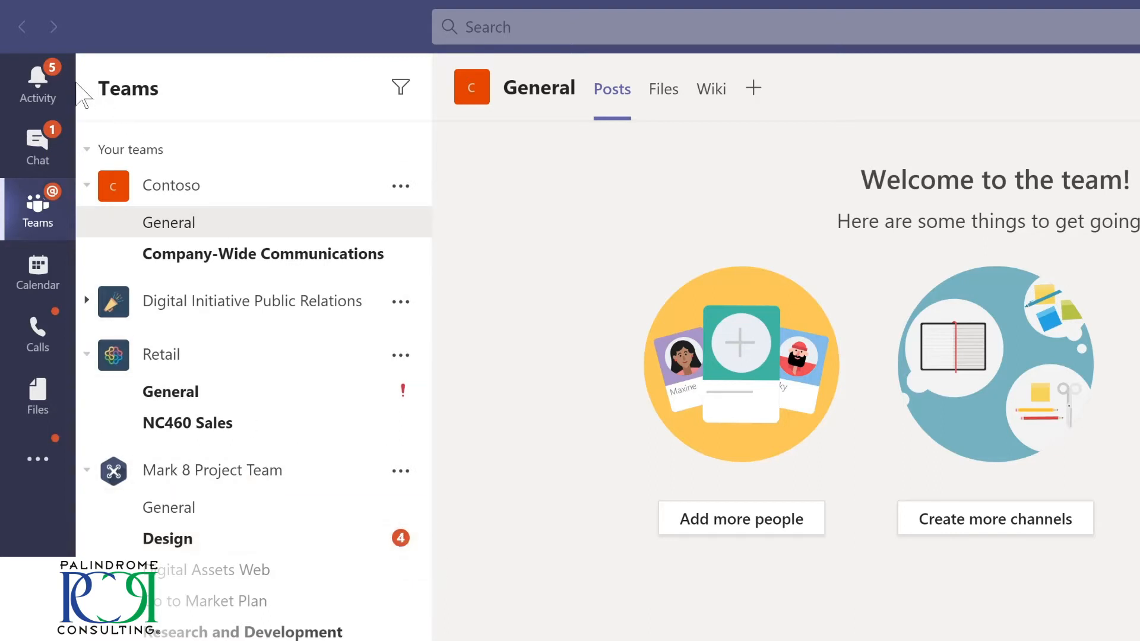
# - From the activity feed, reply to the team retreat post with "Yay! I'm looking forward to working with the" and a Mark 8 Project Team mention
pyautogui.click(38, 83)
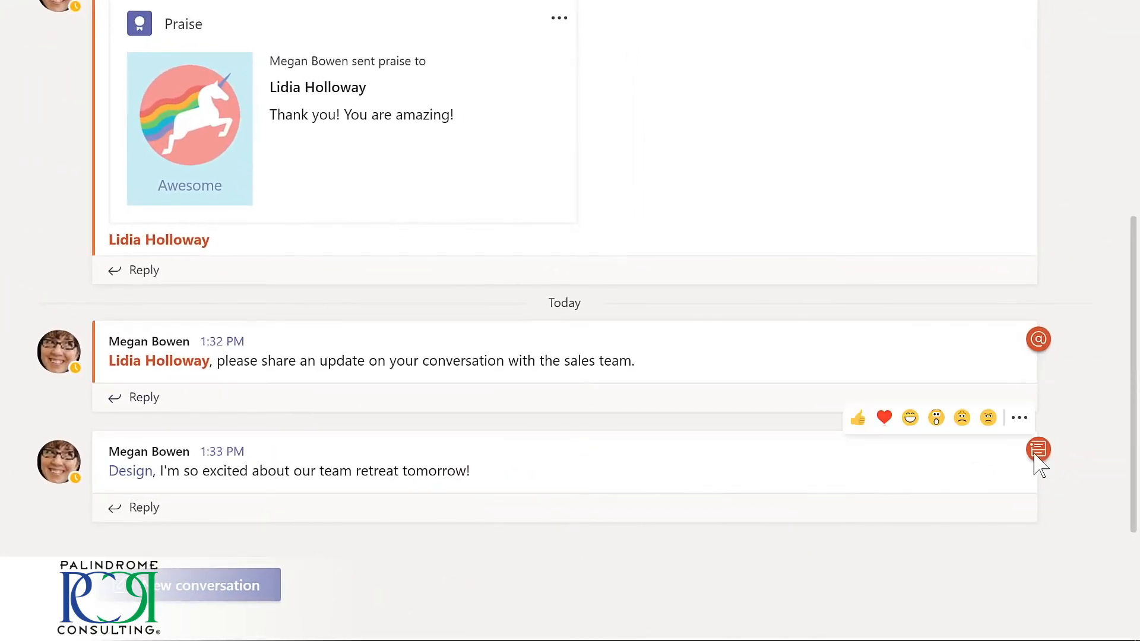
pyautogui.moveTo(1039, 464)
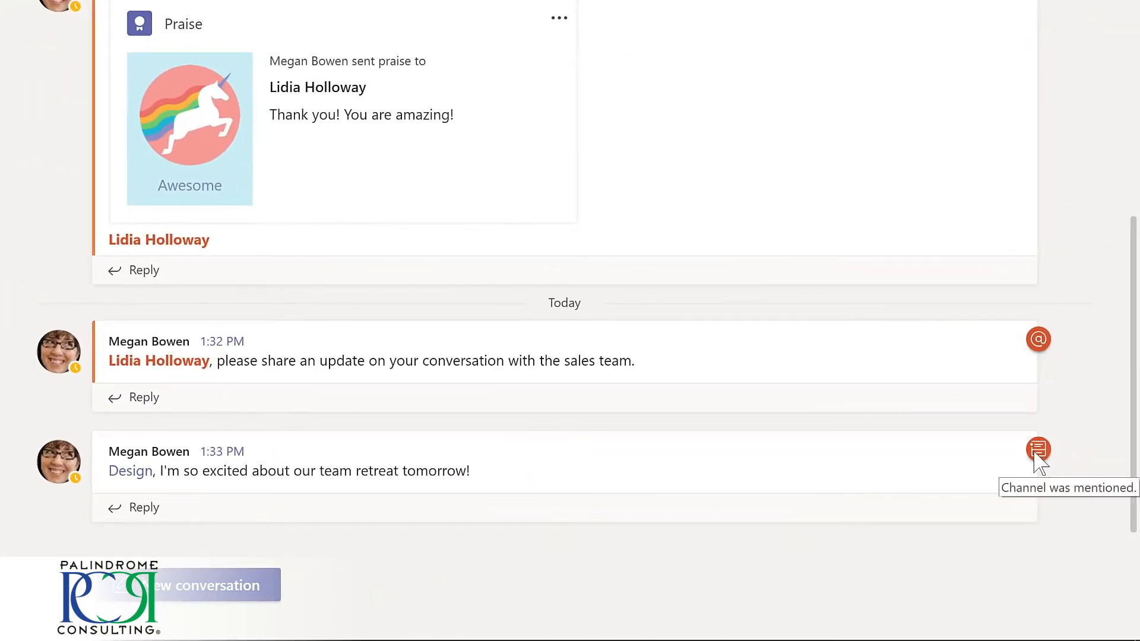
pyautogui.click(134, 509)
pyautogui.write('Ya')
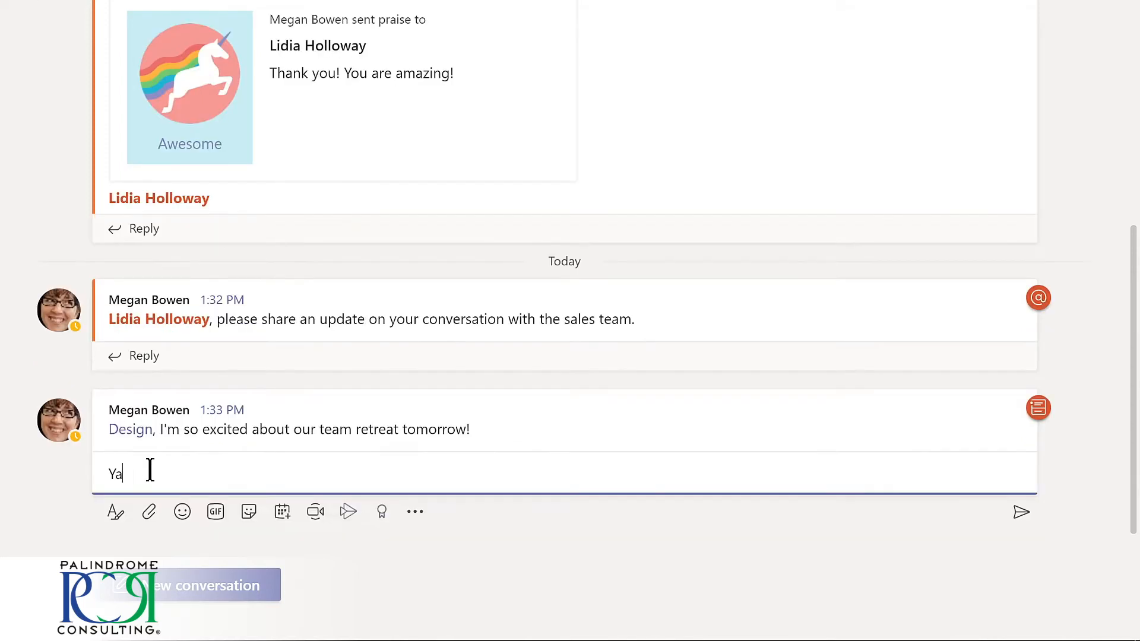
pyautogui.write("y! I'm looking forward to working with the @m")
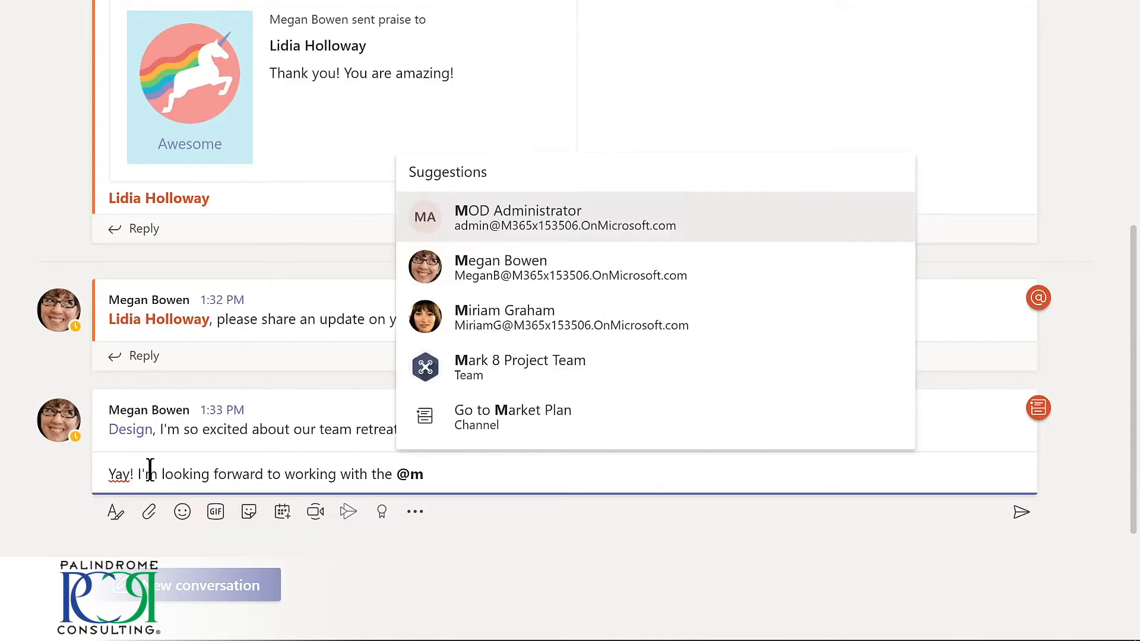
pyautogui.click(517, 364)
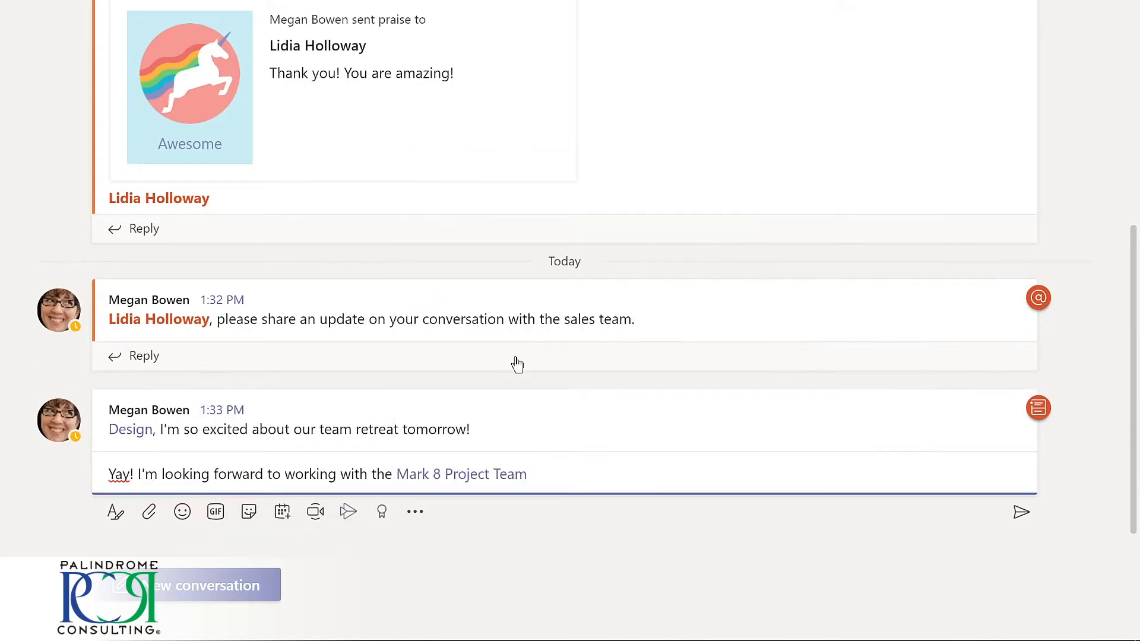
pyautogui.press('Return')
pyautogui.moveTo(1040, 416)
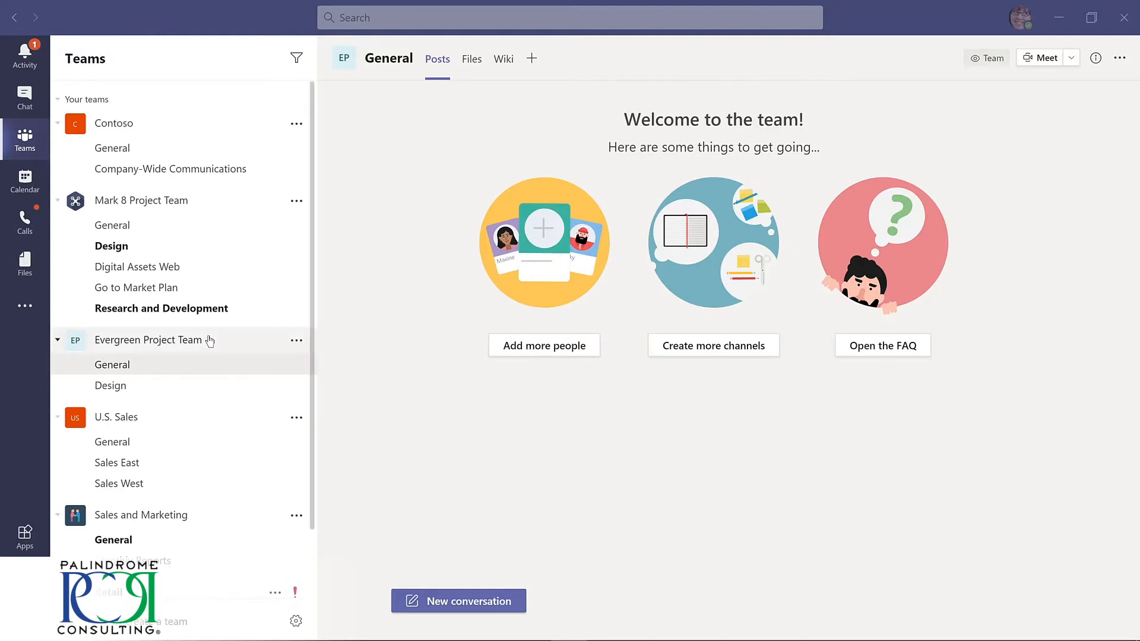
# - Edit the Evergreen Project Team and rename it Evergreen LMS Project Team
pyautogui.click(296, 343)
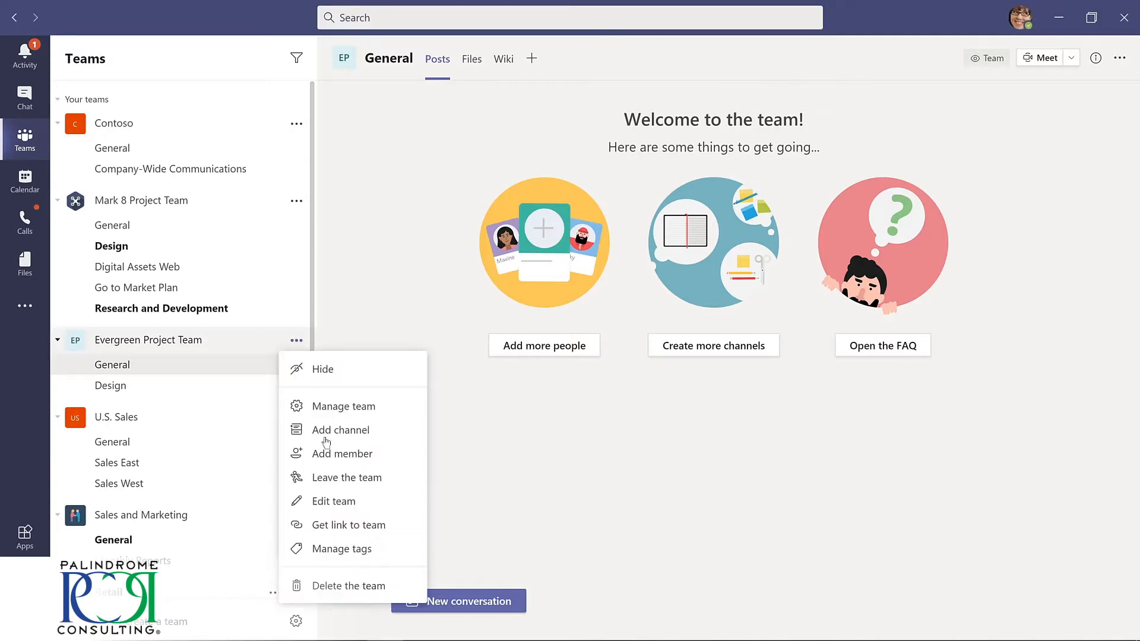
pyautogui.click(324, 504)
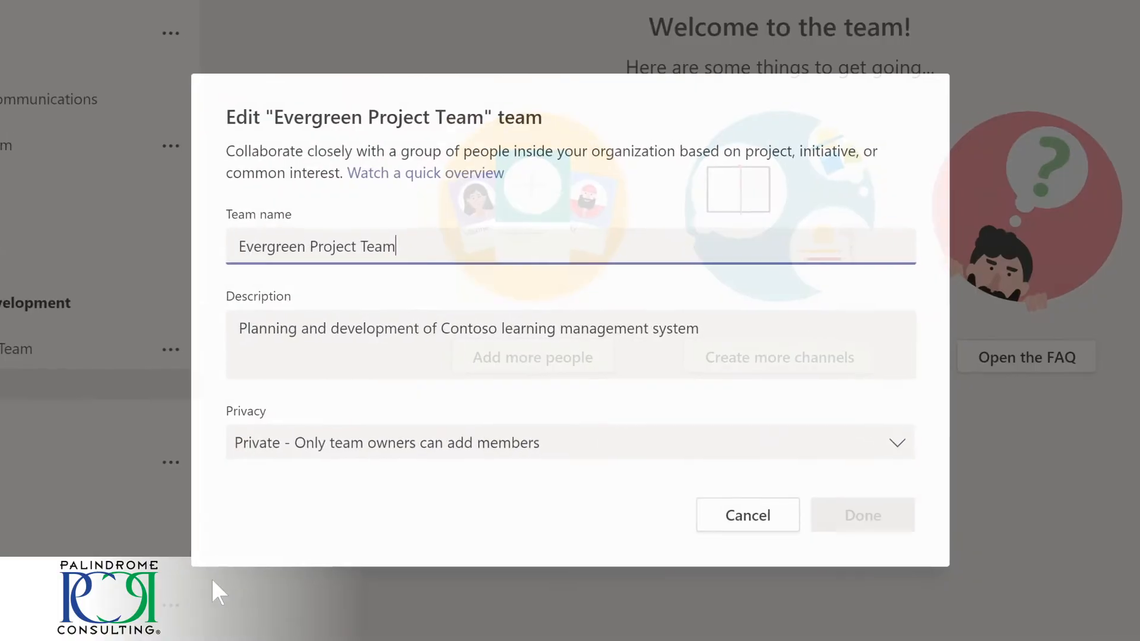
pyautogui.click(404, 270)
pyautogui.write('LMS Project Team')
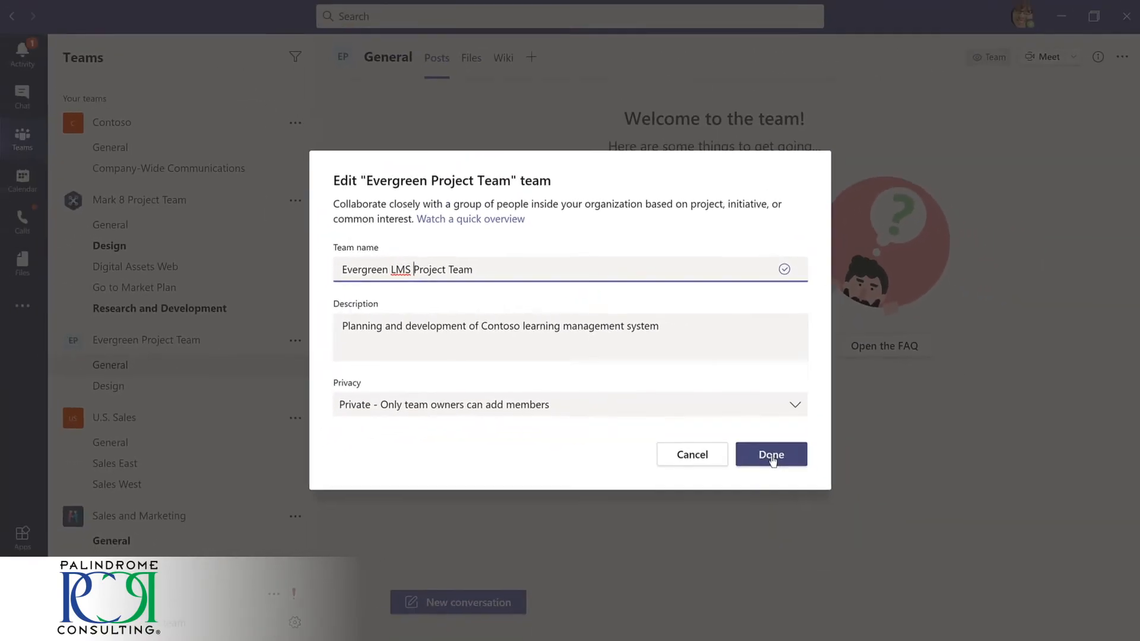
pyautogui.click(833, 496)
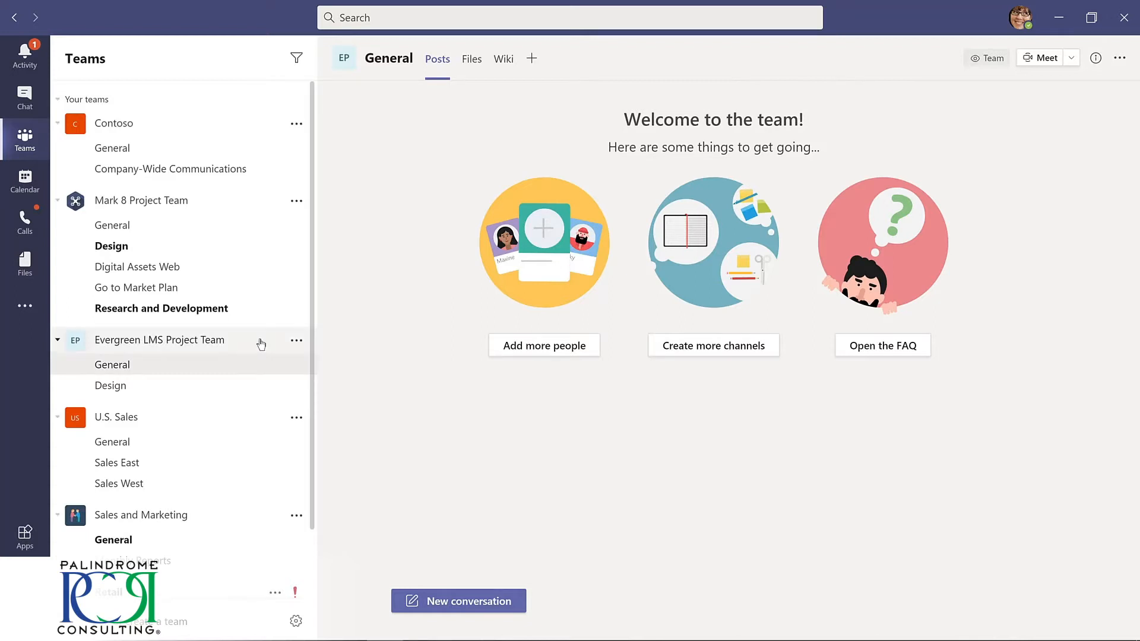
# - In the management page of the Evergreen LMS Project Team, search for the product manager by name and add them to the team
pyautogui.click(296, 341)
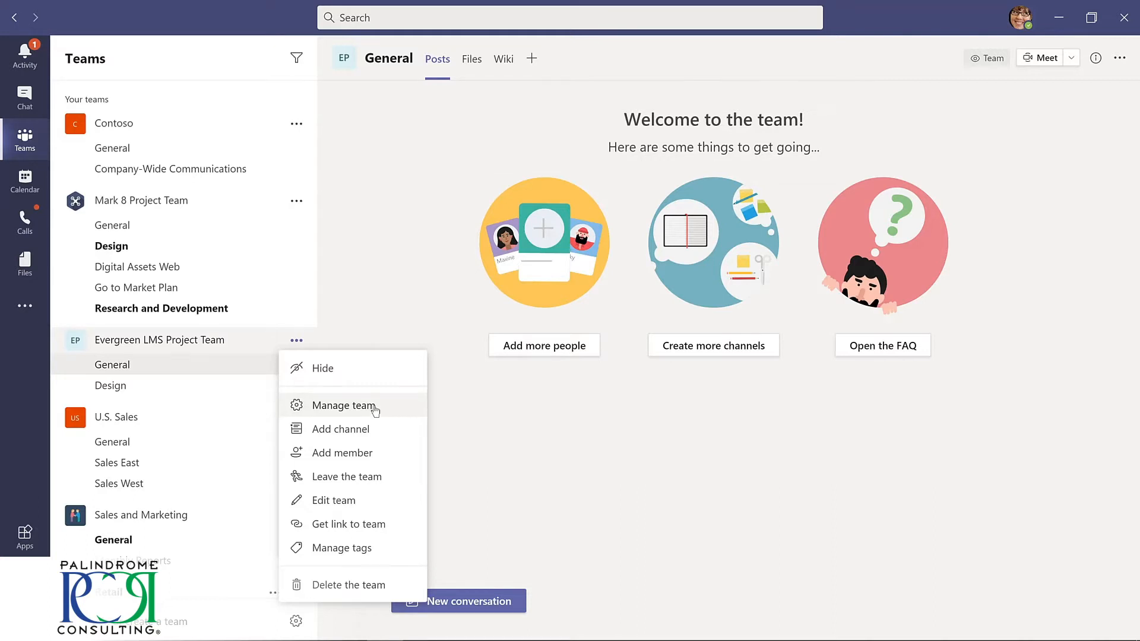
pyautogui.click(375, 408)
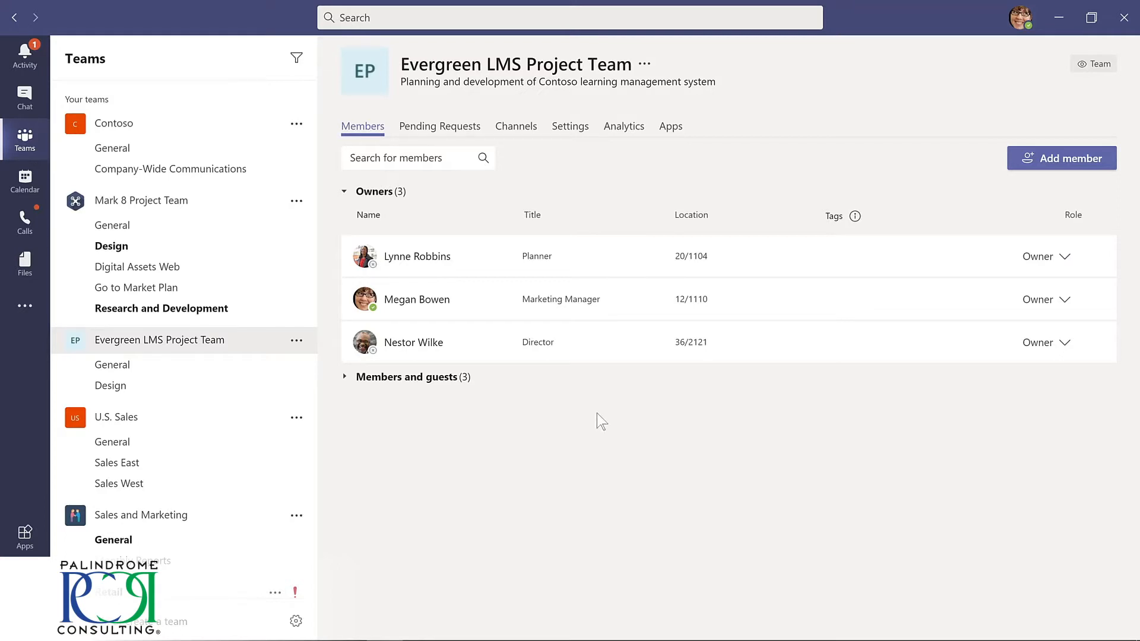
pyautogui.click(1060, 155)
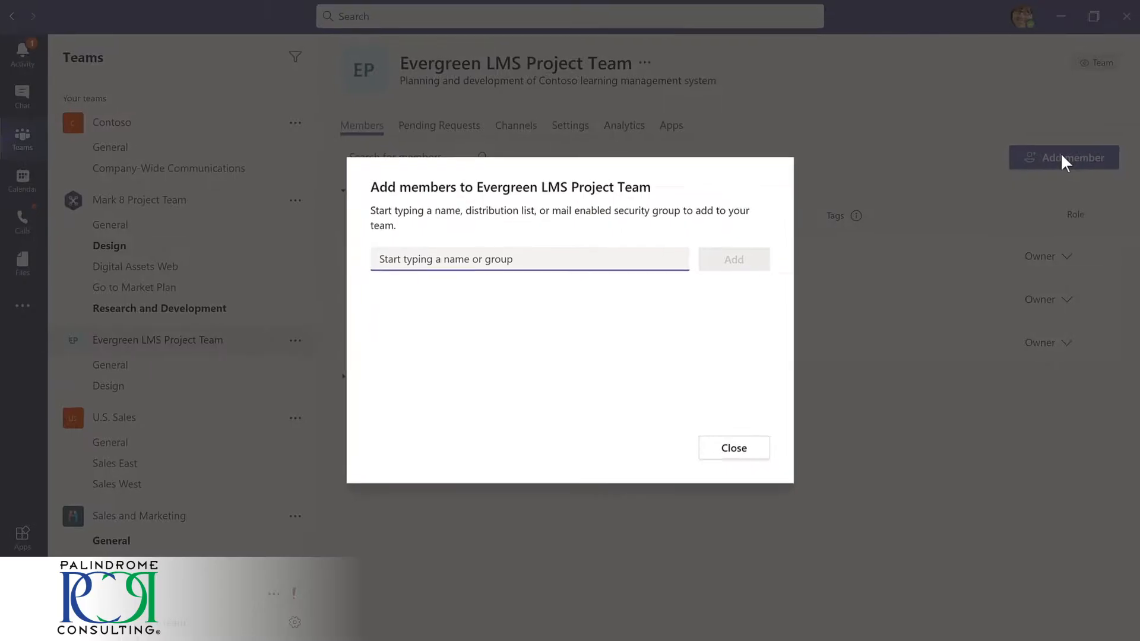
pyautogui.write('l')
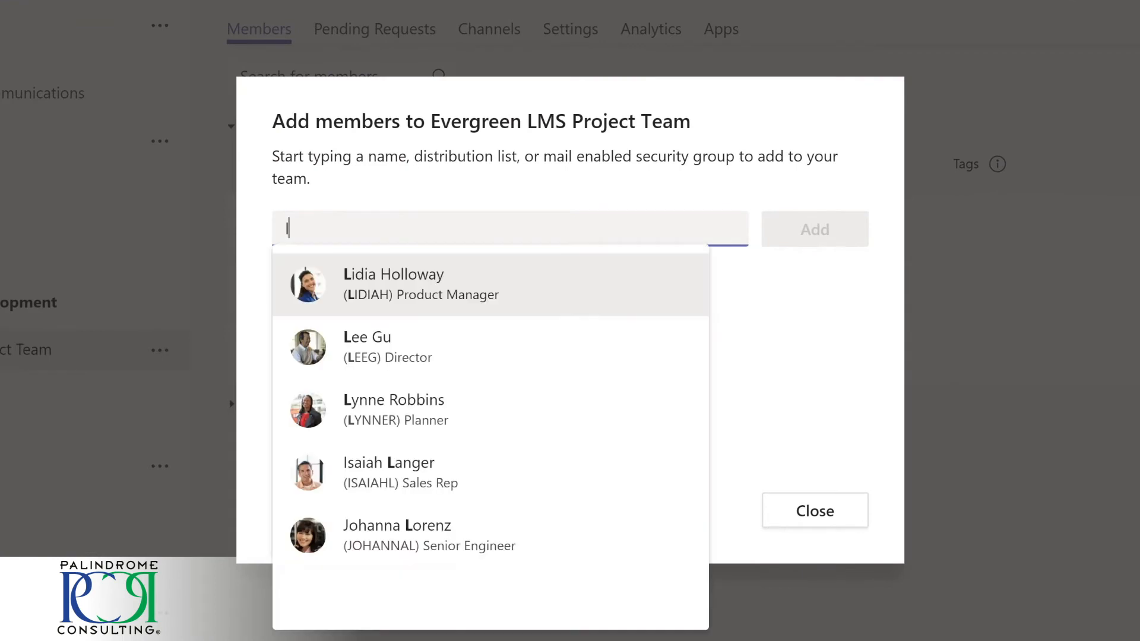
pyautogui.write('id')
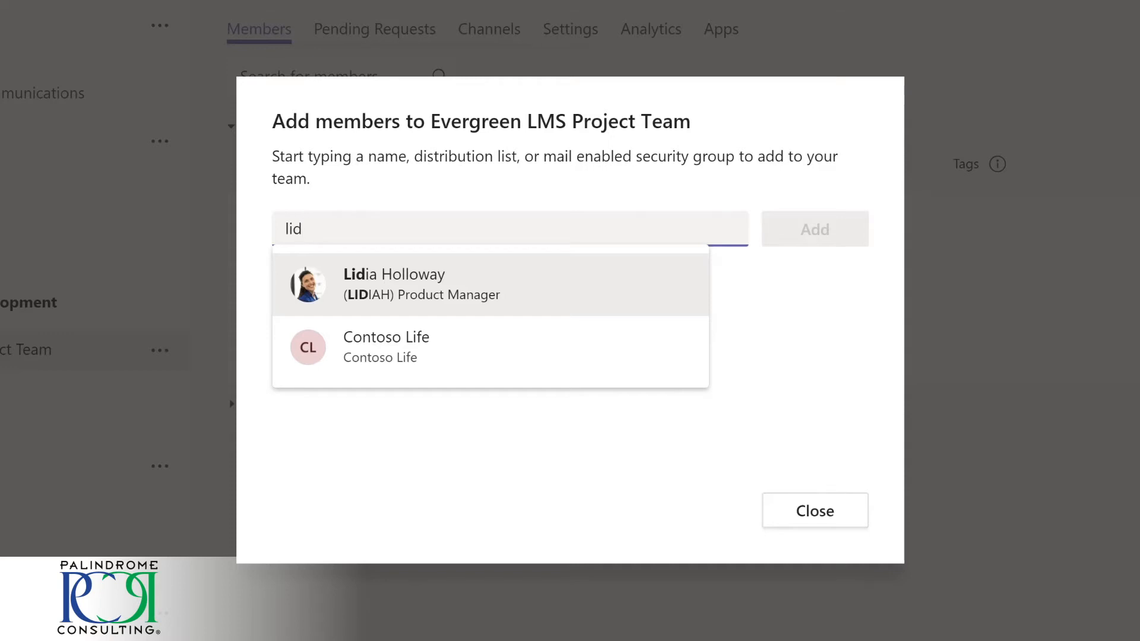
pyautogui.click(416, 284)
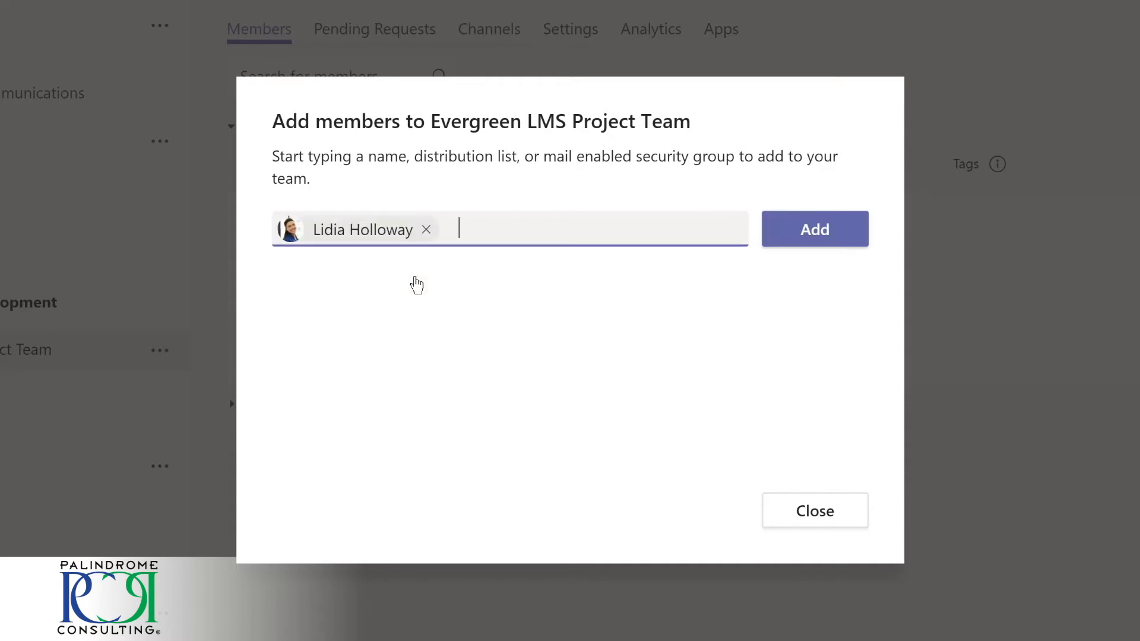
pyautogui.click(802, 235)
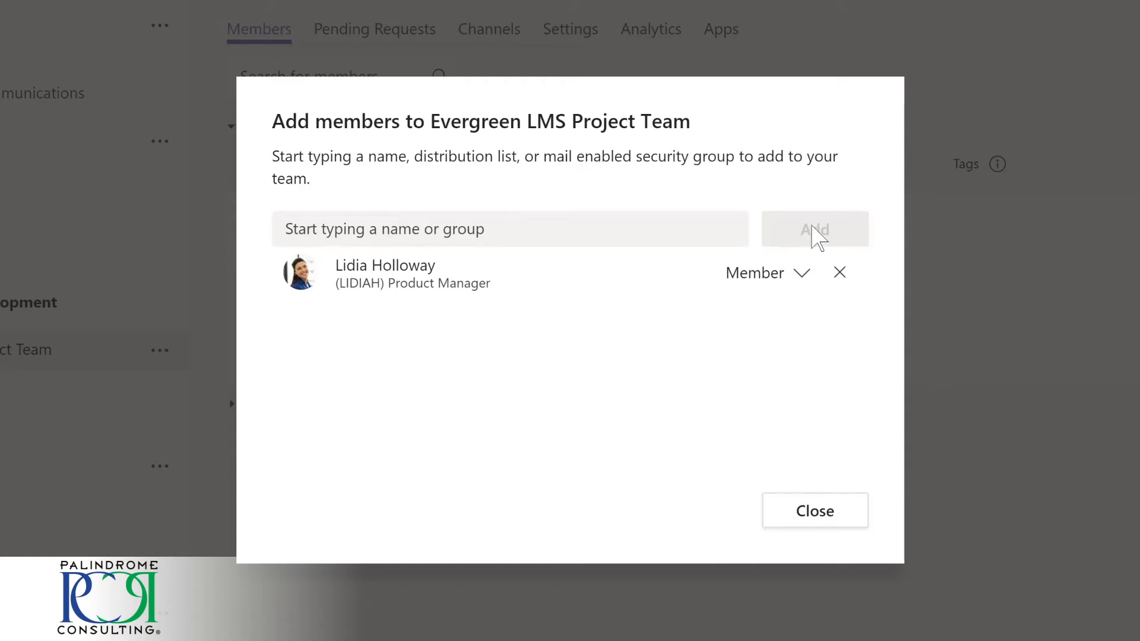
# - Set the newly added product manager's role to Owner and finish adding members
pyautogui.click(800, 275)
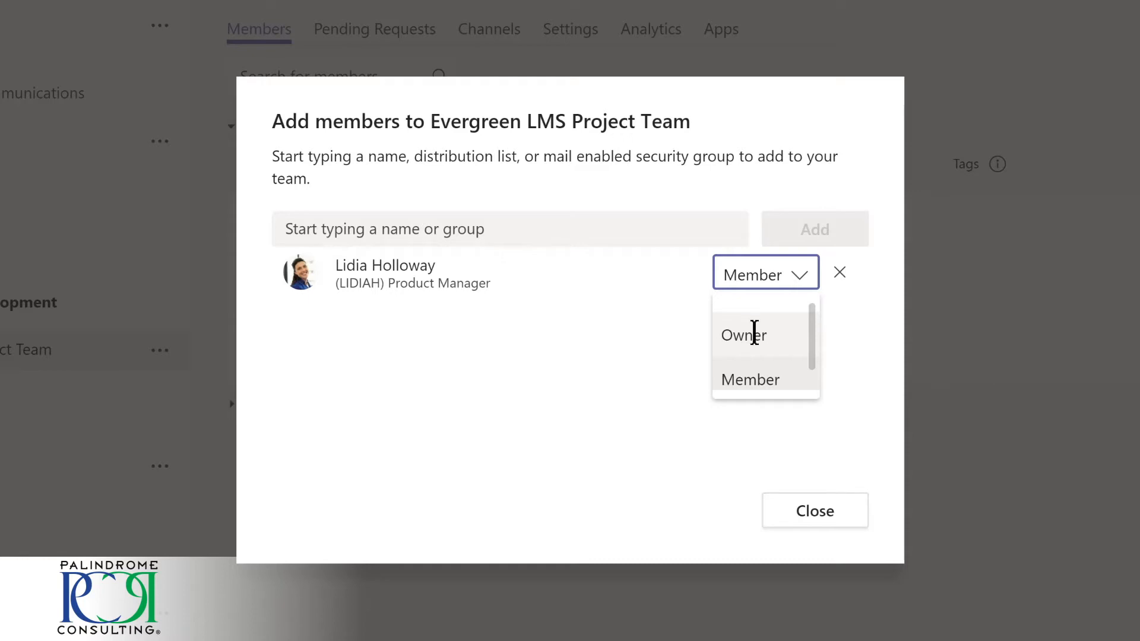
pyautogui.click(754, 333)
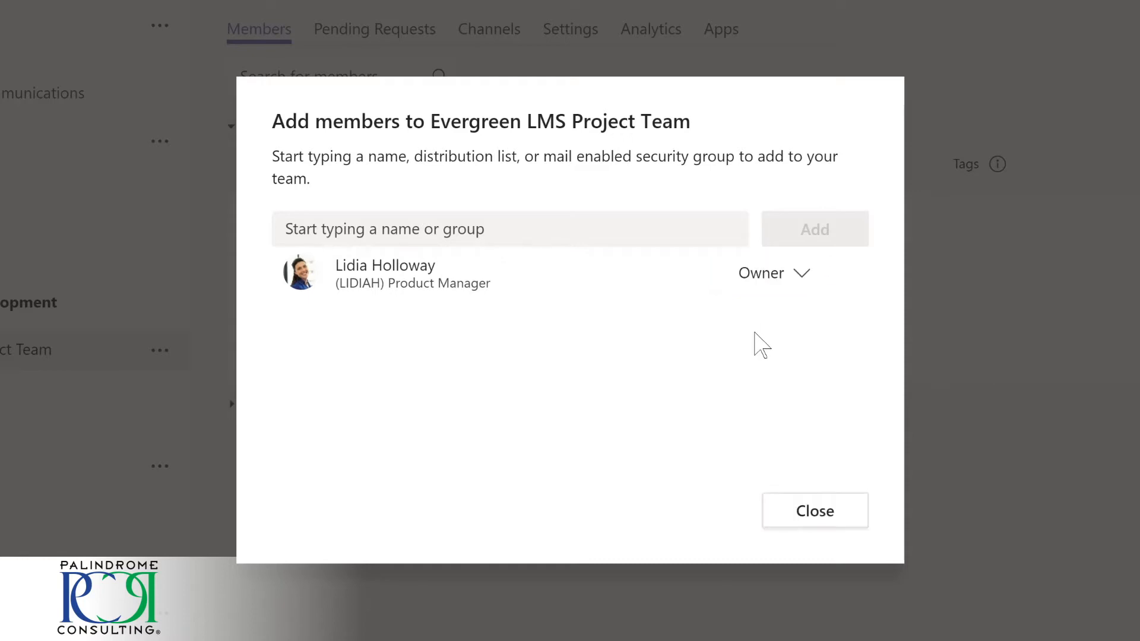
pyautogui.click(813, 513)
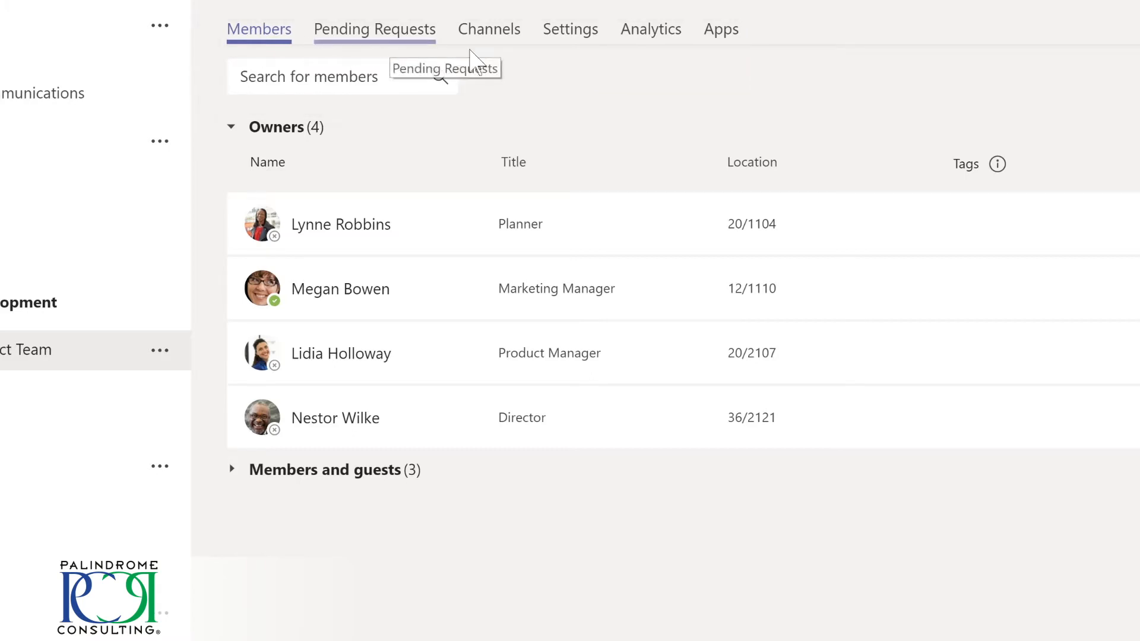
# - View the team's channel list, and in the team settings upload and save the round evergreen forest image as the team picture
pyautogui.click(490, 39)
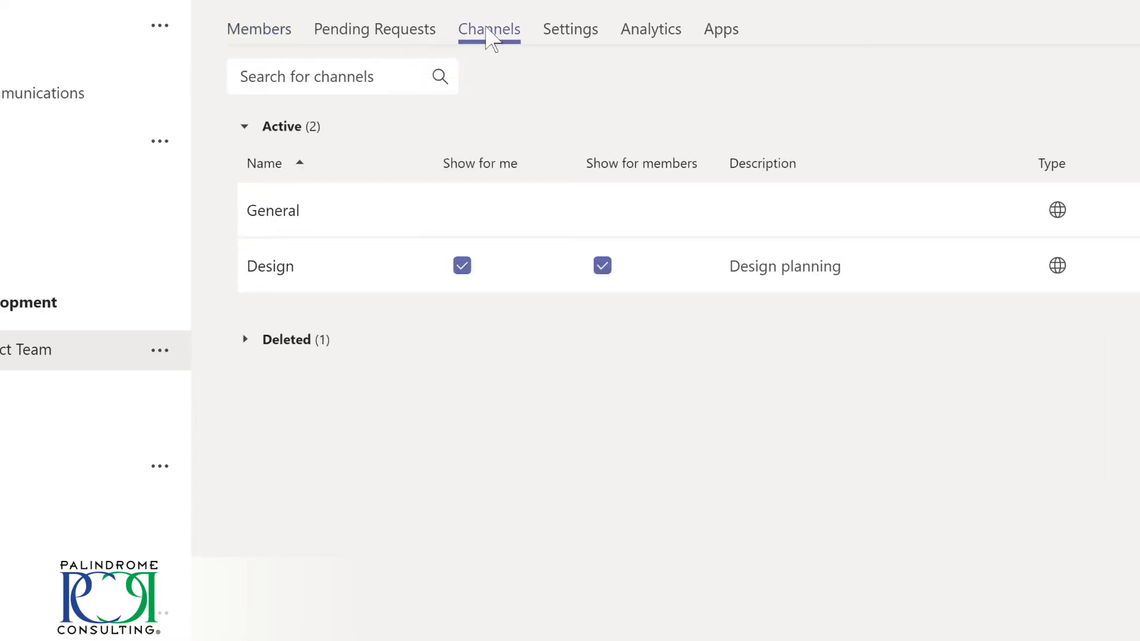
pyautogui.click(565, 37)
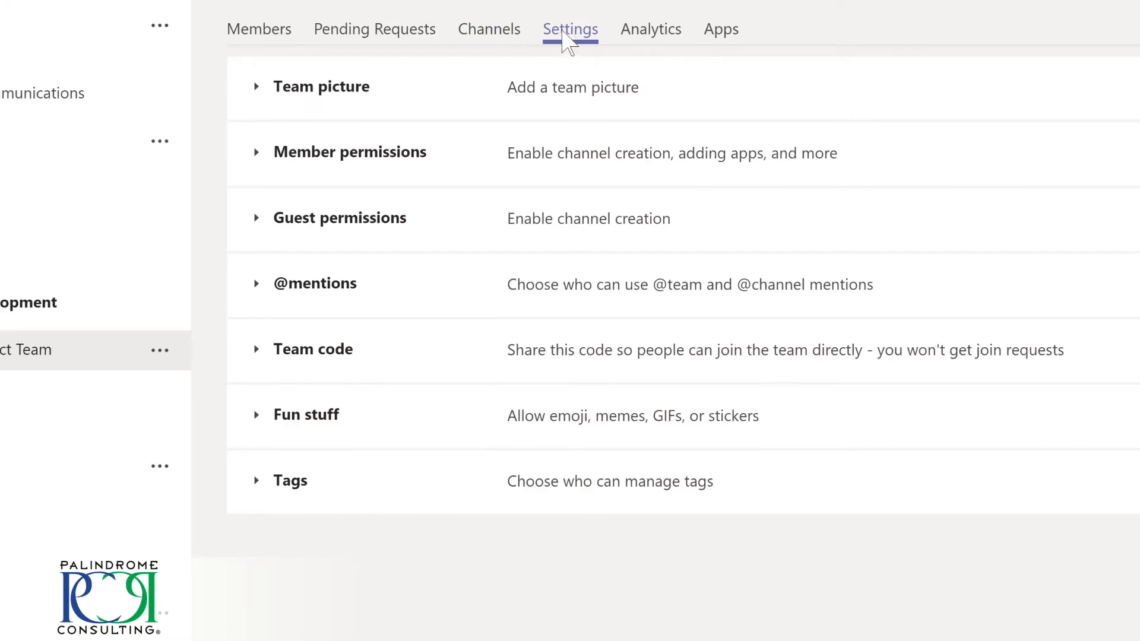
pyautogui.click(315, 95)
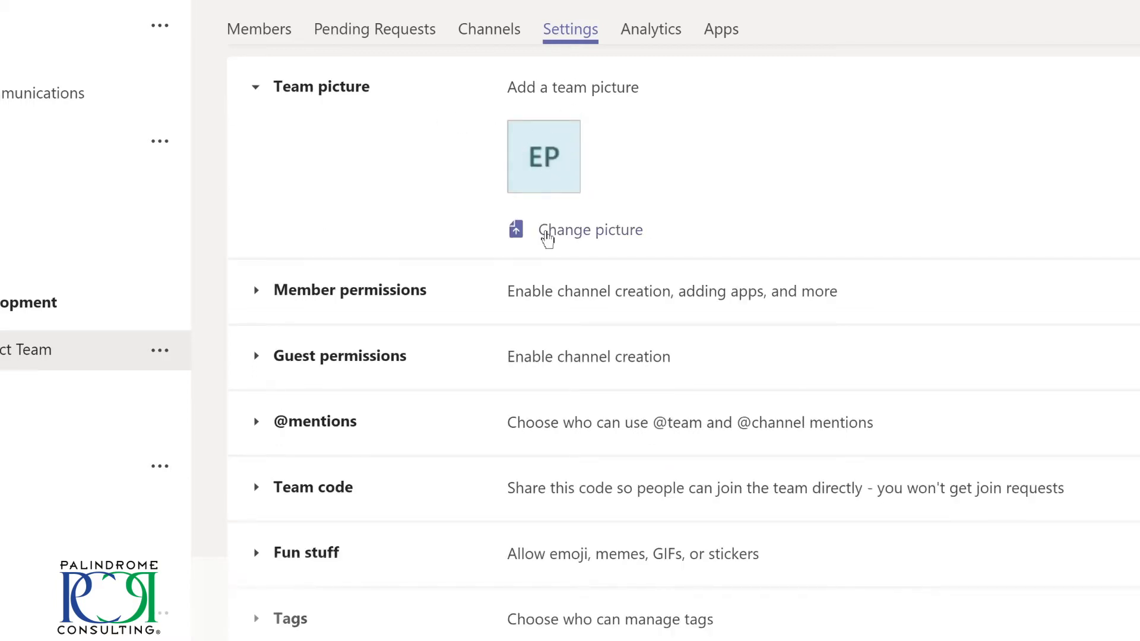
pyautogui.click(547, 238)
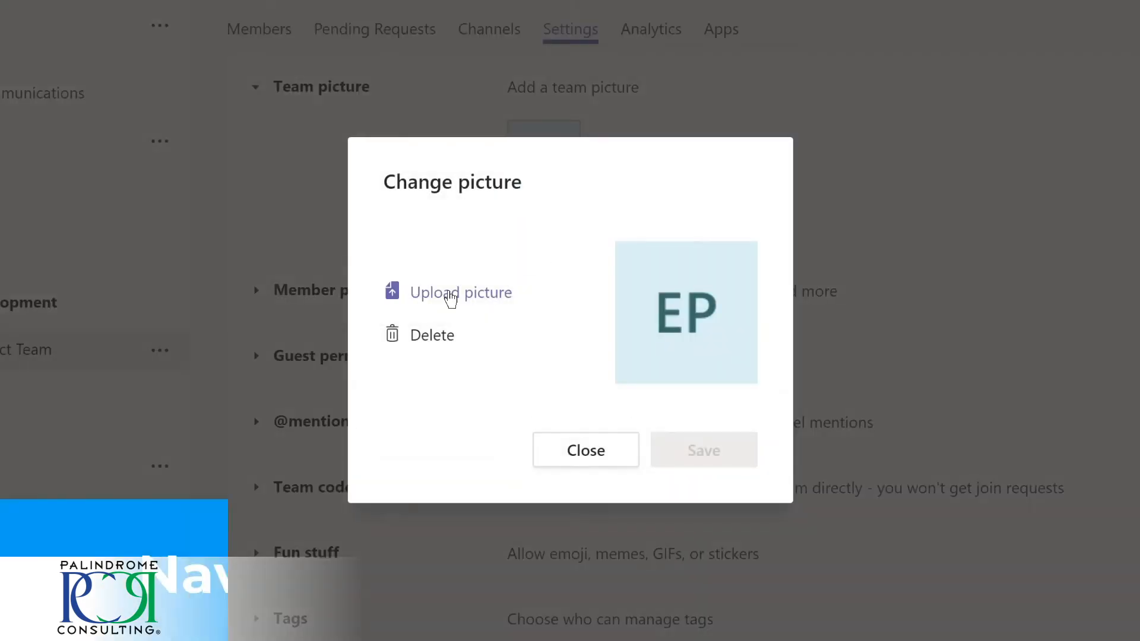
pyautogui.click(450, 298)
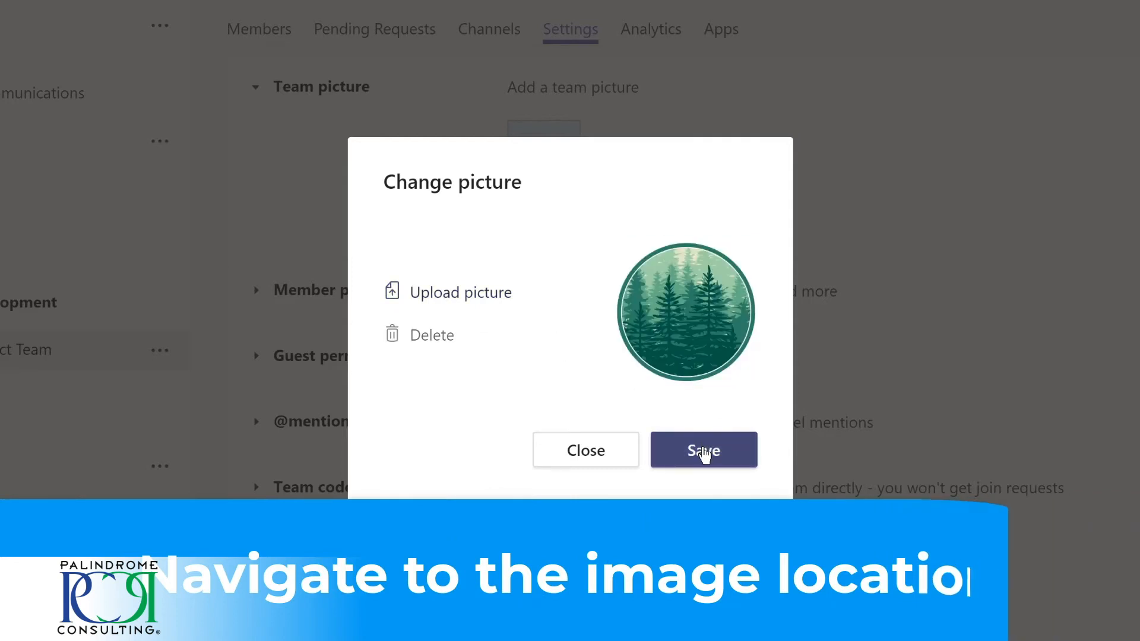
pyautogui.click(703, 452)
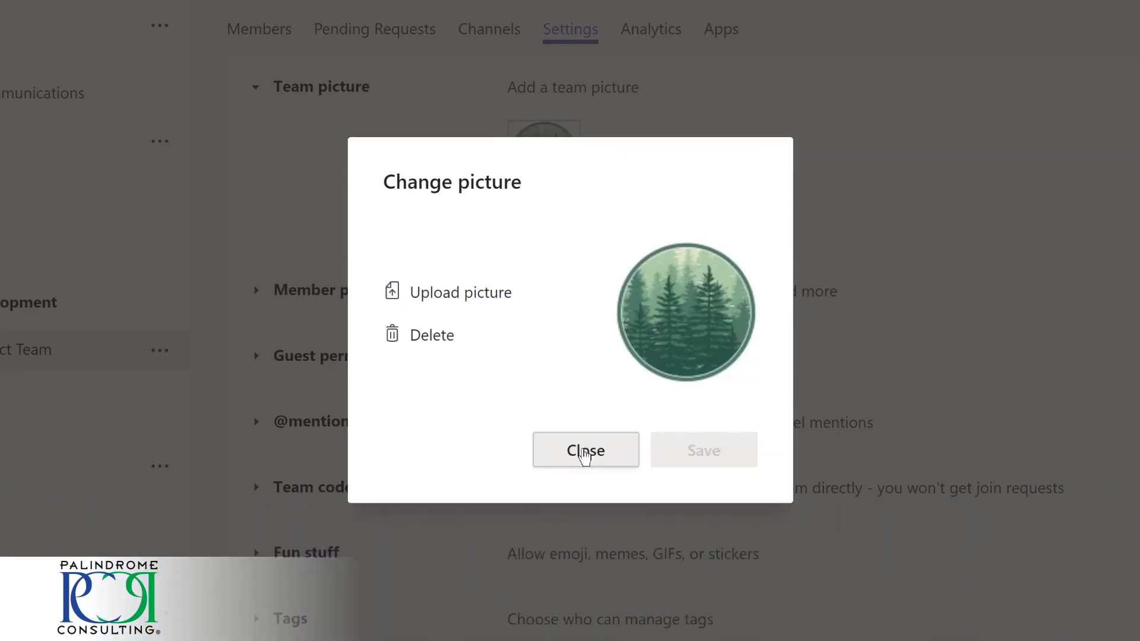
pyautogui.click(585, 454)
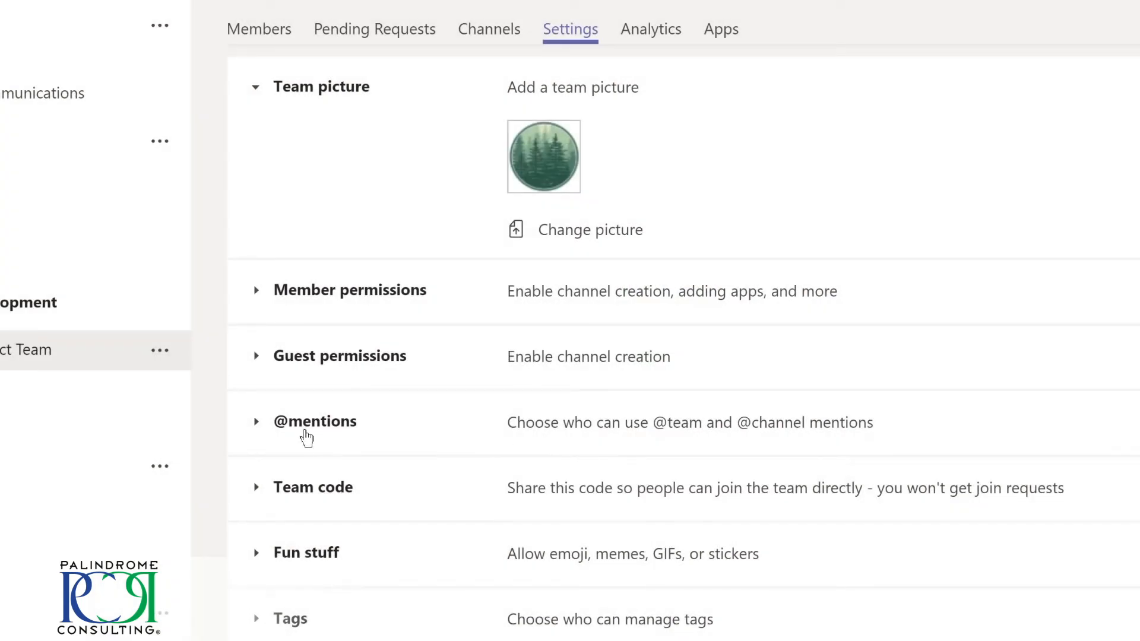
pyautogui.click(305, 425)
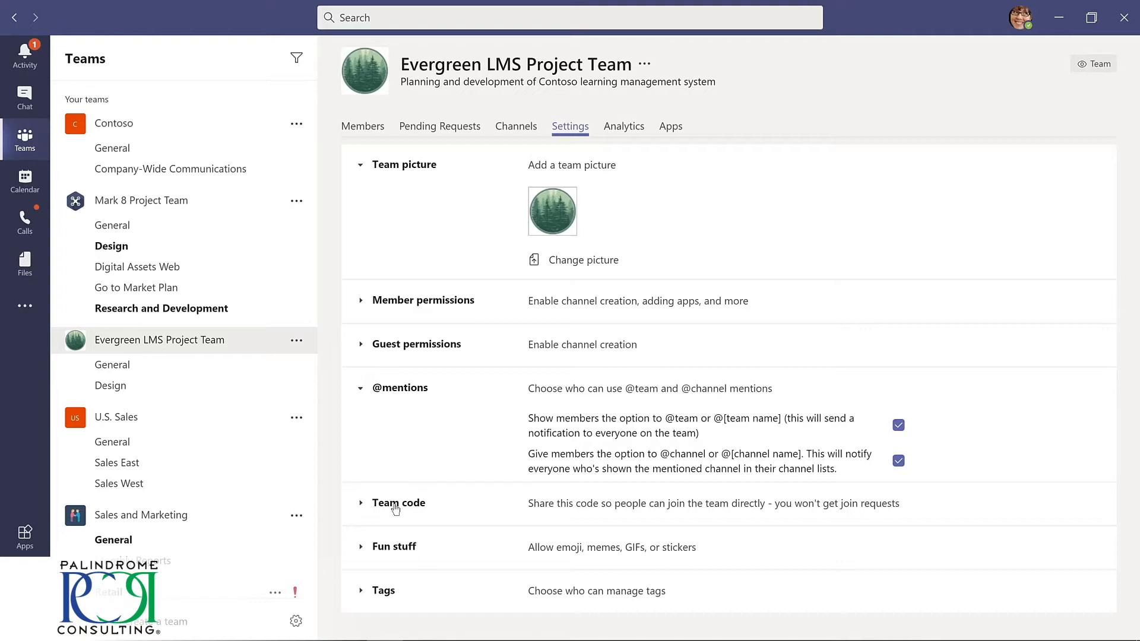
pyautogui.click(400, 548)
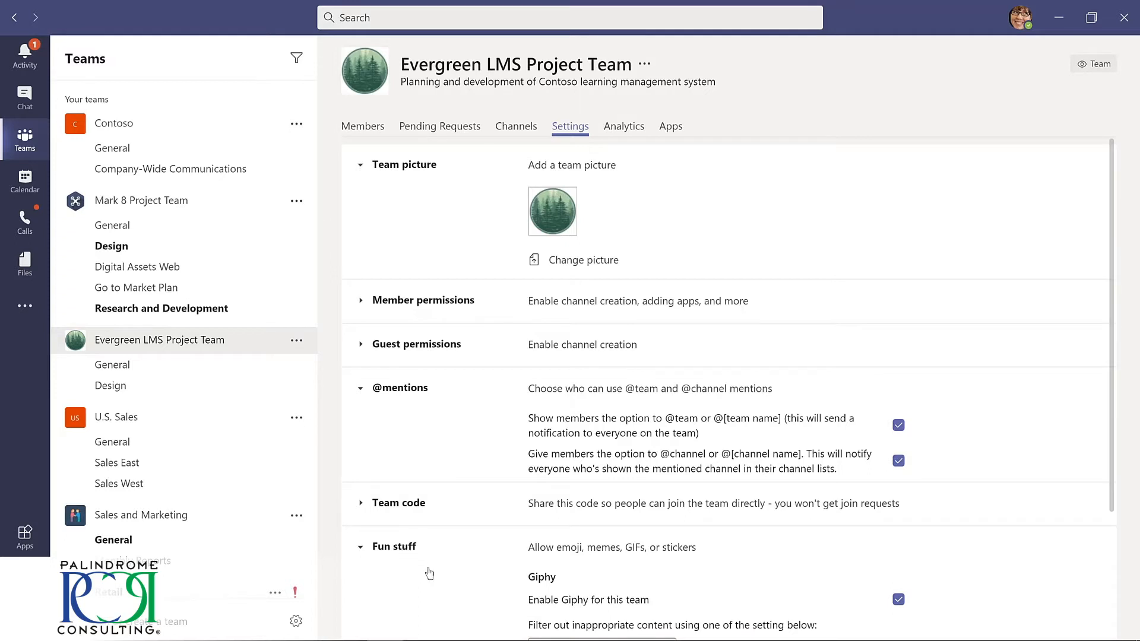
pyautogui.scroll(-1, 431, 574)
pyautogui.scroll(-2, 432, 573)
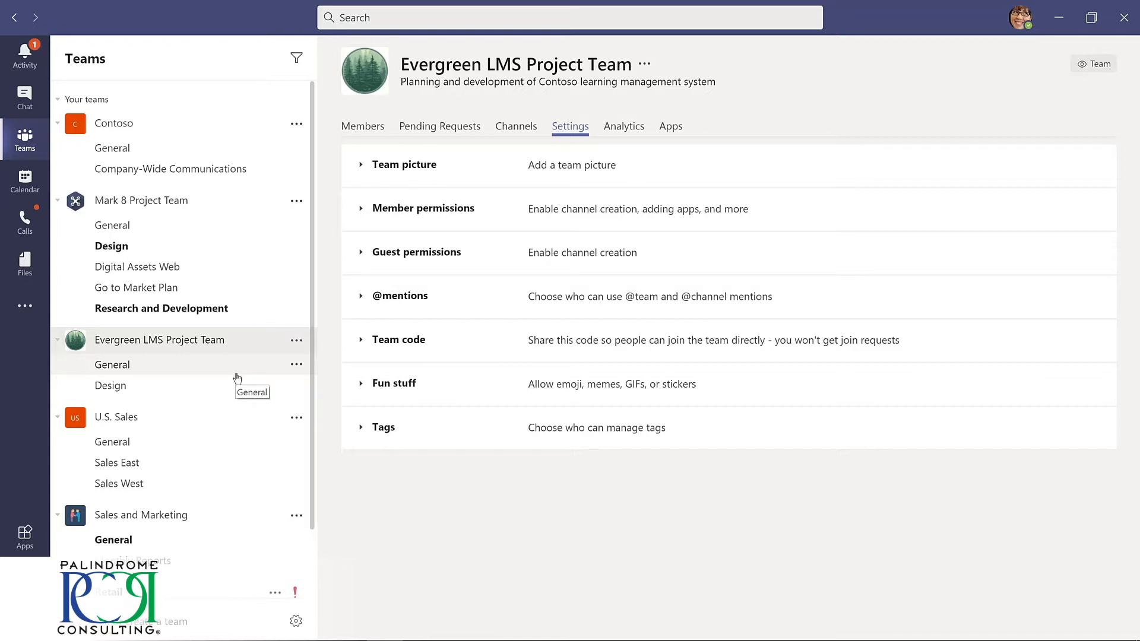
# - Hide the Retail team from the list of teams
pyautogui.scroll(-2, 238, 379)
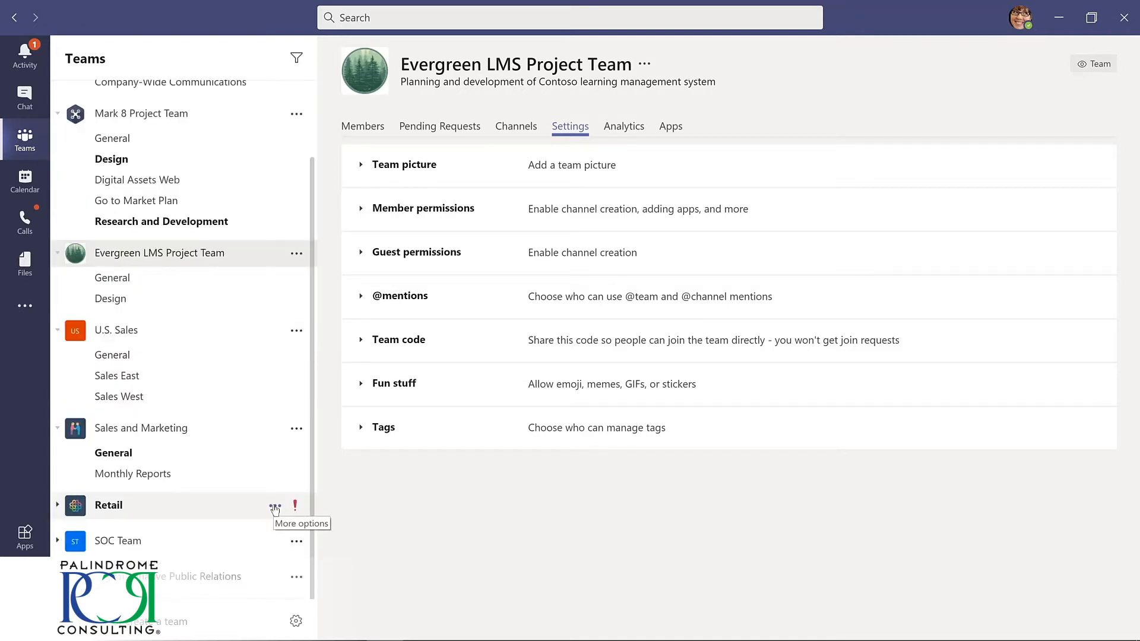
pyautogui.click(275, 508)
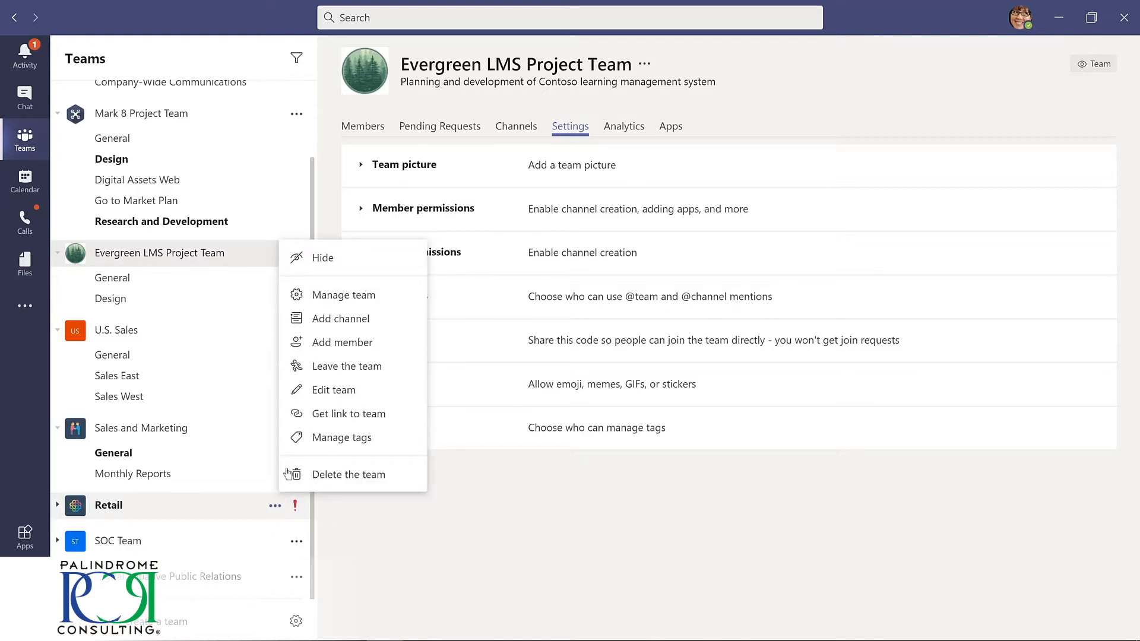
pyautogui.click(321, 259)
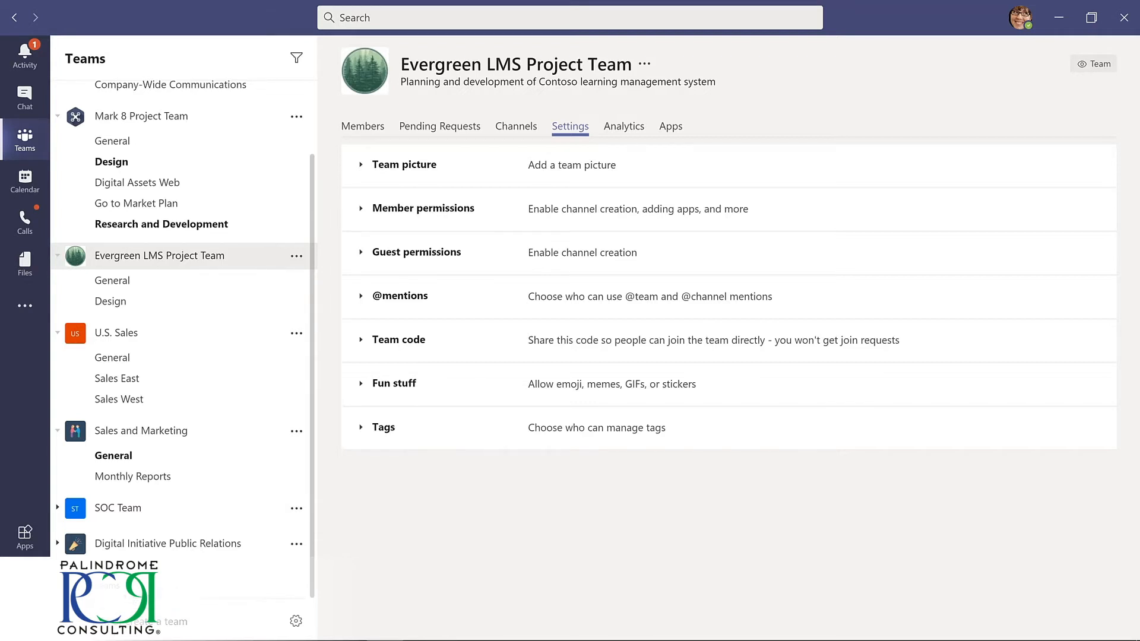
# - Expand the hidden teams and show the Retail team in the main list again
pyautogui.click(91, 587)
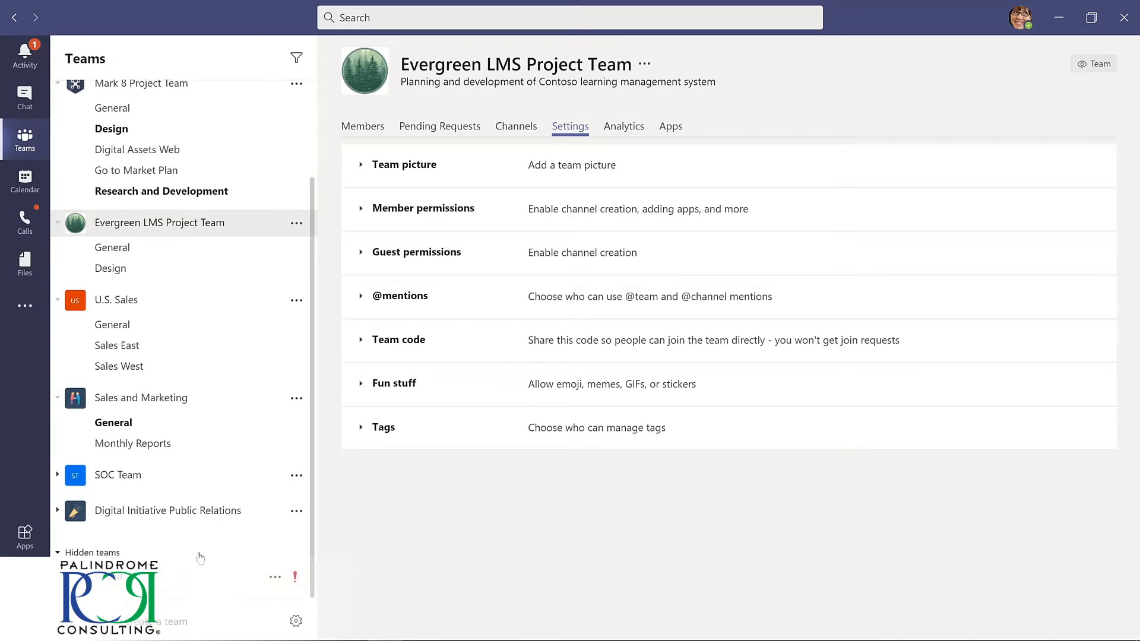
pyautogui.click(276, 579)
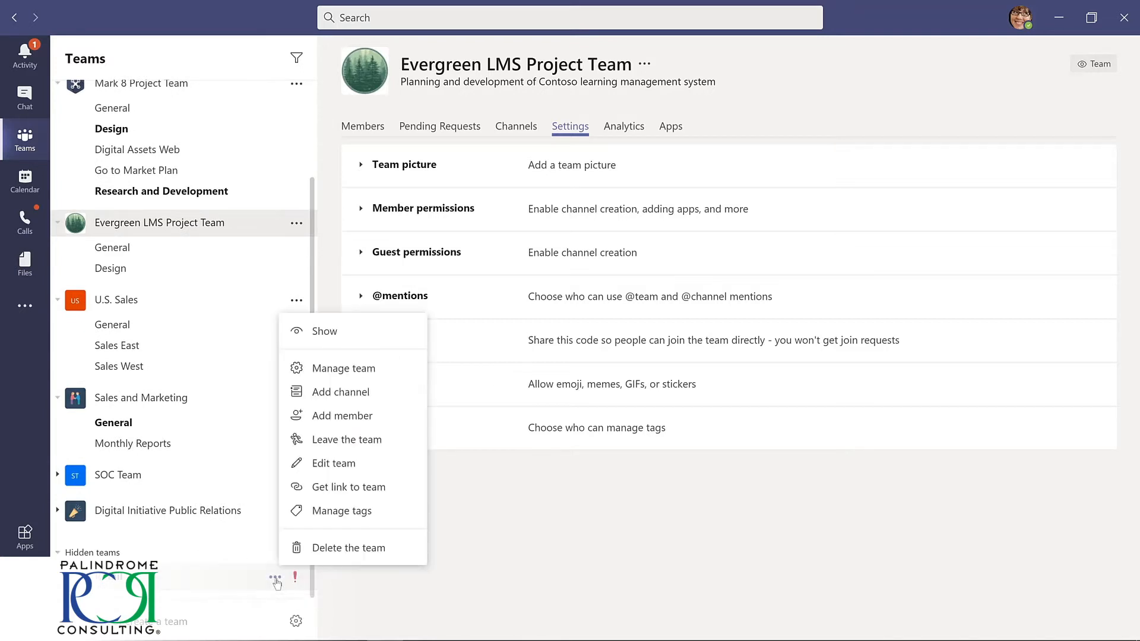
pyautogui.click(323, 333)
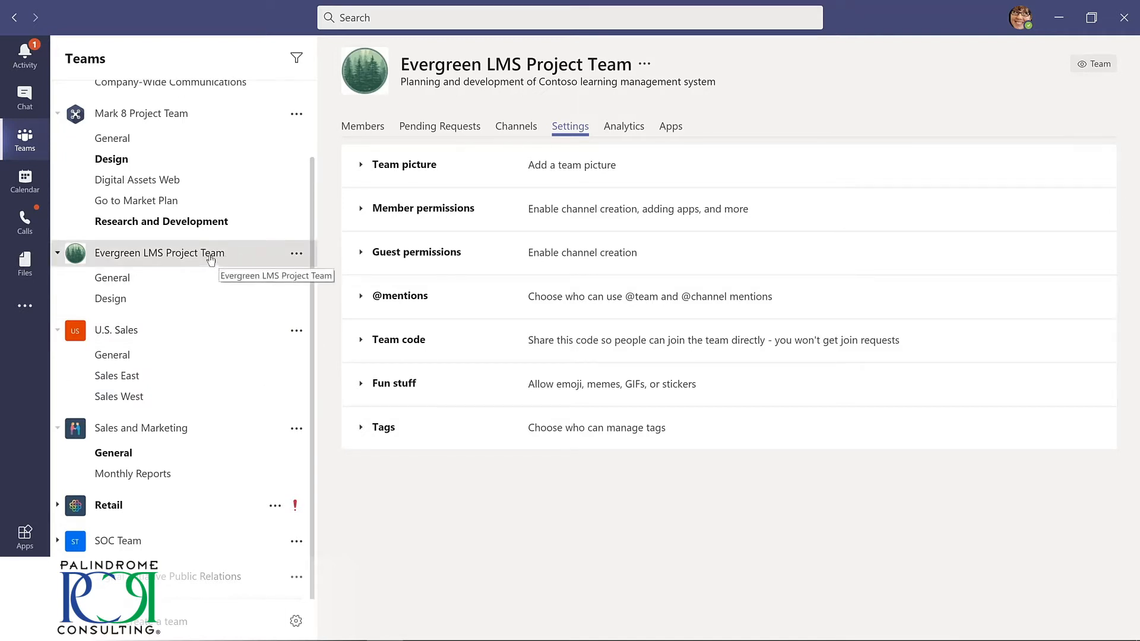
# - Move the Evergreen LMS Project Team above the Mark 8 Project Team in the list of teams
pyautogui.moveTo(211, 259); pyautogui.dragTo(201, 138)
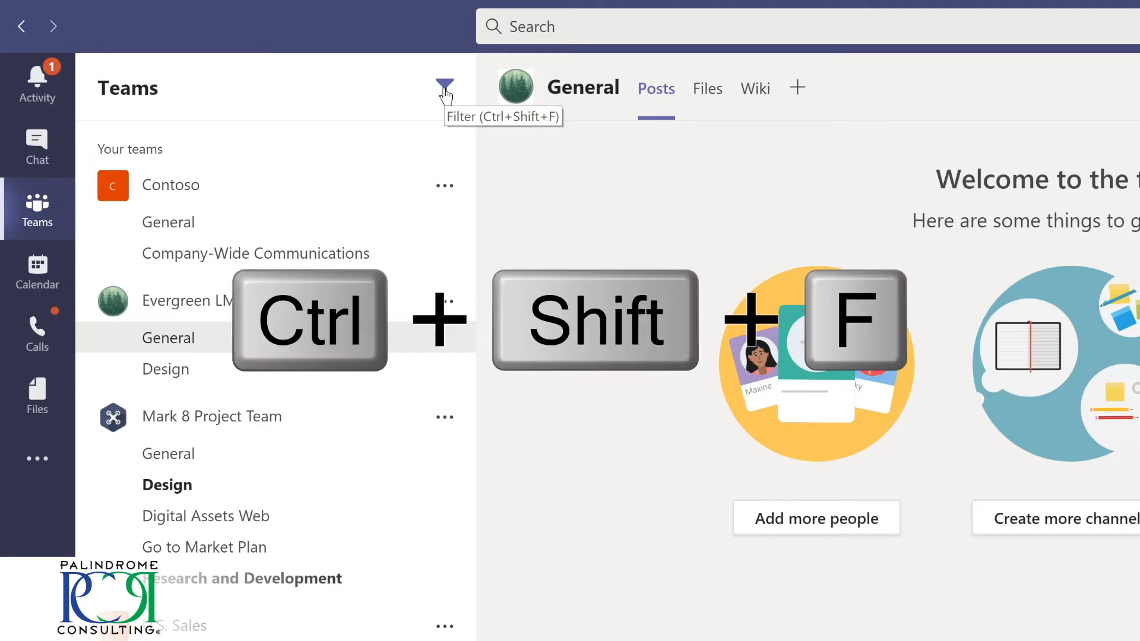
# - Filter the list of teams and channels by "marketing", and replace that filter with "project"
pyautogui.hotkey('ctrl', 'shift', 'f')
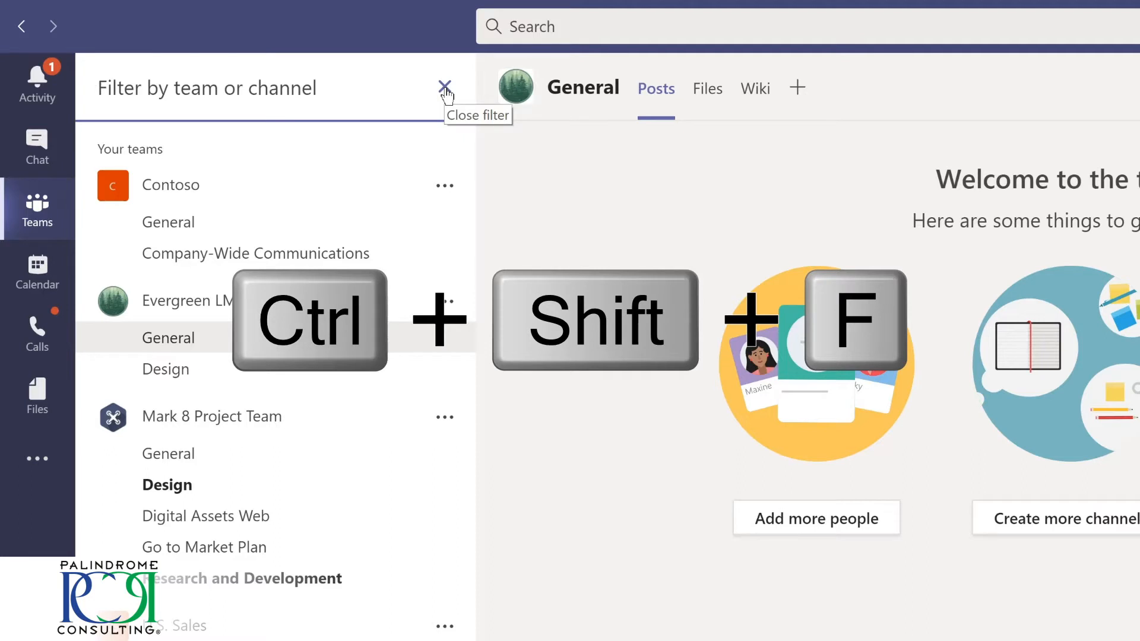
pyautogui.write('marketing')
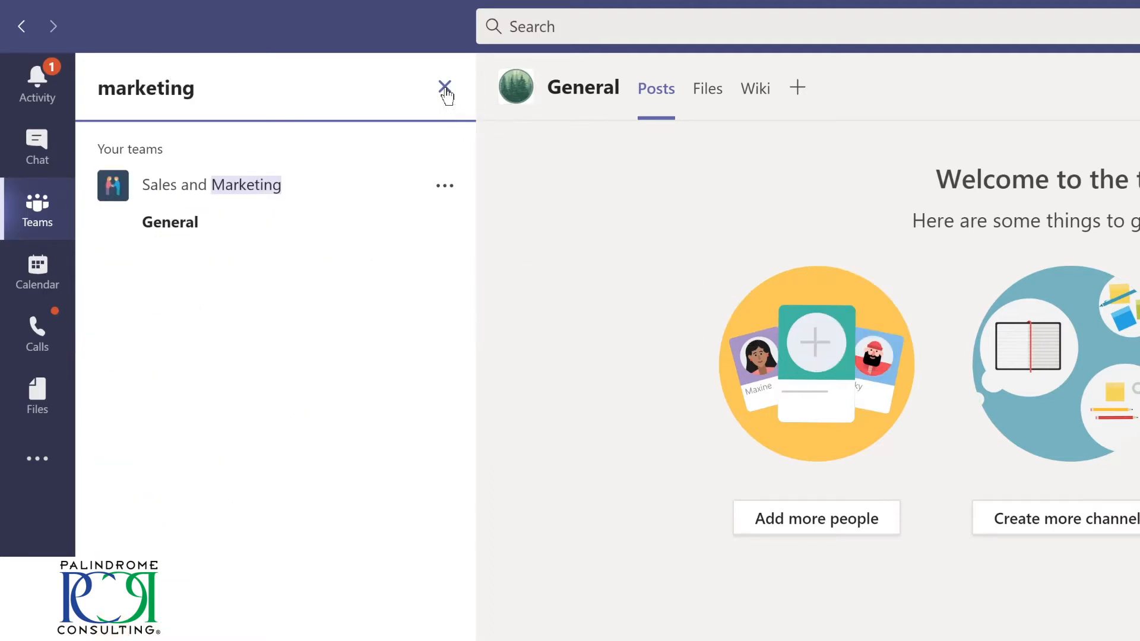
pyautogui.click(445, 87)
pyautogui.write('proj')
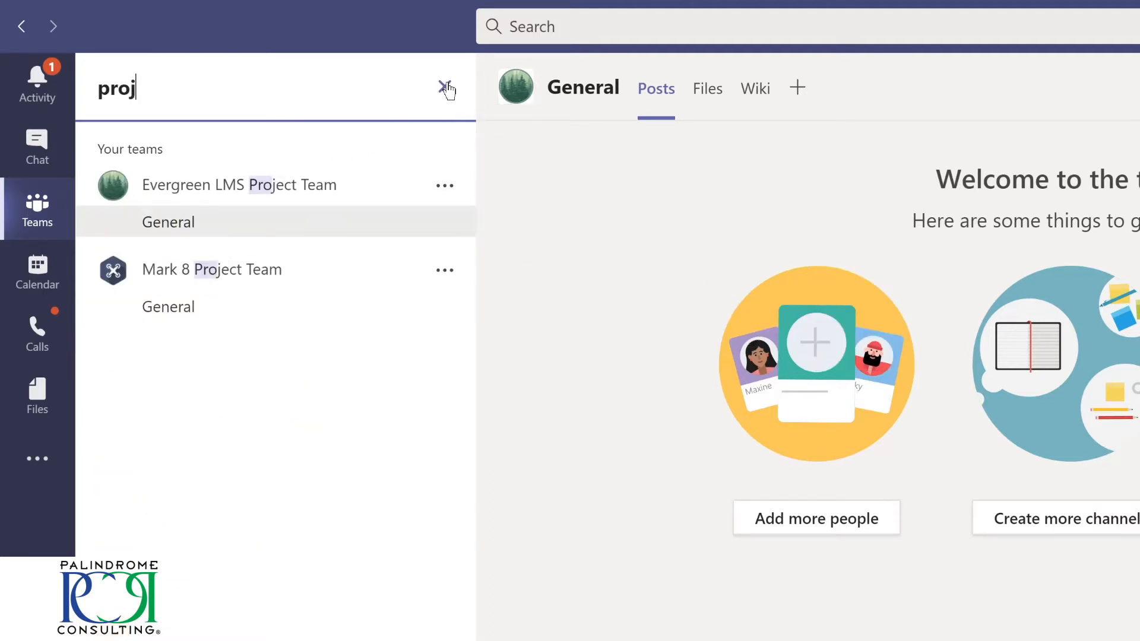
pyautogui.write('ect')
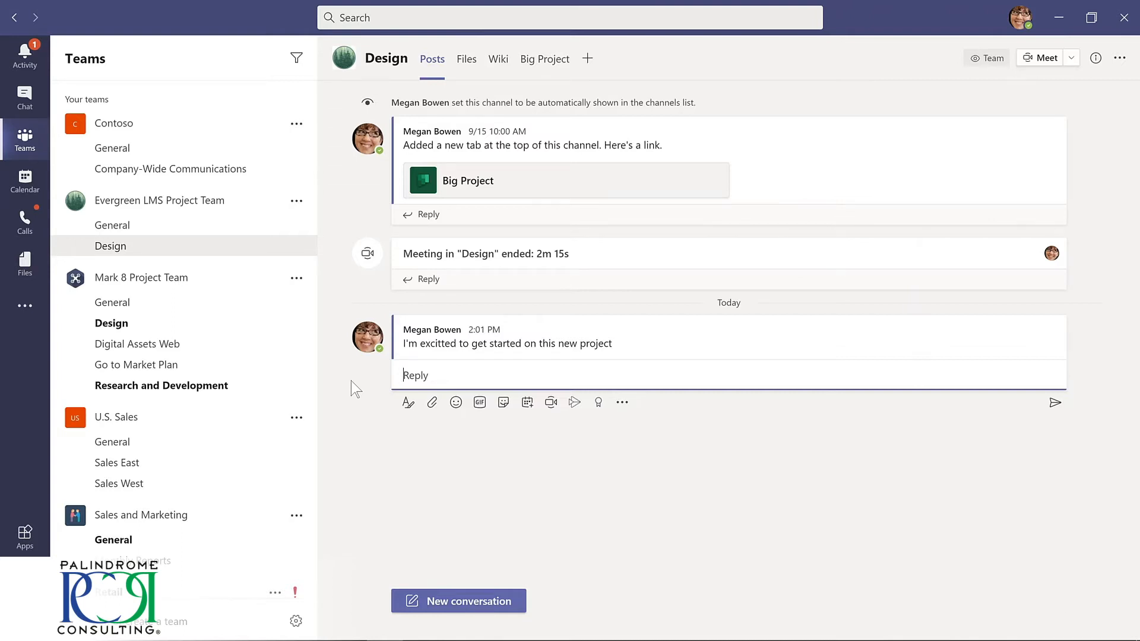
# - Open the latest post in the Evergreen LMS Project Team's Design channel for editing and correct "excitted" to "excited"
pyautogui.moveTo(467, 346)
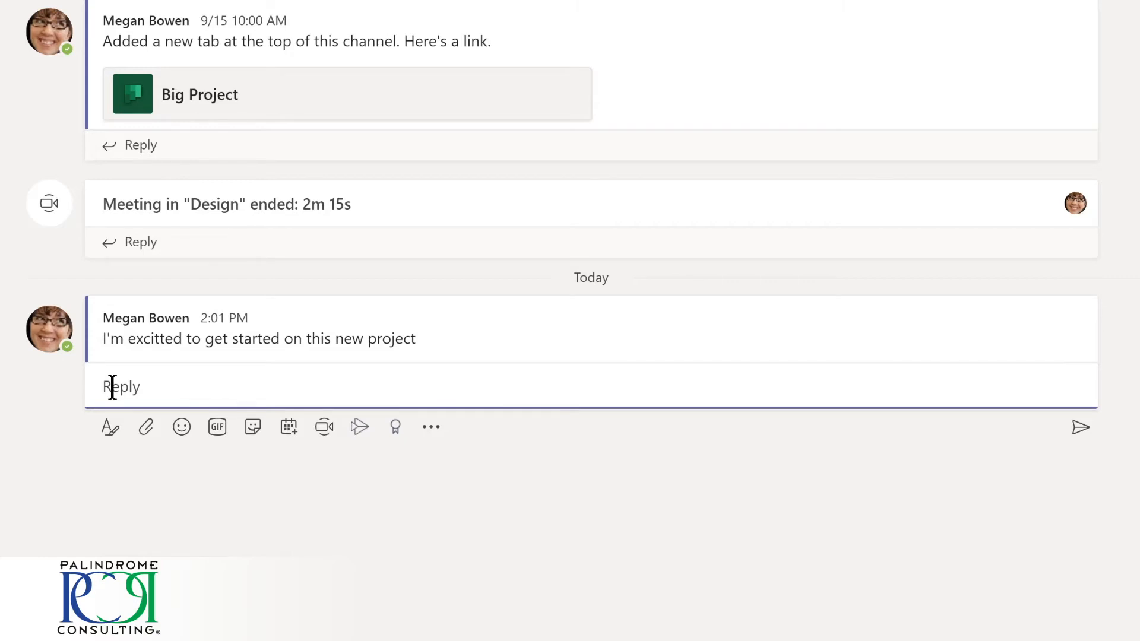
pyautogui.click(377, 332)
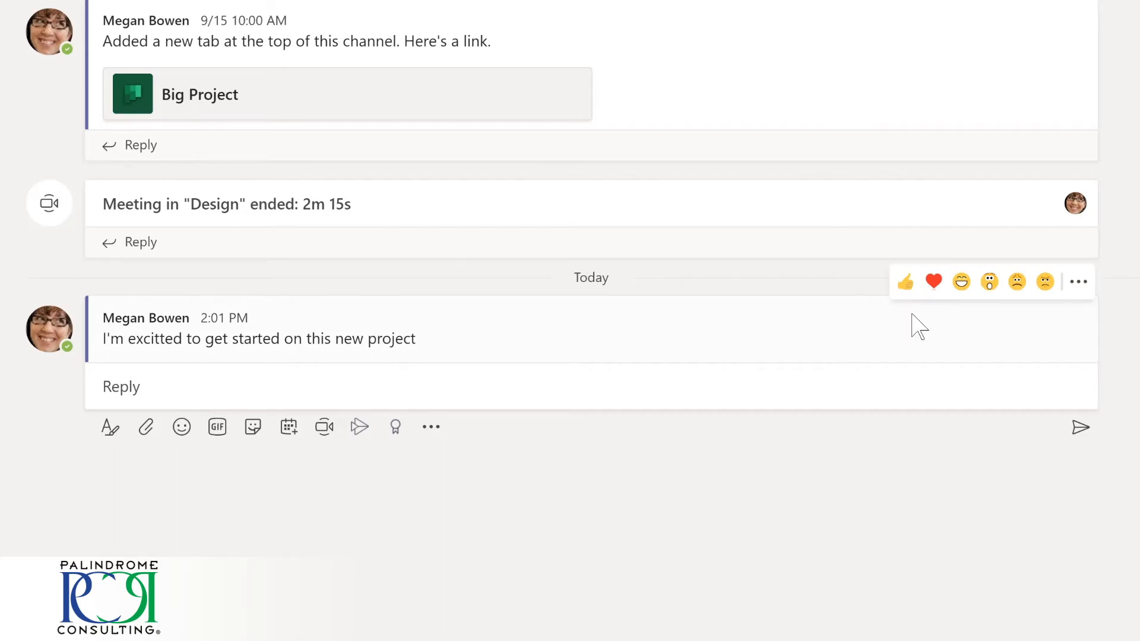
pyautogui.click(1078, 290)
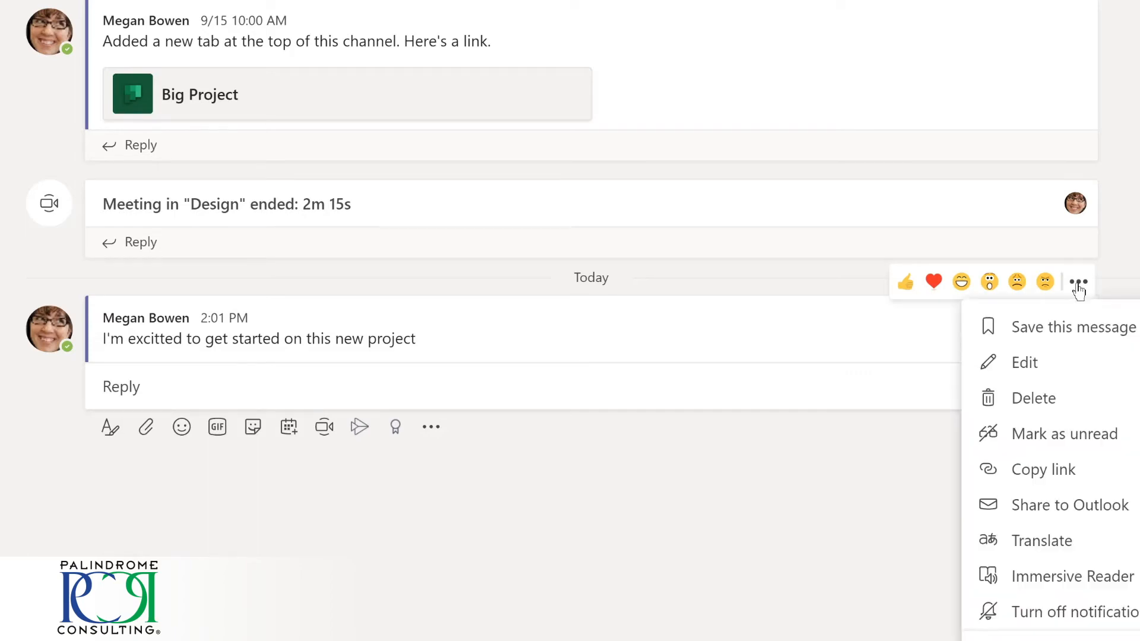
pyautogui.click(1057, 363)
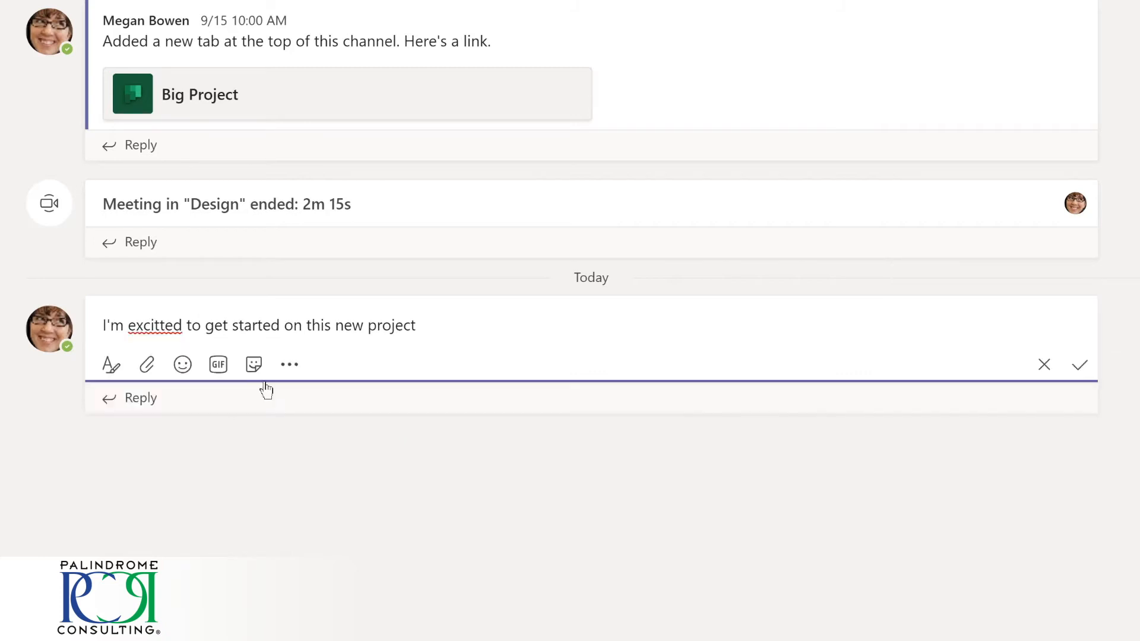
pyautogui.click(156, 325)
pyautogui.press('Delete')
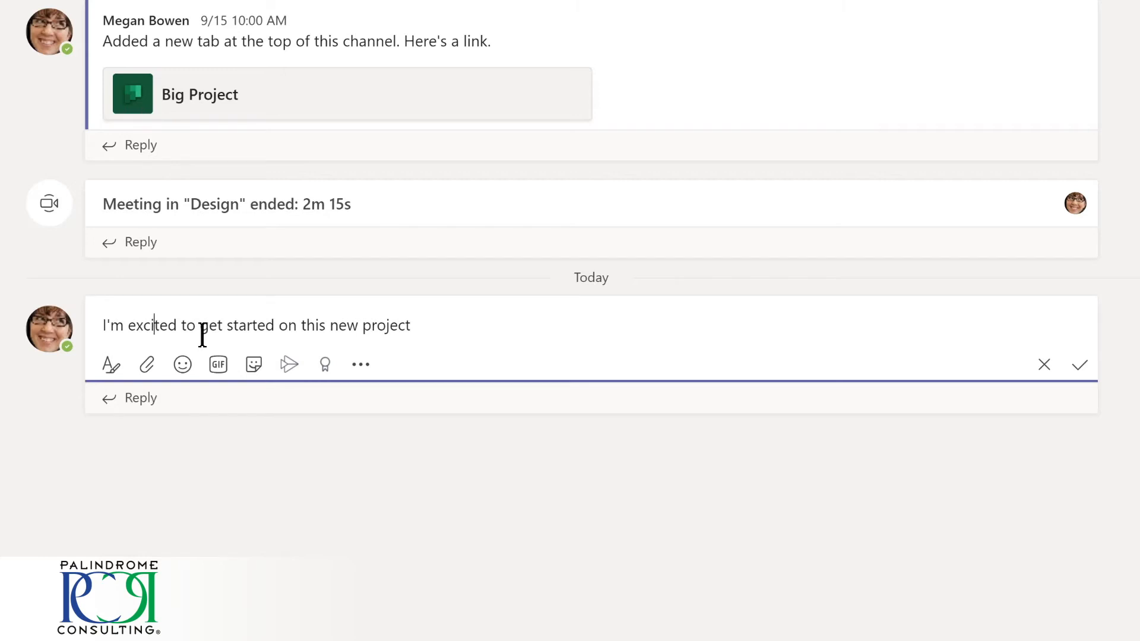
# - Mention the Design channel at the beginning of the post, followed by a comma
pyautogui.press('Home')
pyautogui.write('@')
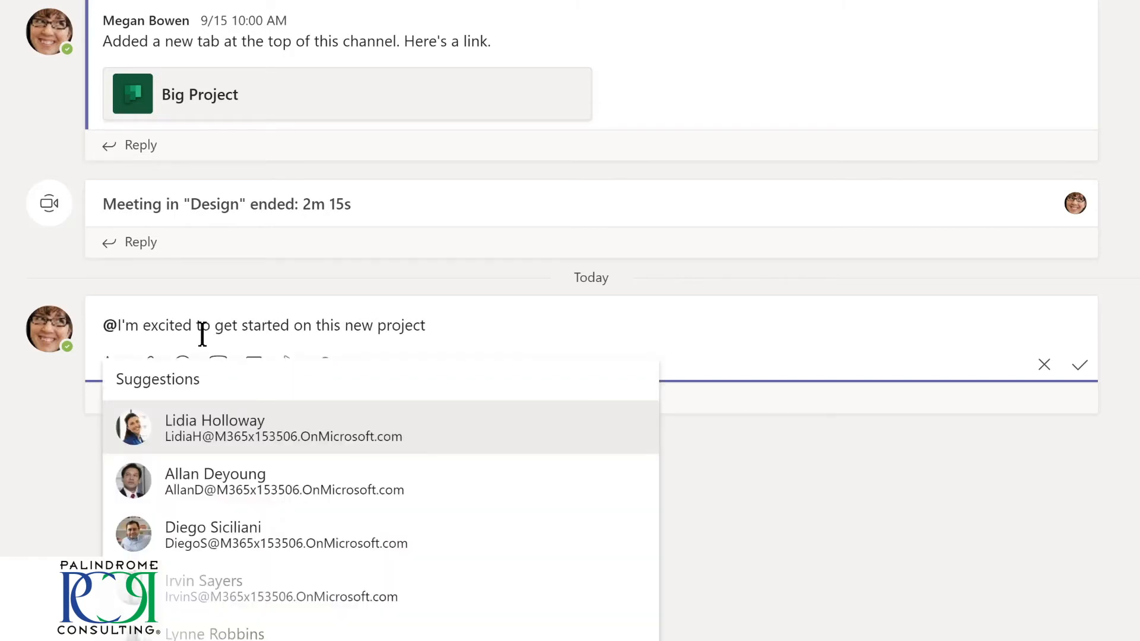
pyautogui.write('de')
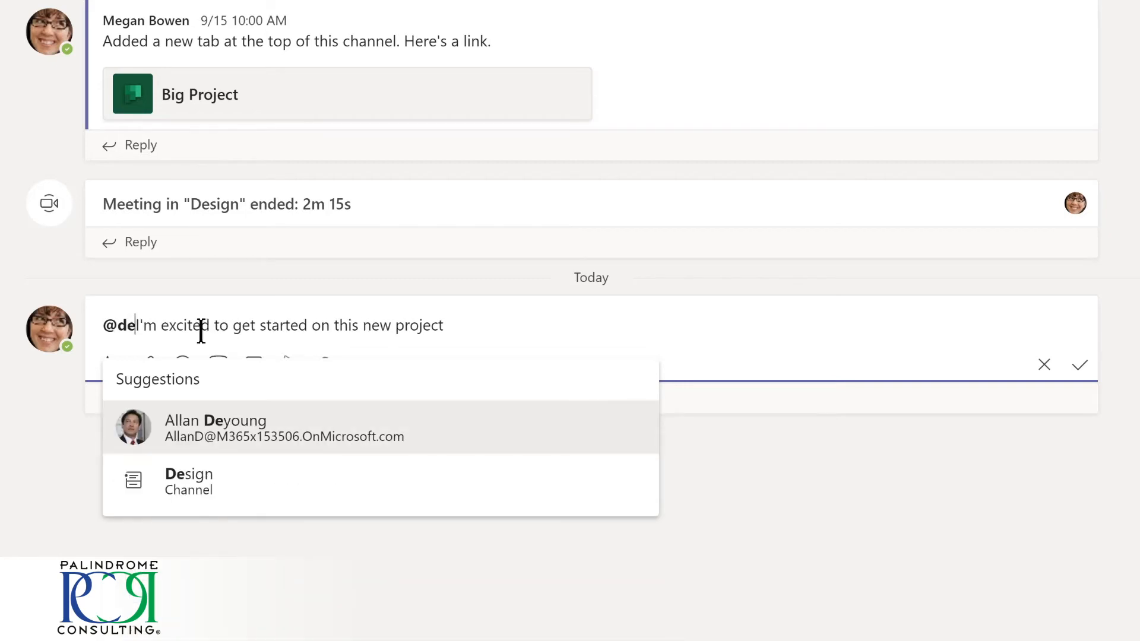
pyautogui.click(145, 478)
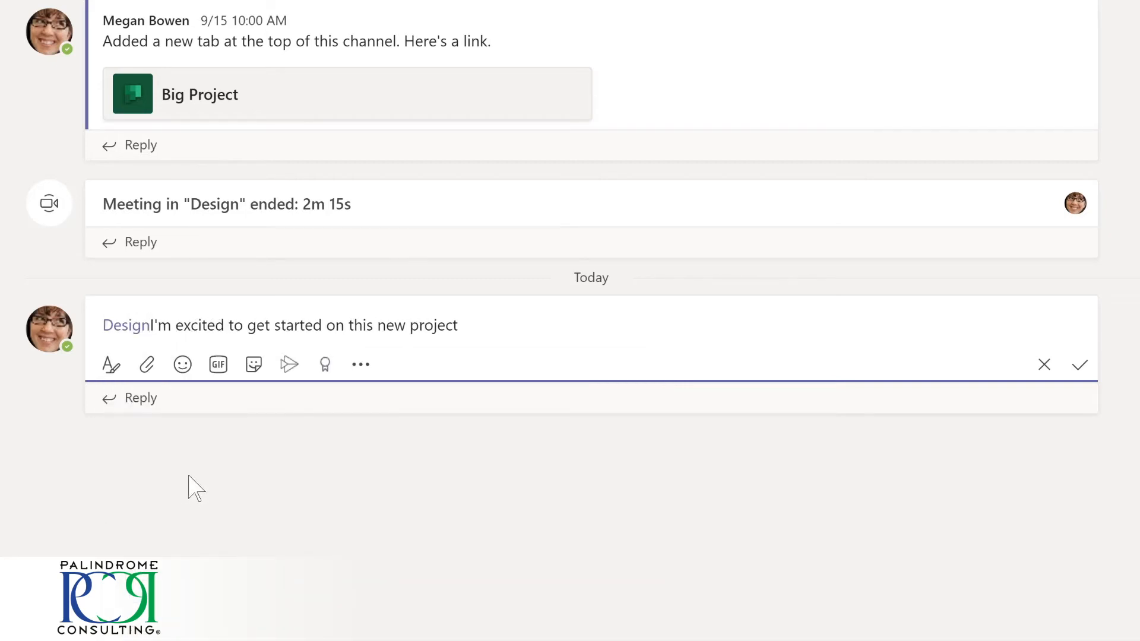
pyautogui.write(',')
# - Insert "LMS" before "project", end the sentence with an exclamation mark, and save the edited post
pyautogui.click(414, 327)
pyautogui.write('LMS')
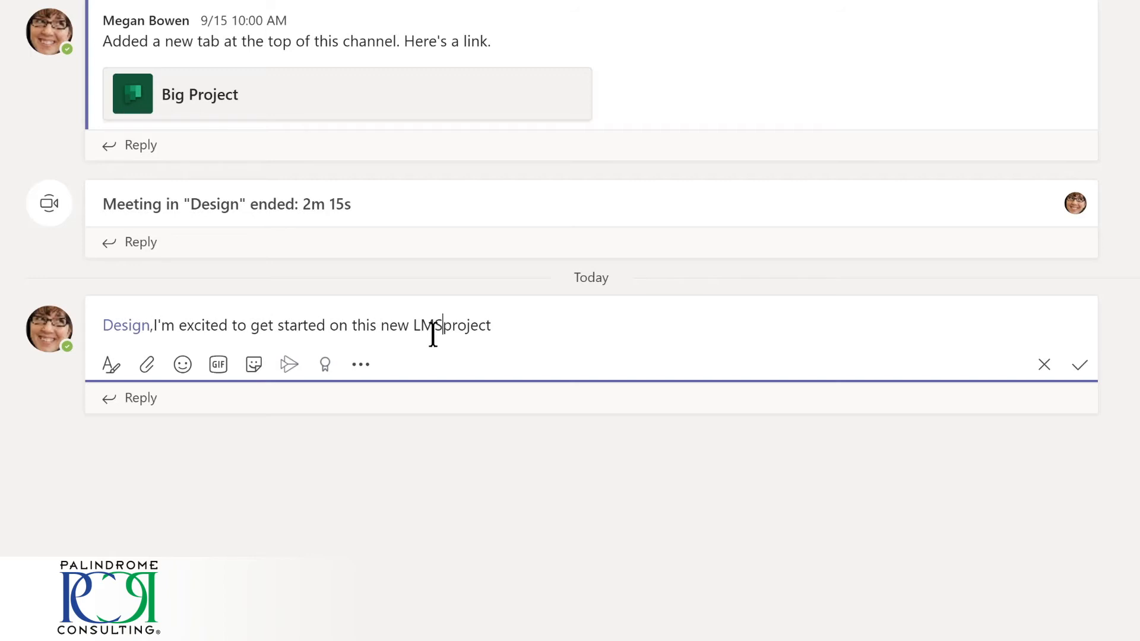
pyautogui.press('End')
pyautogui.write('!')
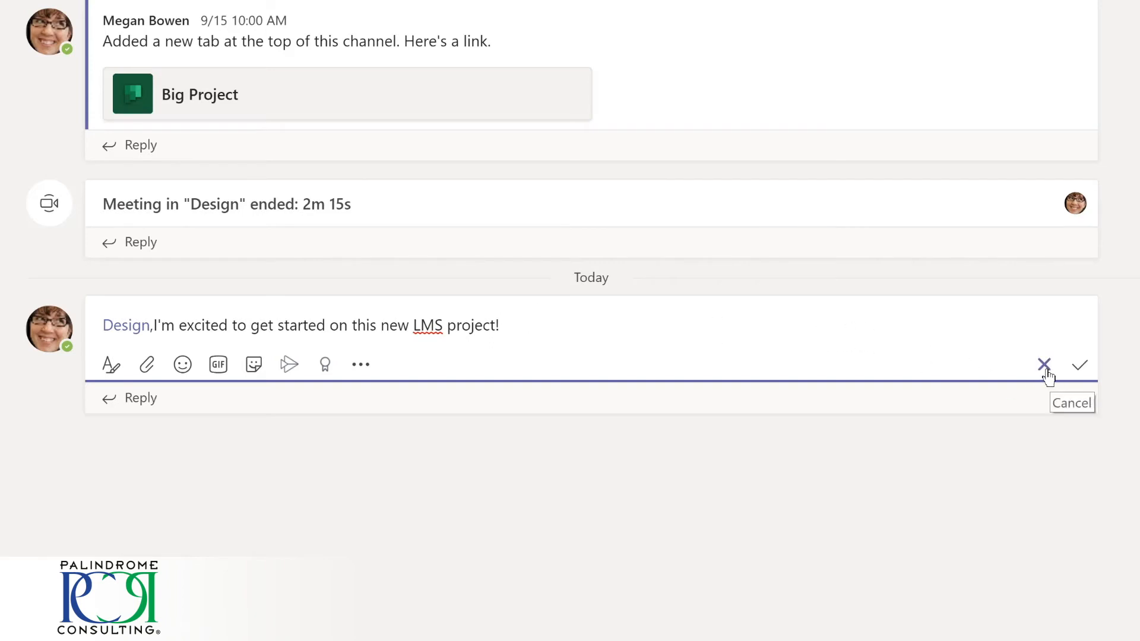
pyautogui.click(1080, 371)
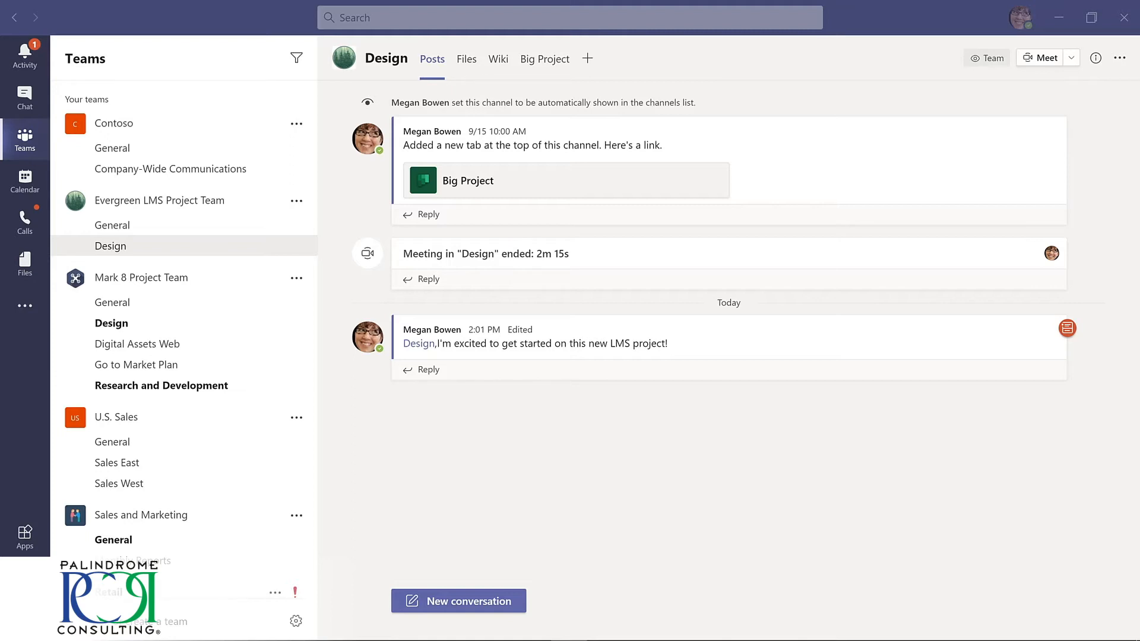
# - Create a private channel named "Budget and Financials" in the Evergreen LMS Project Team
pyautogui.click(296, 203)
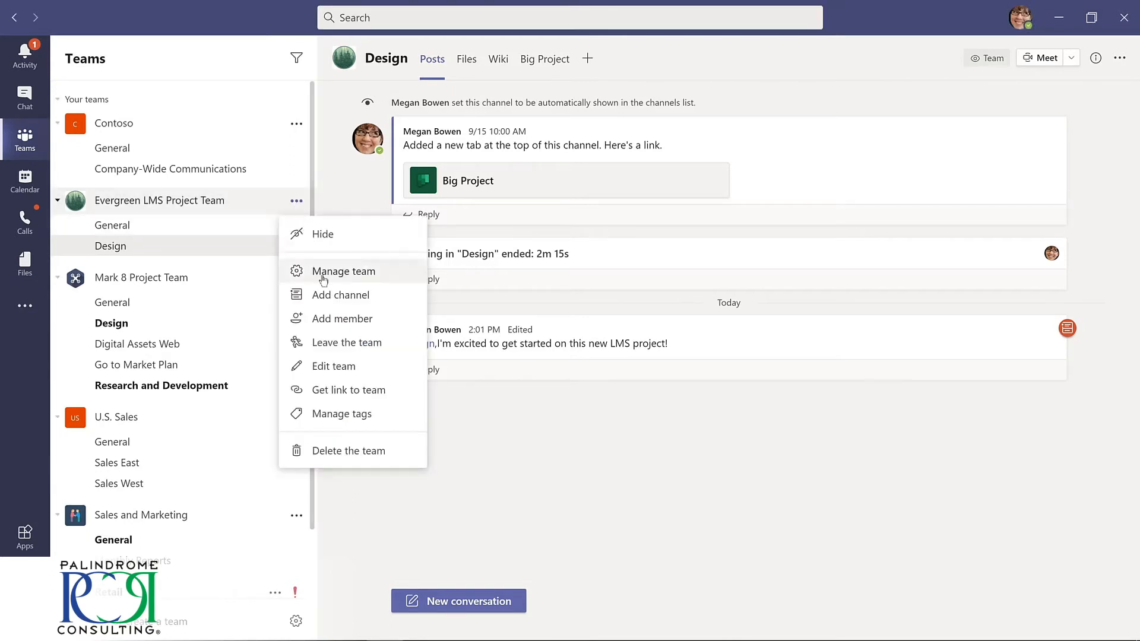
pyautogui.click(330, 295)
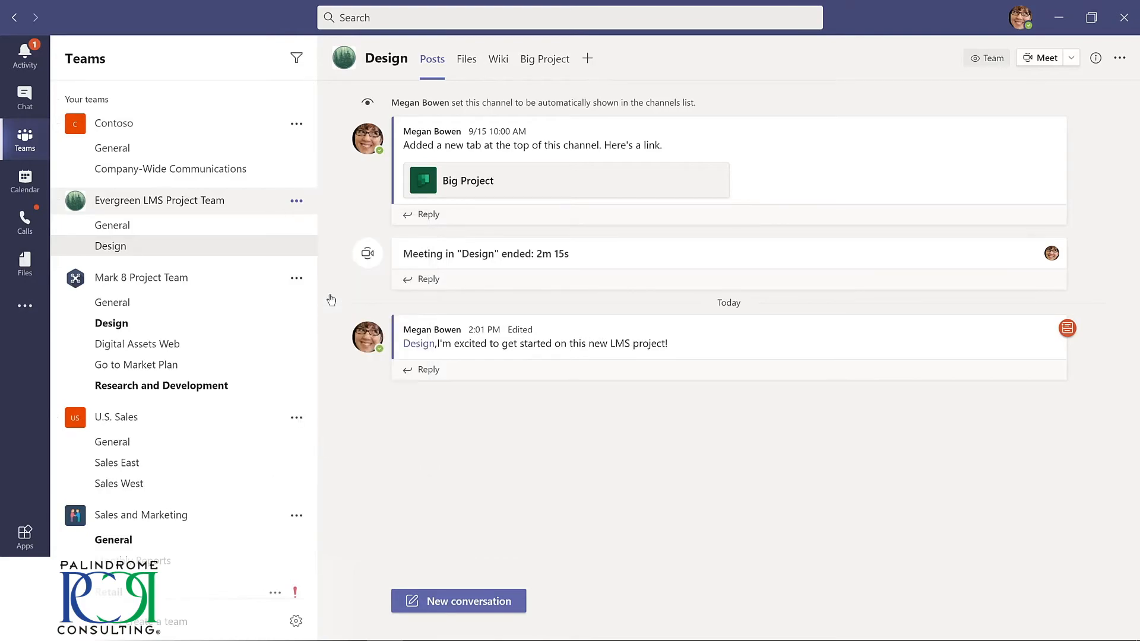
pyautogui.write('Budget and Financials')
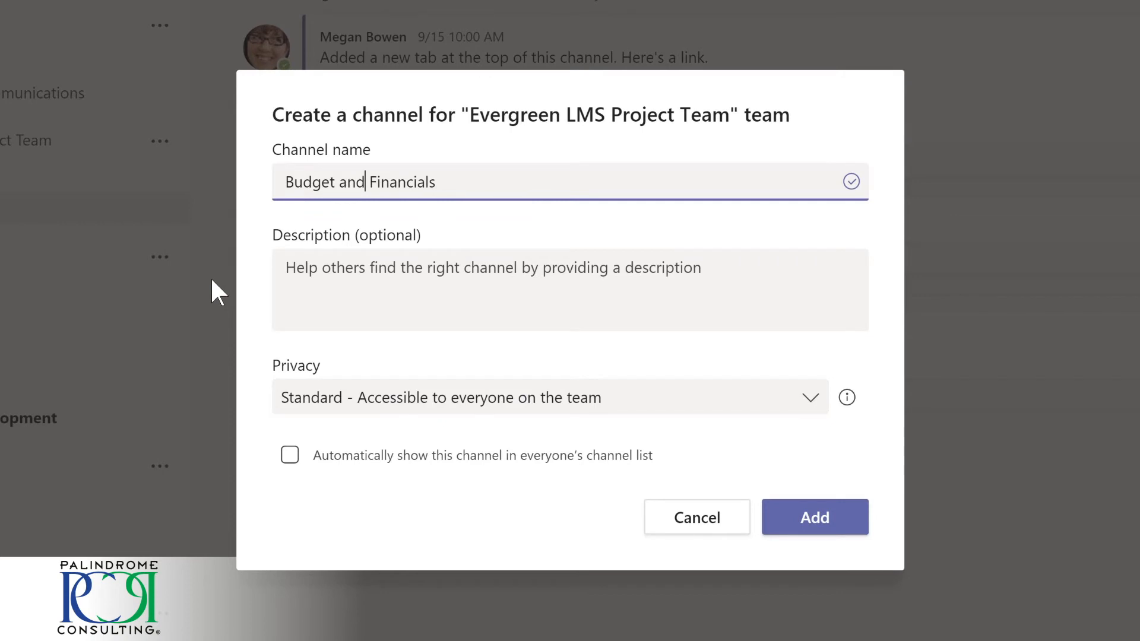
pyautogui.click(811, 403)
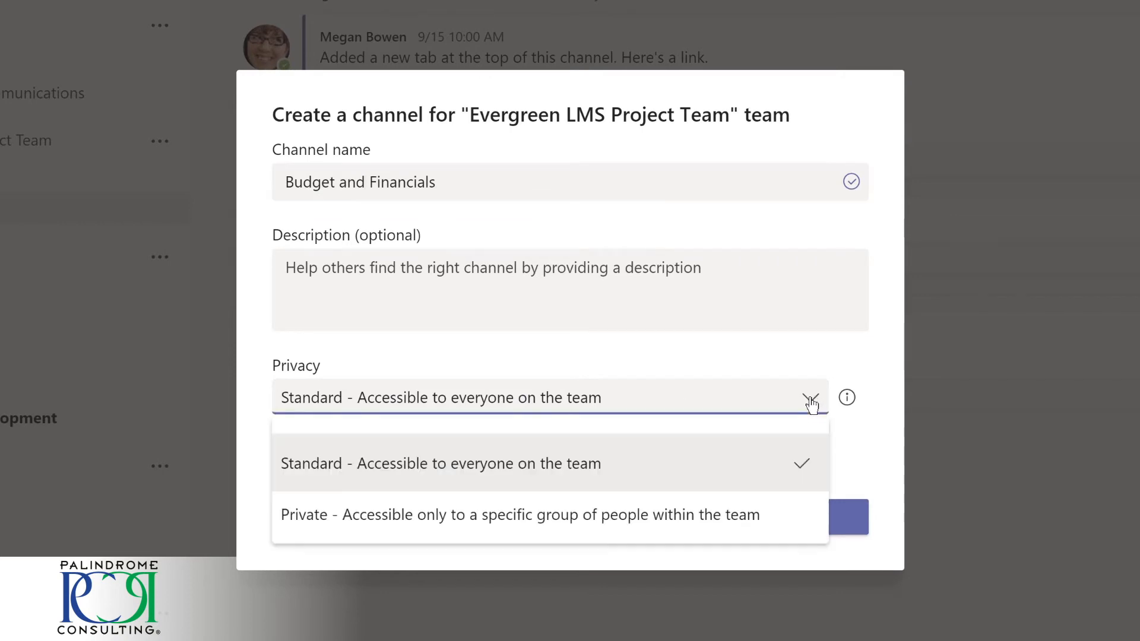
pyautogui.click(525, 514)
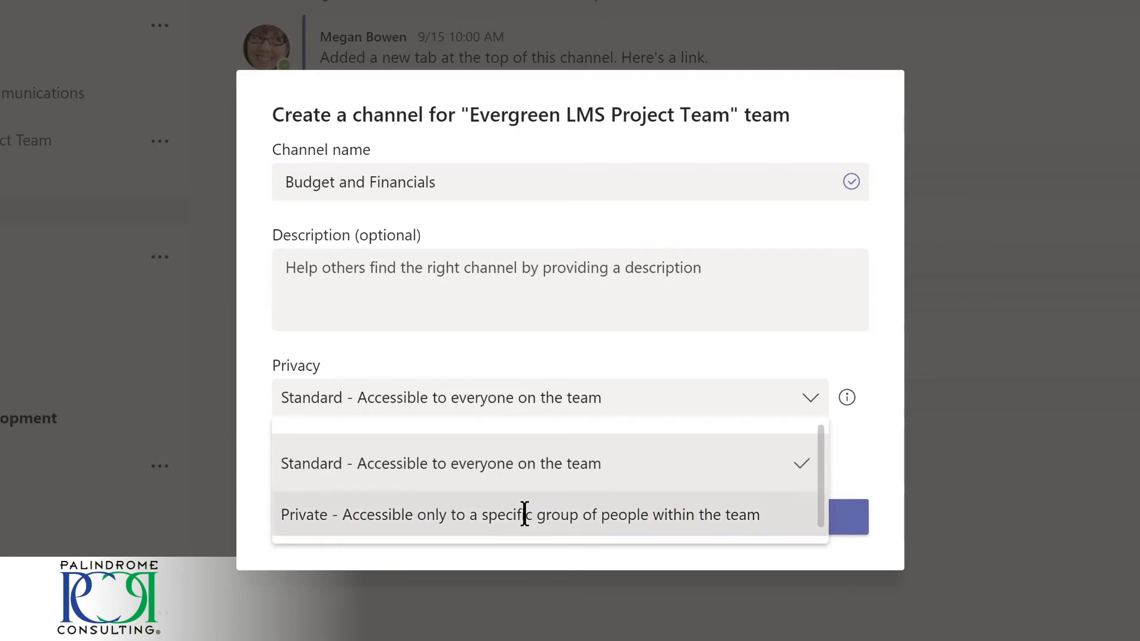
pyautogui.click(799, 527)
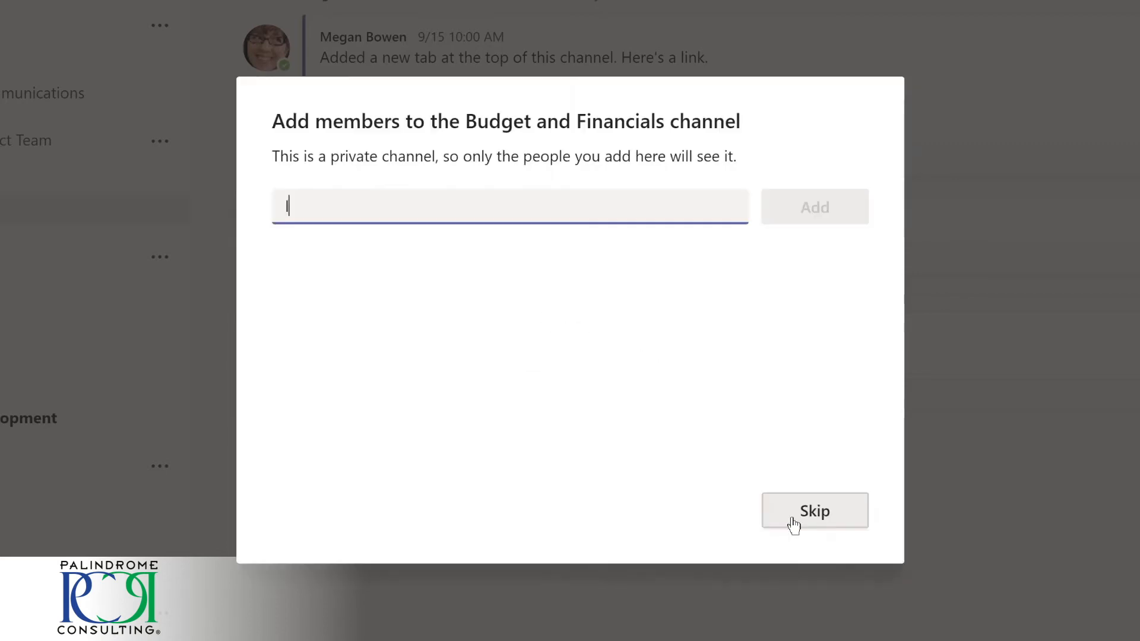
# - Add the product manager and the director to the Budget and Financials channel and make both of them owners
pyautogui.write('lidia')
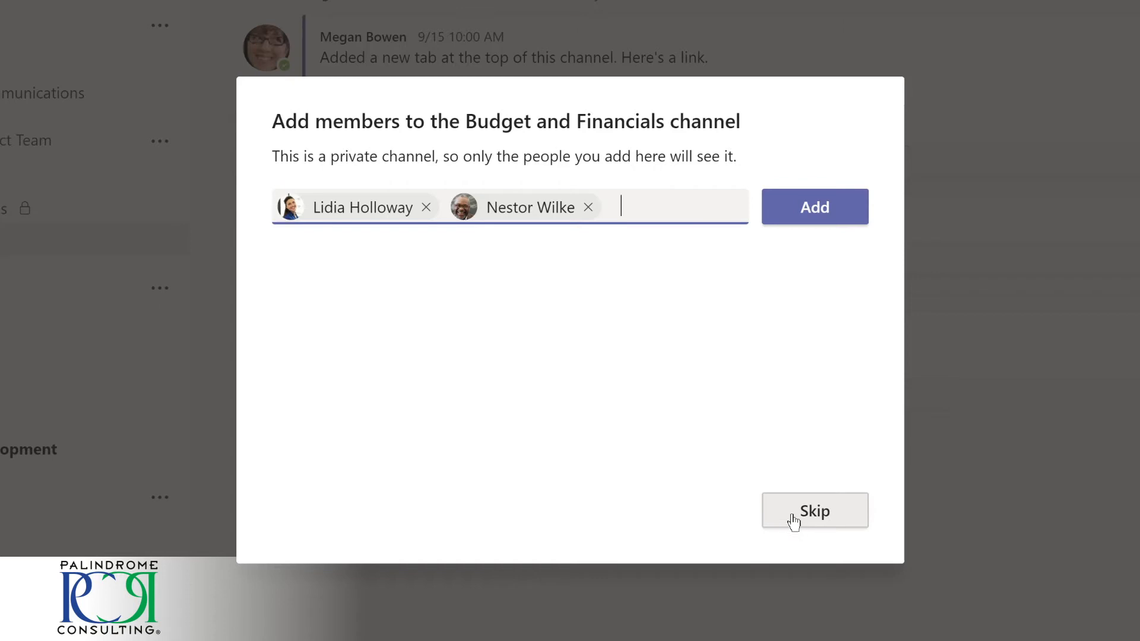
pyautogui.click(801, 210)
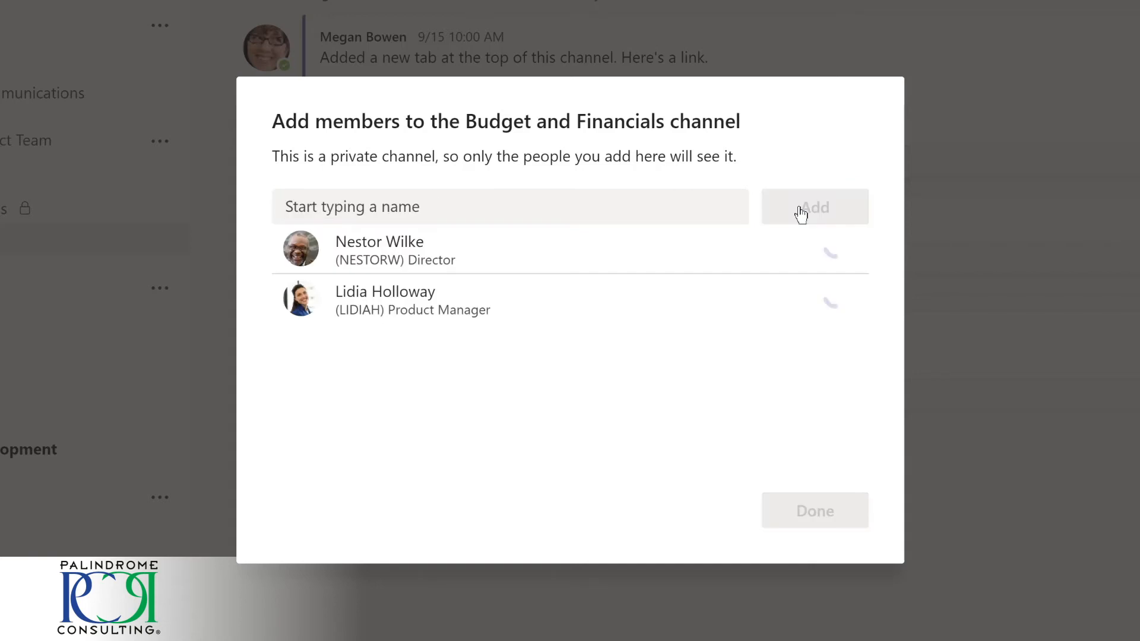
pyautogui.click(801, 256)
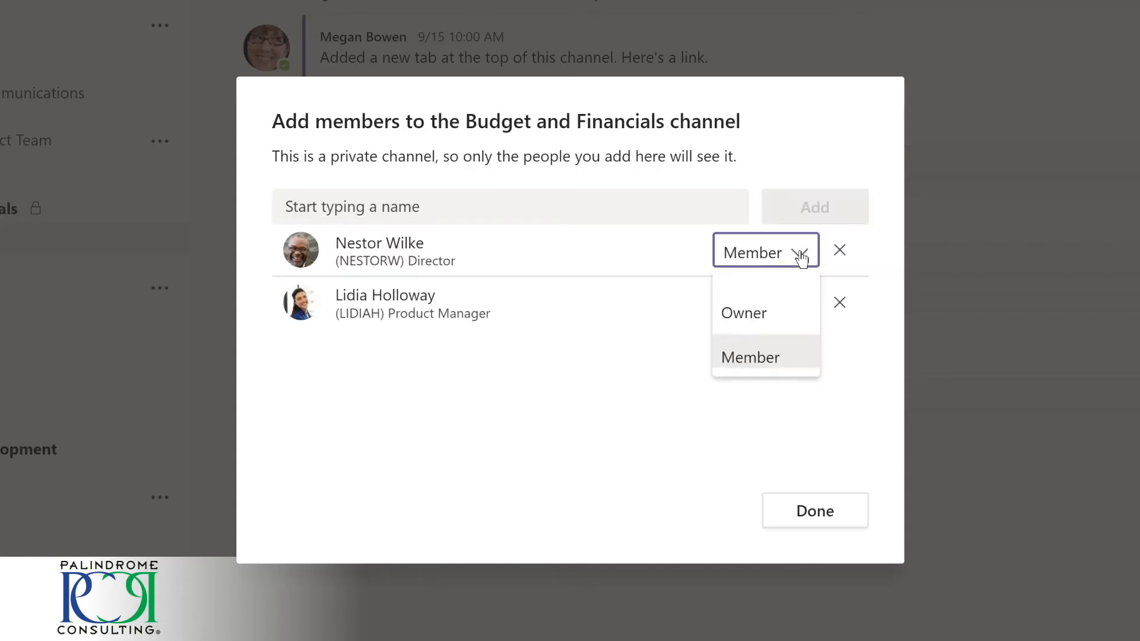
pyautogui.click(758, 306)
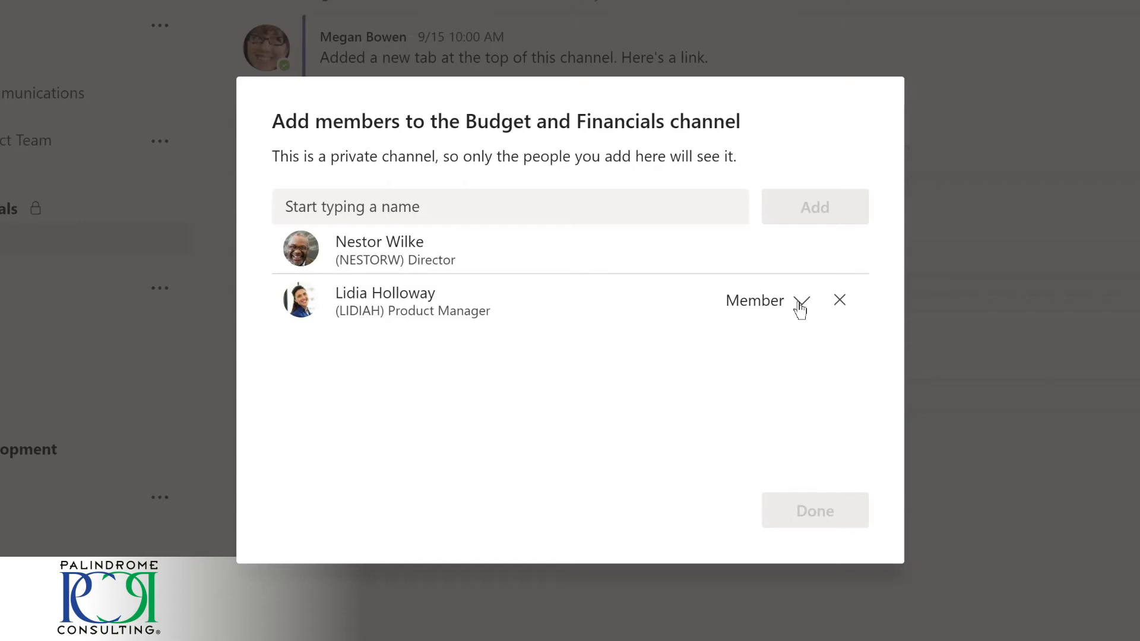
pyautogui.click(799, 308)
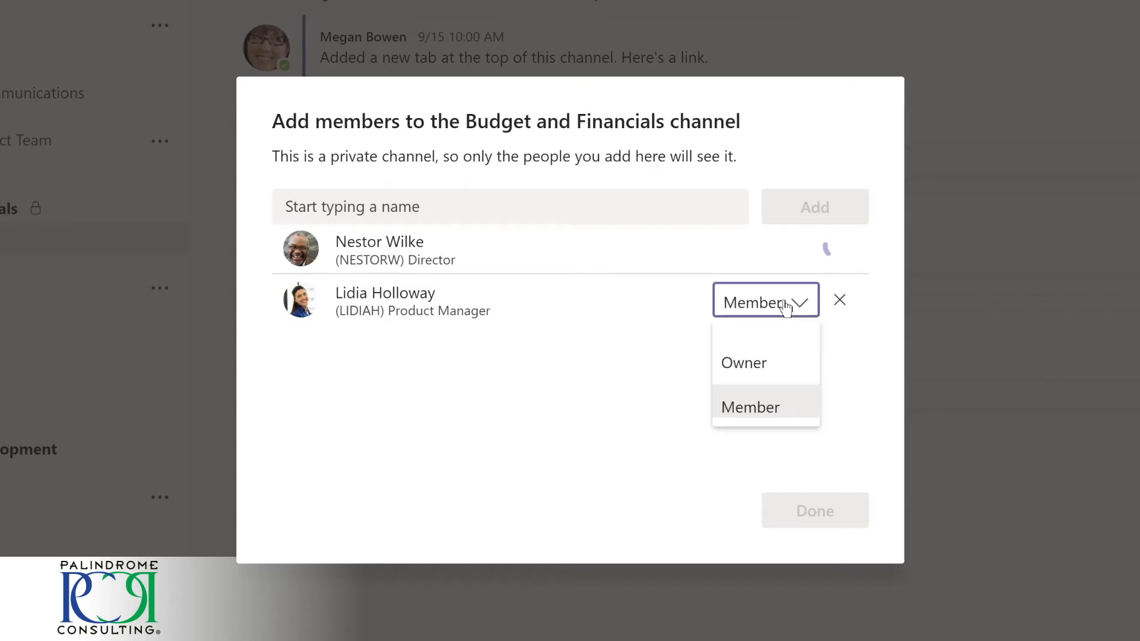
pyautogui.click(747, 362)
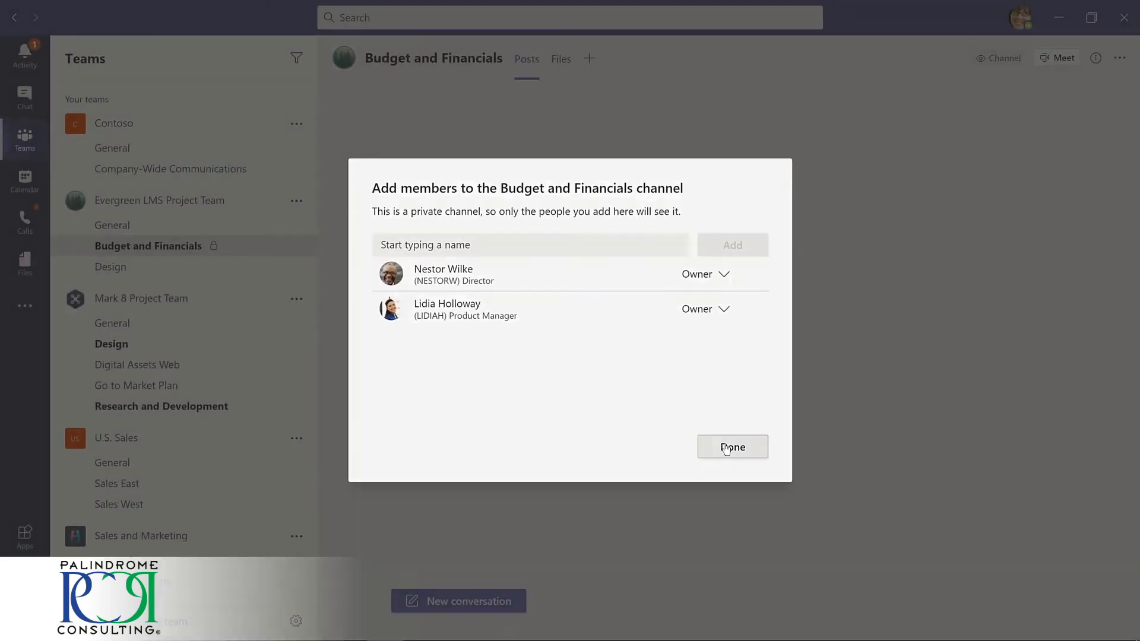
pyautogui.click(725, 450)
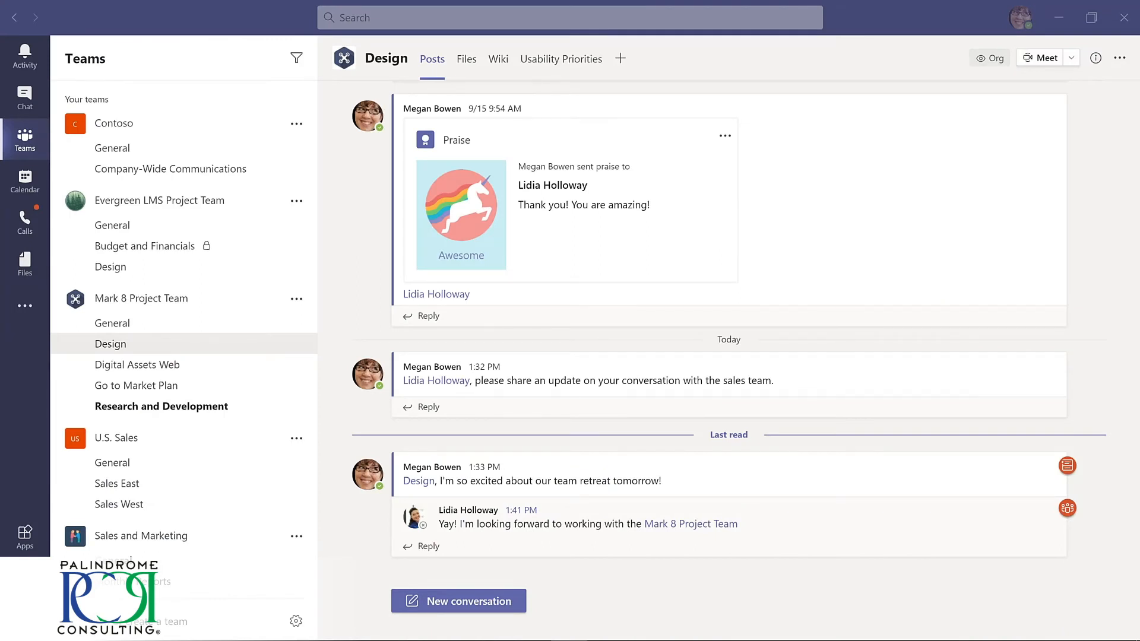
# - Make the Contoso Marketing Principles-2021 presentation from the Mark 8 Design channel's files a tab of that channel
pyautogui.click(466, 62)
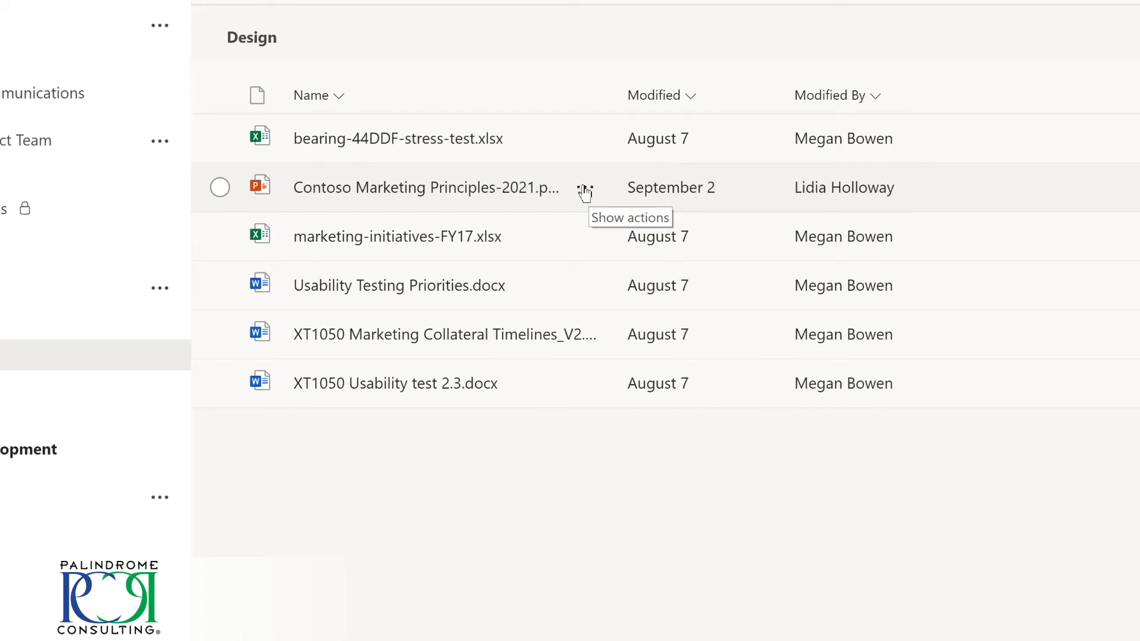
pyautogui.click(585, 190)
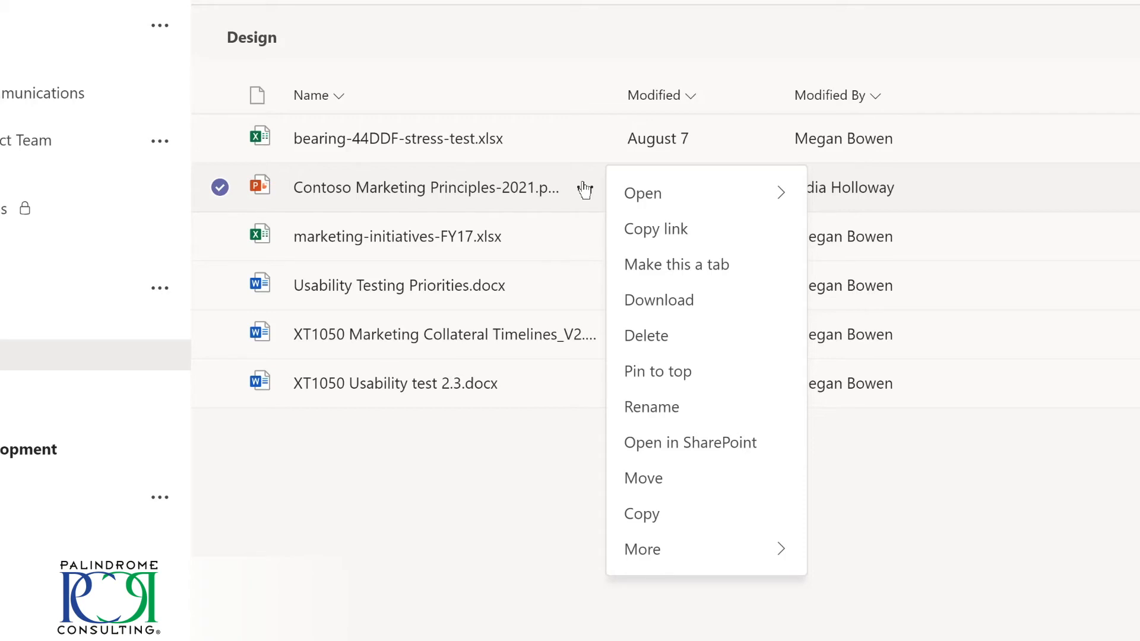
pyautogui.click(672, 265)
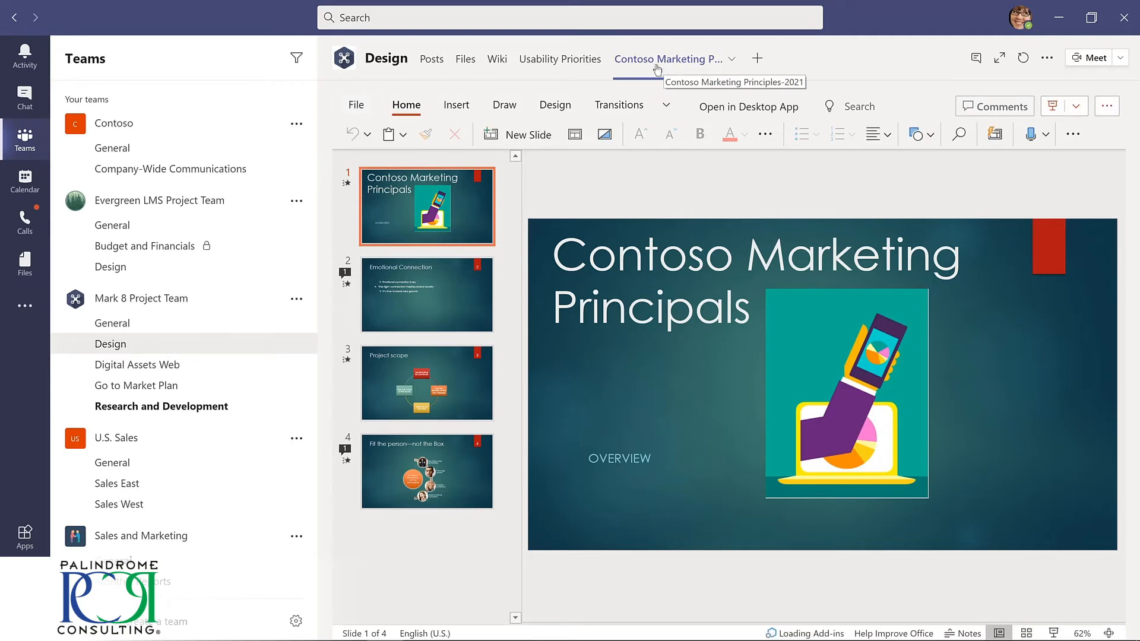
# - View the Usability Priorities document, return to the Contoso Marketing Principles-2021 presentation, and remove its tab from the Design channel
pyautogui.click(542, 59)
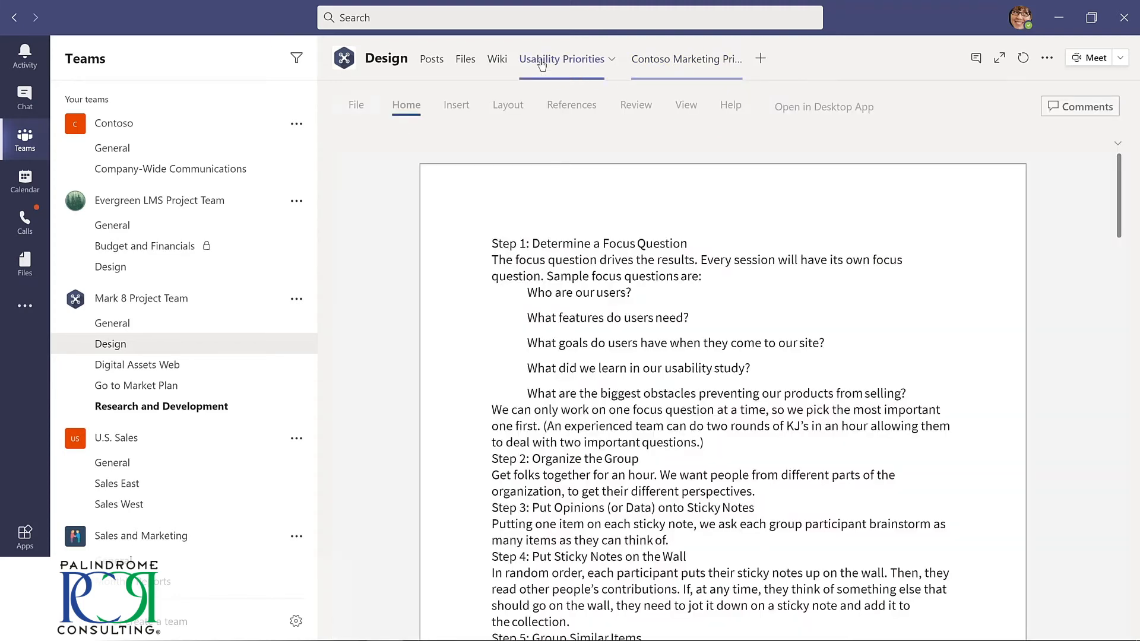
pyautogui.click(711, 66)
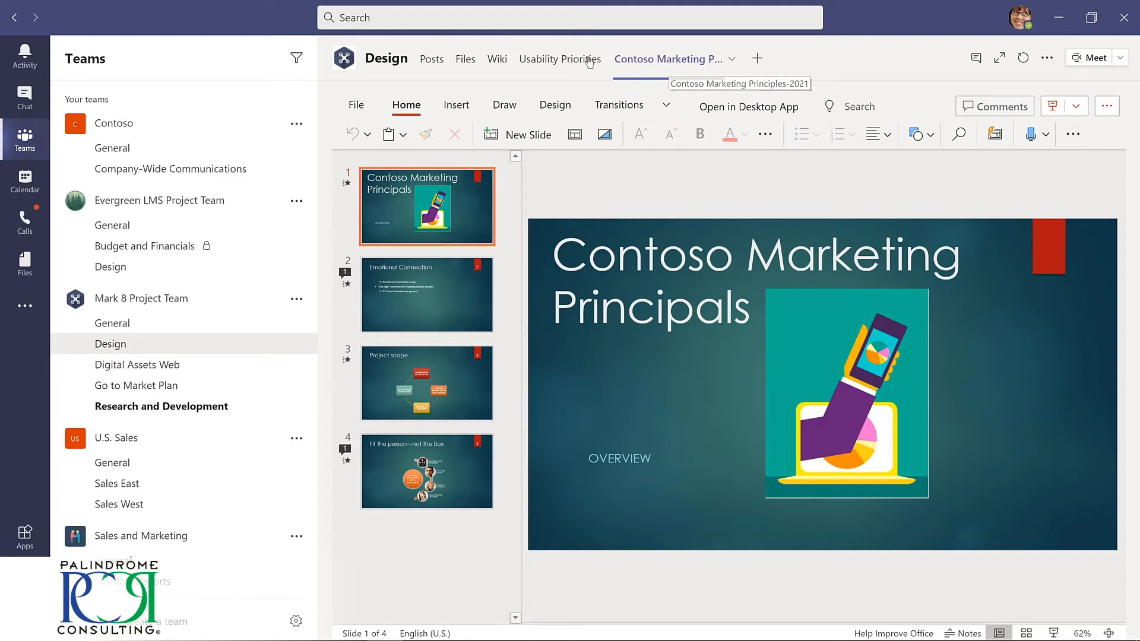
pyautogui.click(731, 62)
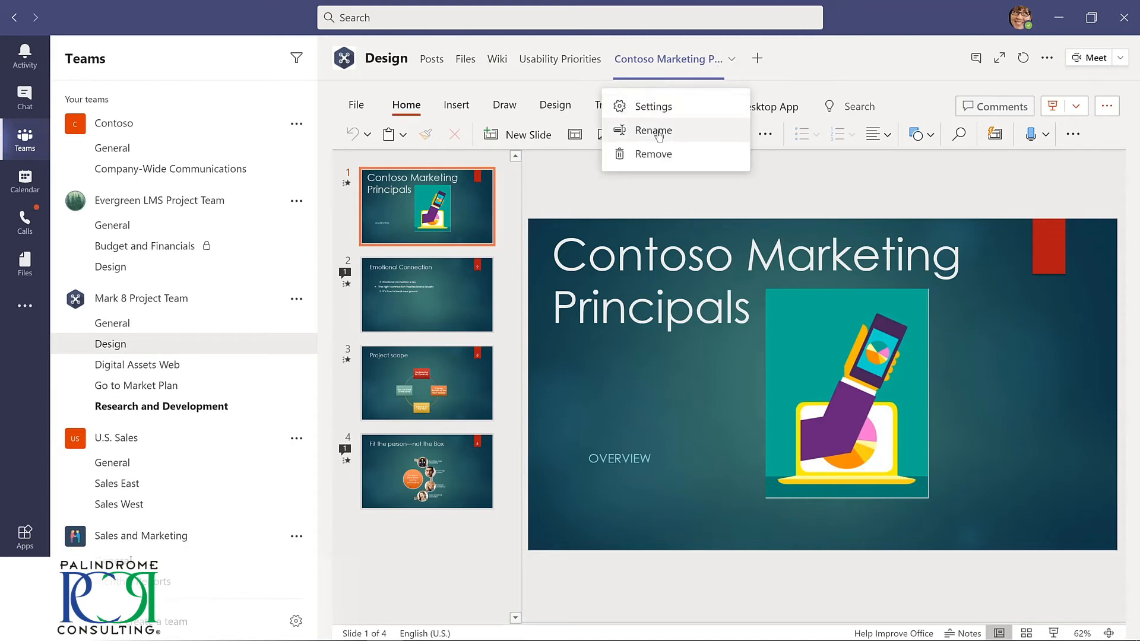
pyautogui.click(654, 154)
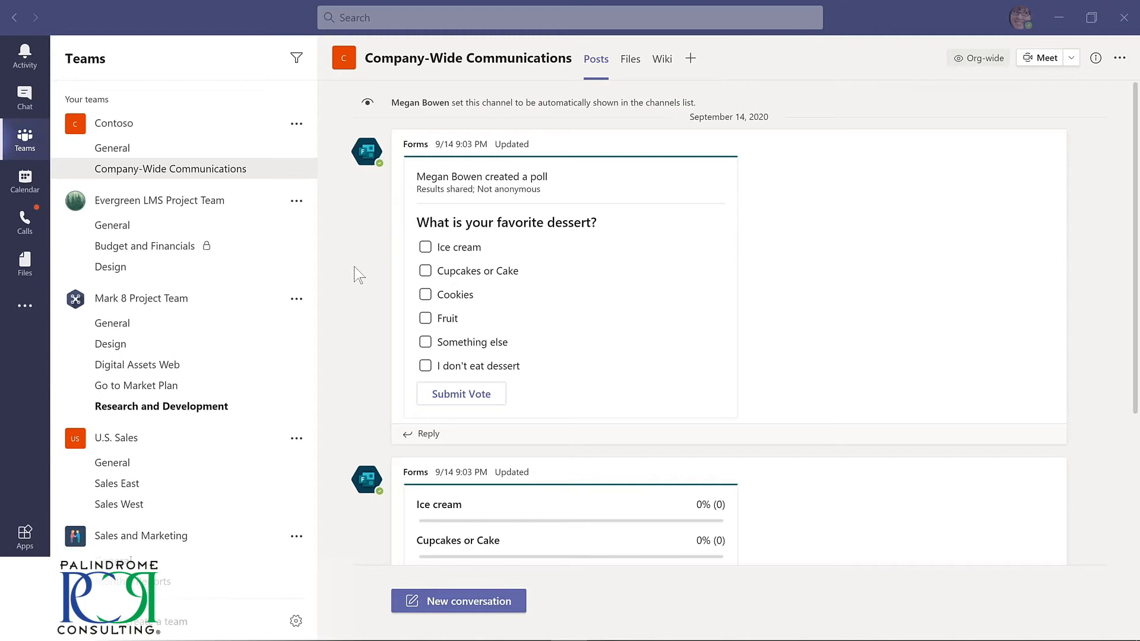
# - Vote for Cupcakes or Cake, Ice cream and Cookies in the favorite dessert poll in Company-Wide Communications, and submit the vote
pyautogui.scroll(-3, 353, 273)
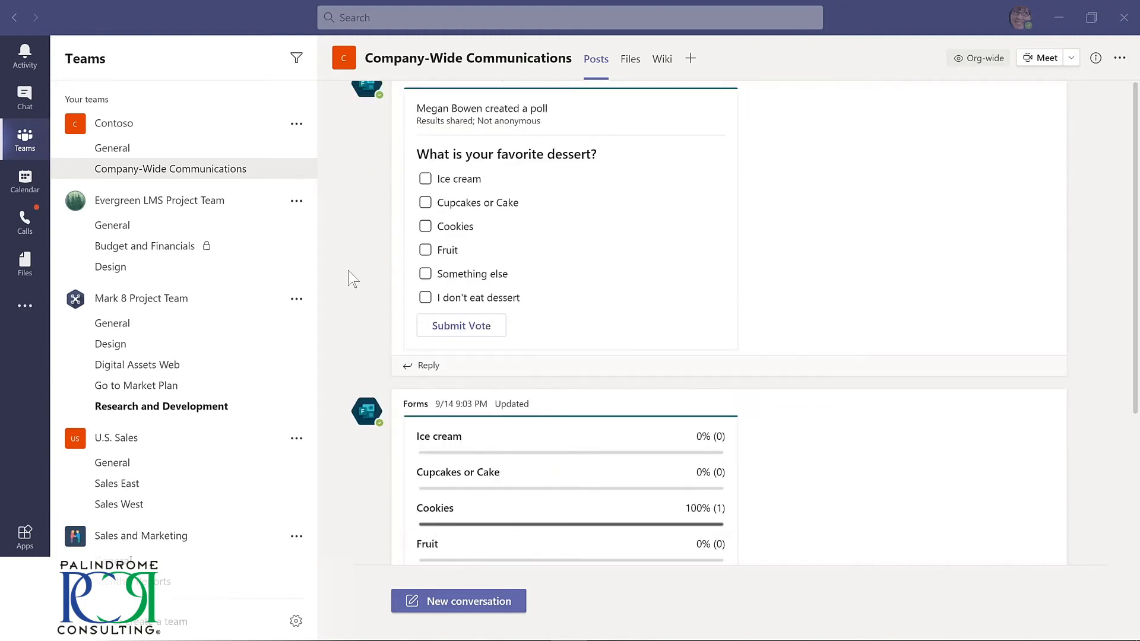
pyautogui.scroll(-2, 352, 277)
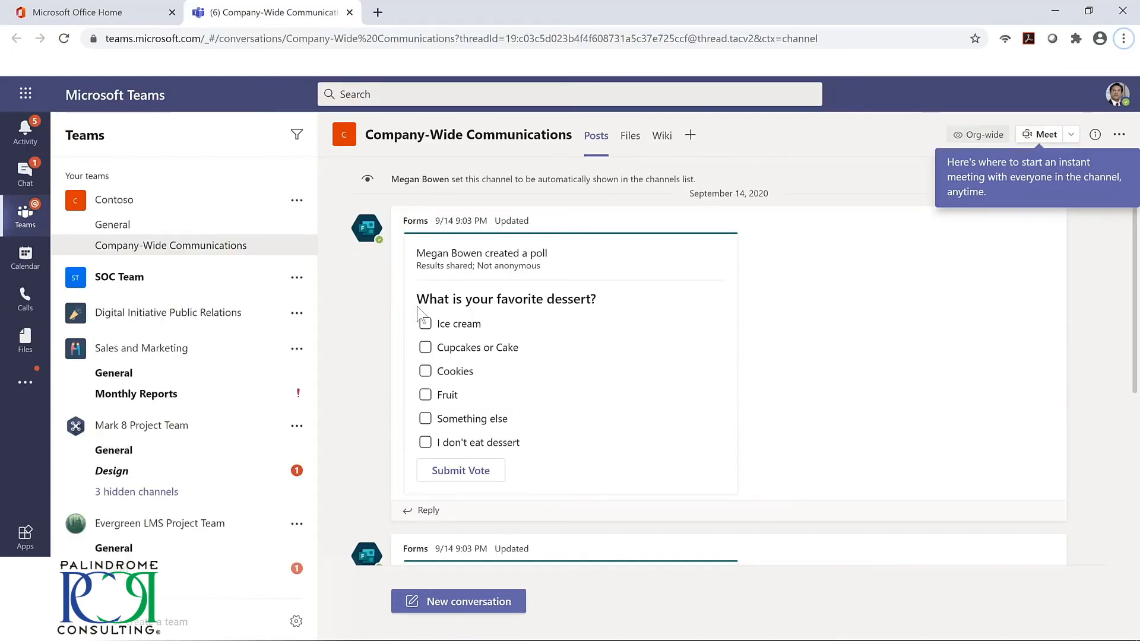
pyautogui.click(426, 349)
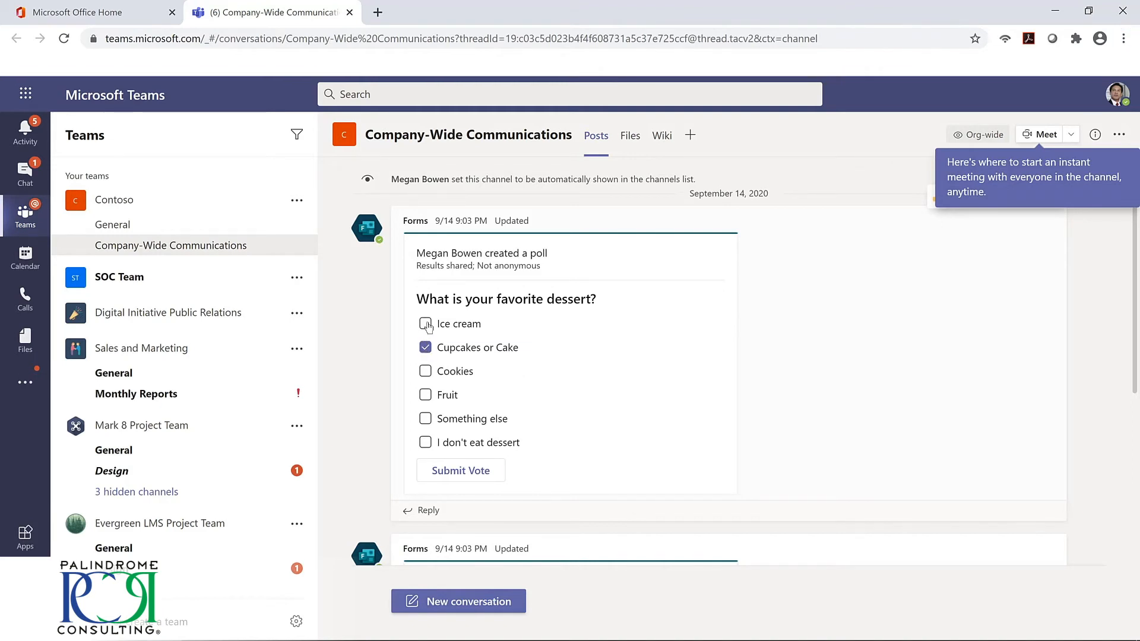
pyautogui.click(426, 324)
pyautogui.click(426, 371)
pyautogui.click(463, 472)
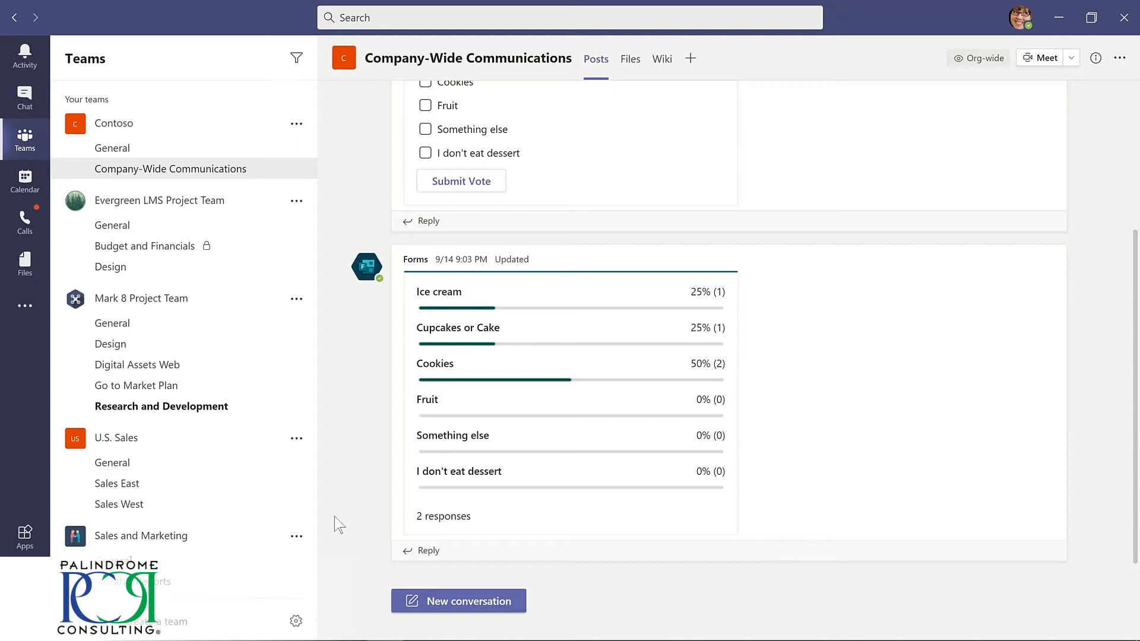
# - Start a new Forms poll in the Company-Wide Communications channel with the question "How much do you like Microsoft Teams?"
pyautogui.click(465, 600)
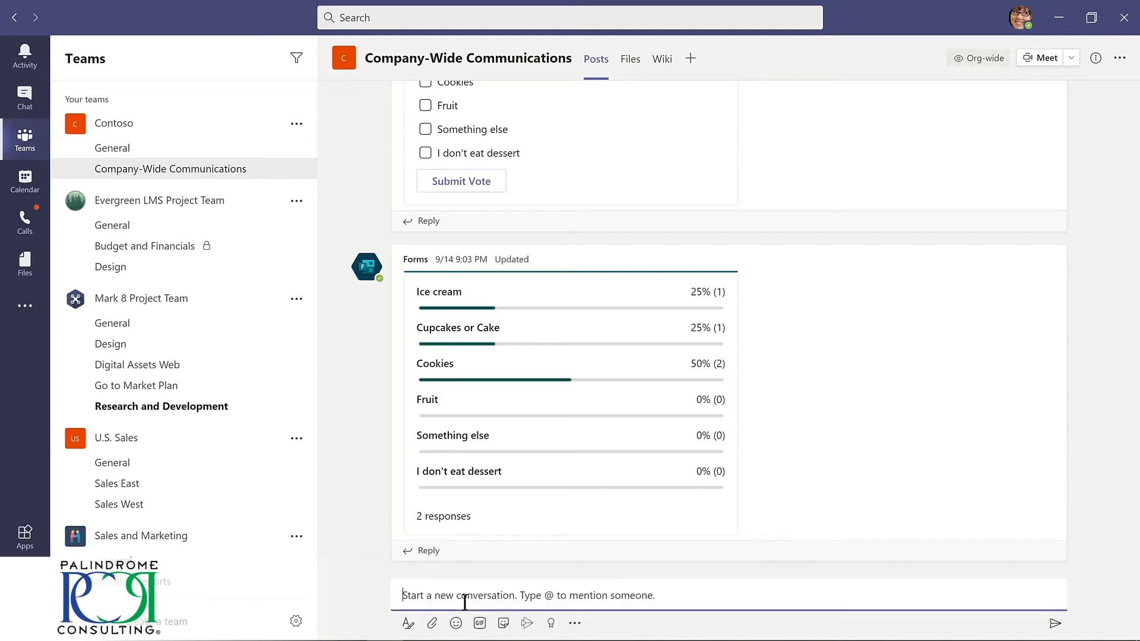
pyautogui.click(574, 623)
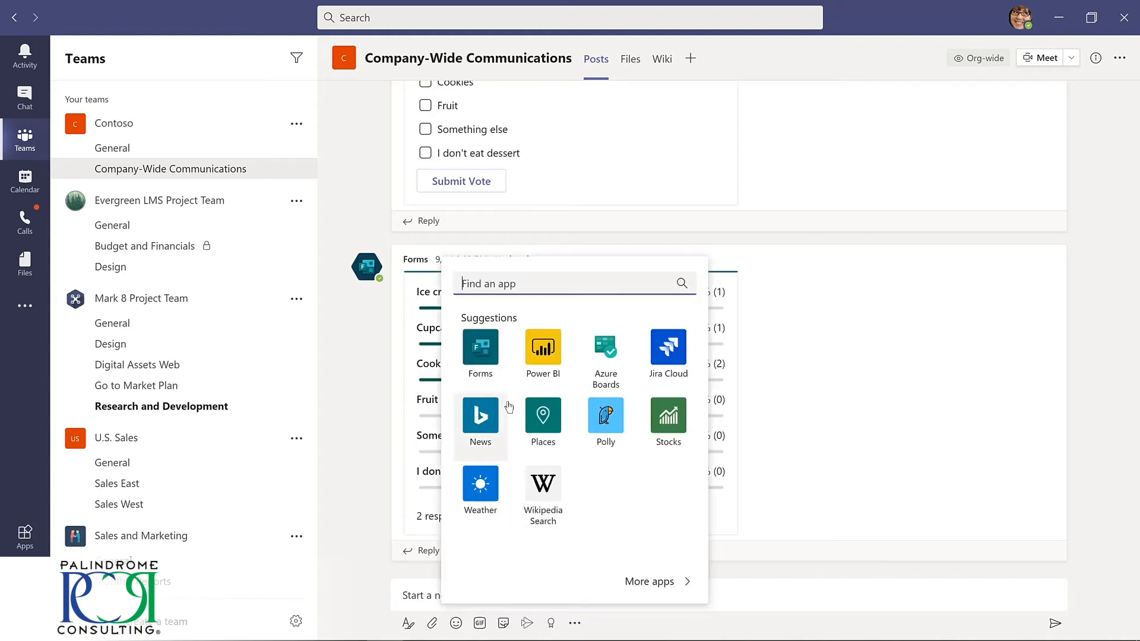
pyautogui.click(482, 352)
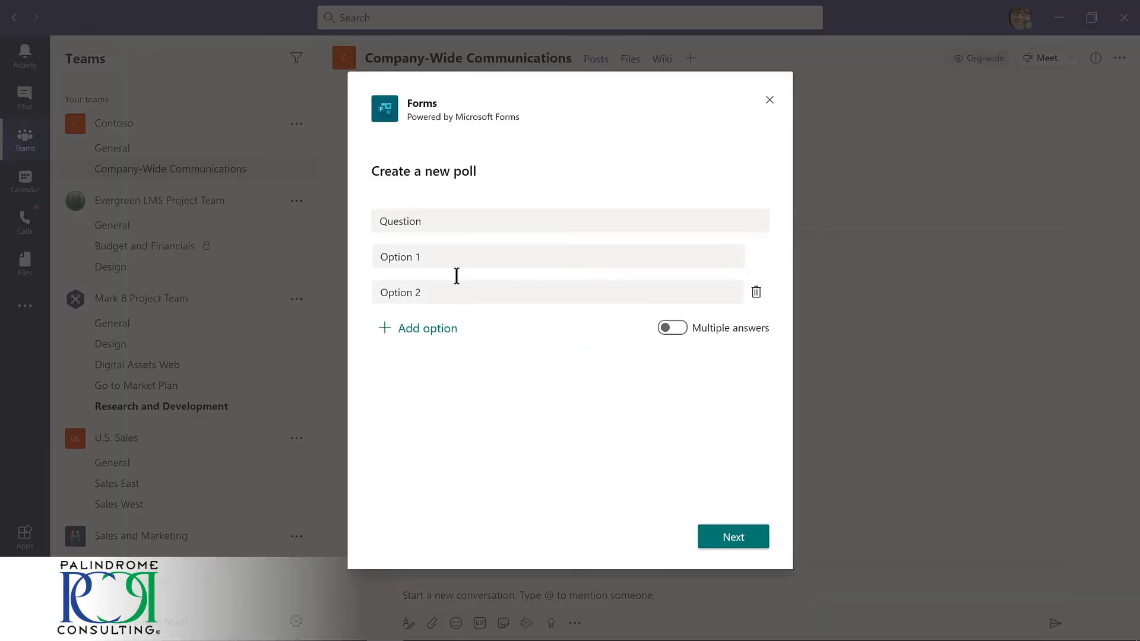
pyautogui.click(436, 221)
pyautogui.write('Ho')
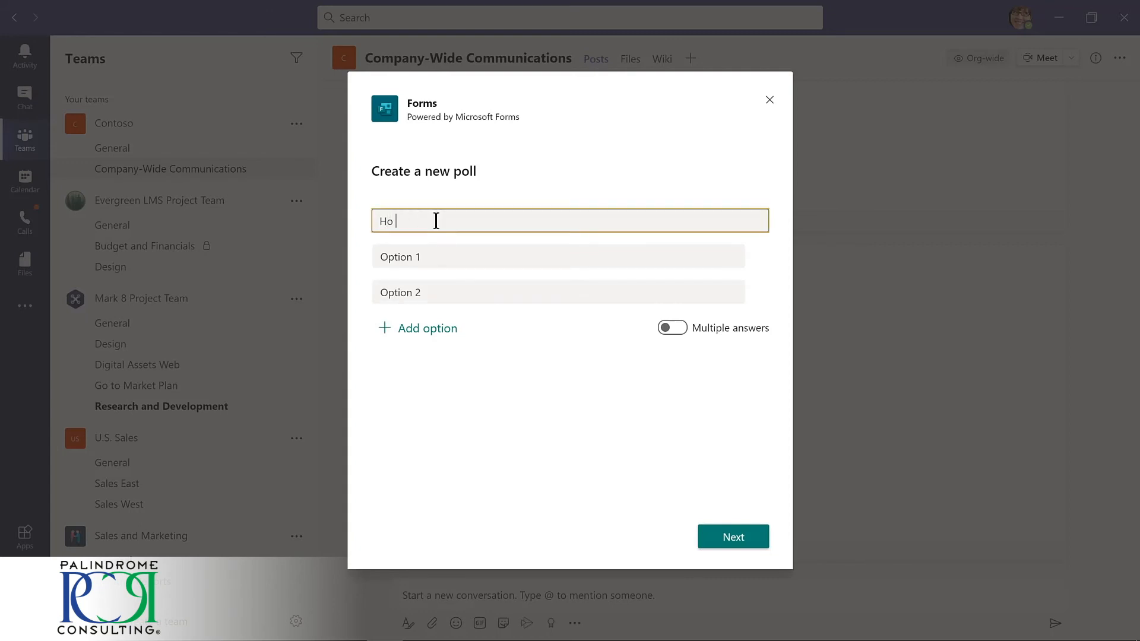
pyautogui.write('w much do you like Microsoft Teams?')
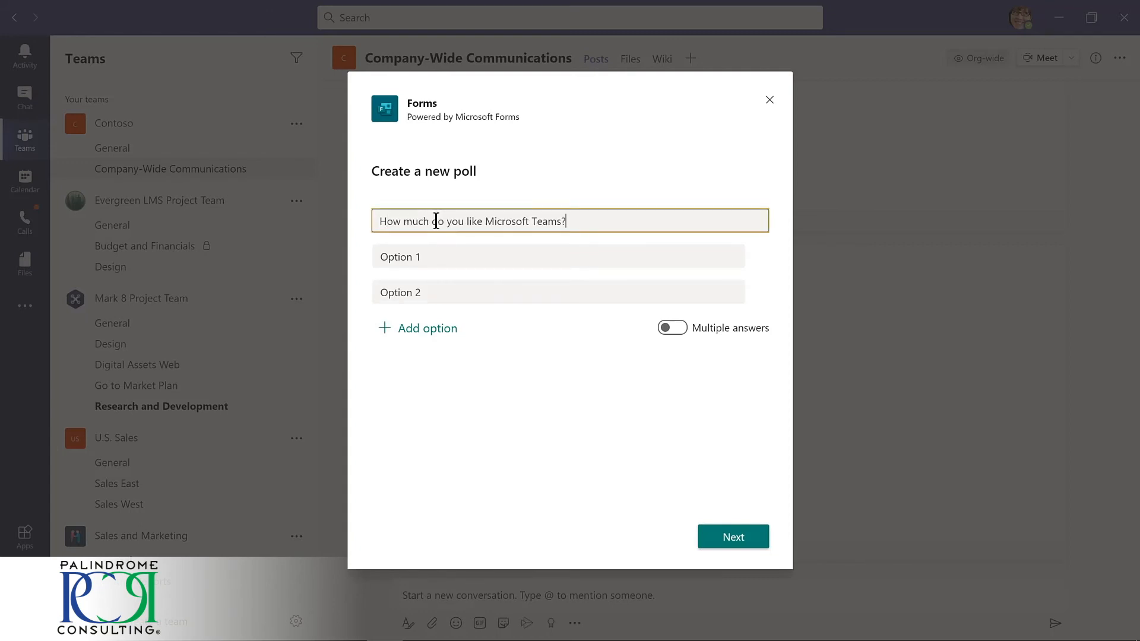
# - Give the poll the answer options "Teams is amazing!" and "Such a big time saver!", and send it to the channel
pyautogui.press('Tab')
pyautogui.write('Teams is amazing!')
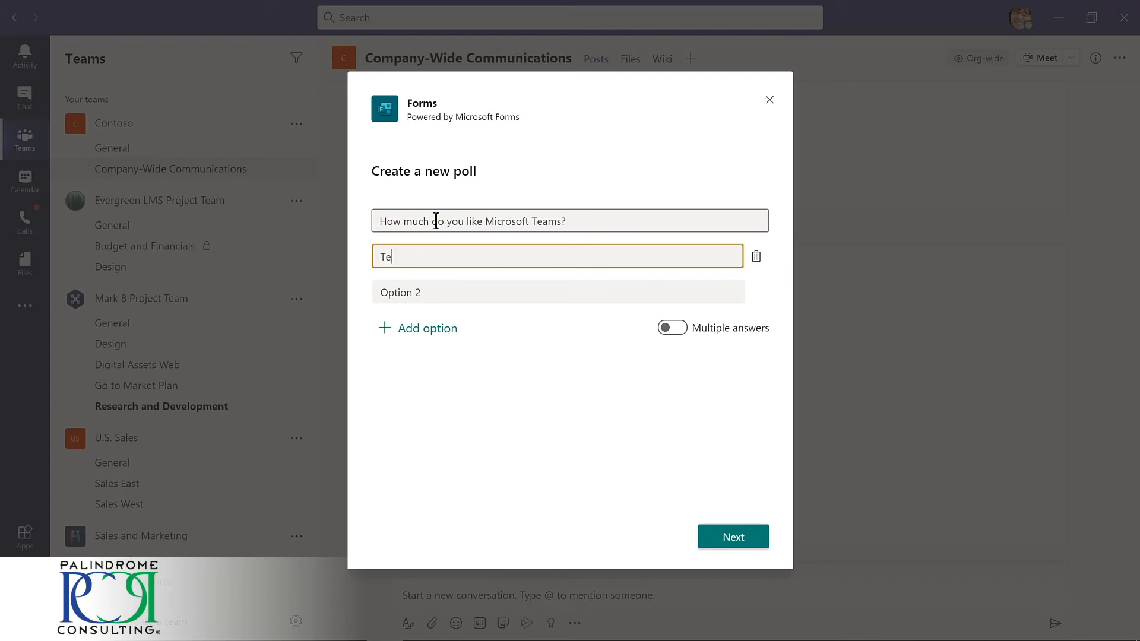
pyautogui.press('Tab')
pyautogui.press('Tab')
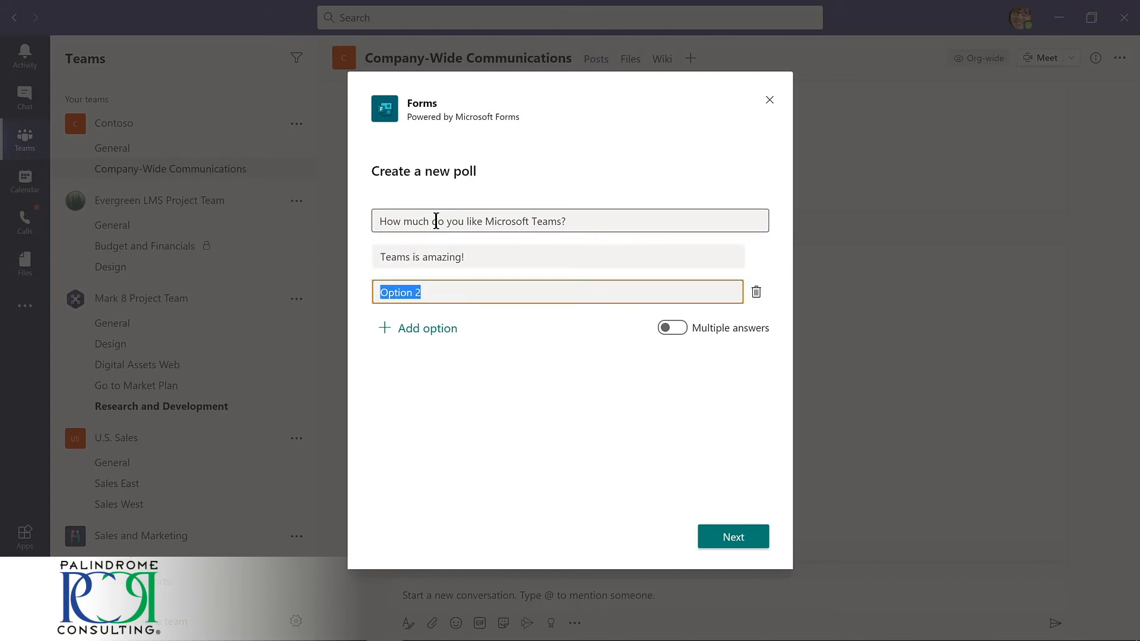
pyautogui.write('Such a big time saver!')
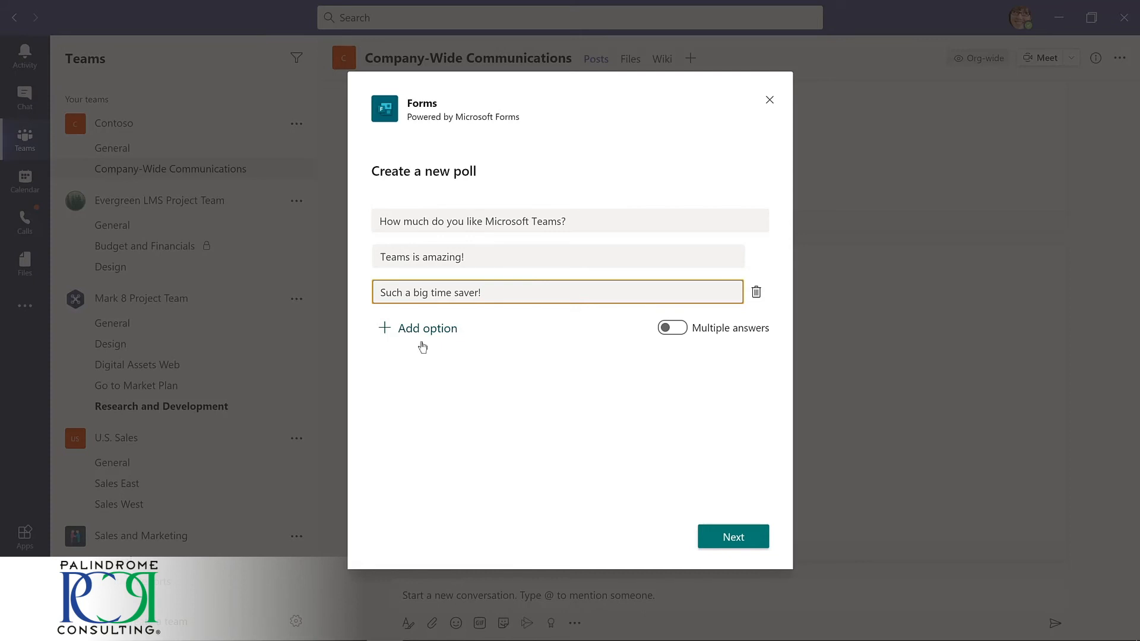
pyautogui.click(701, 528)
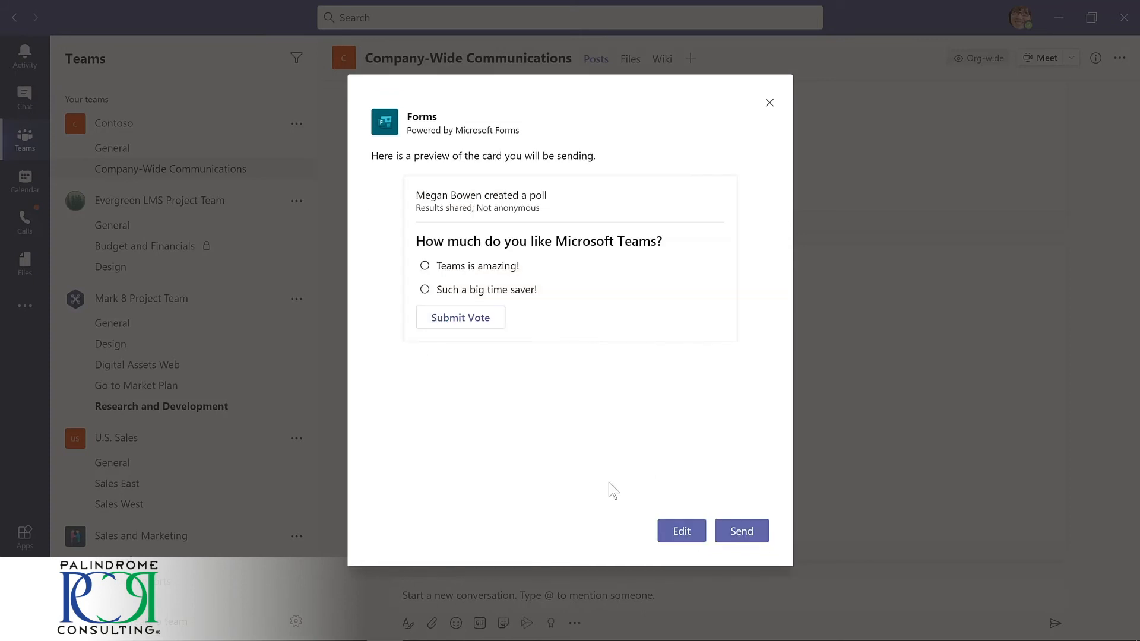
pyautogui.click(742, 534)
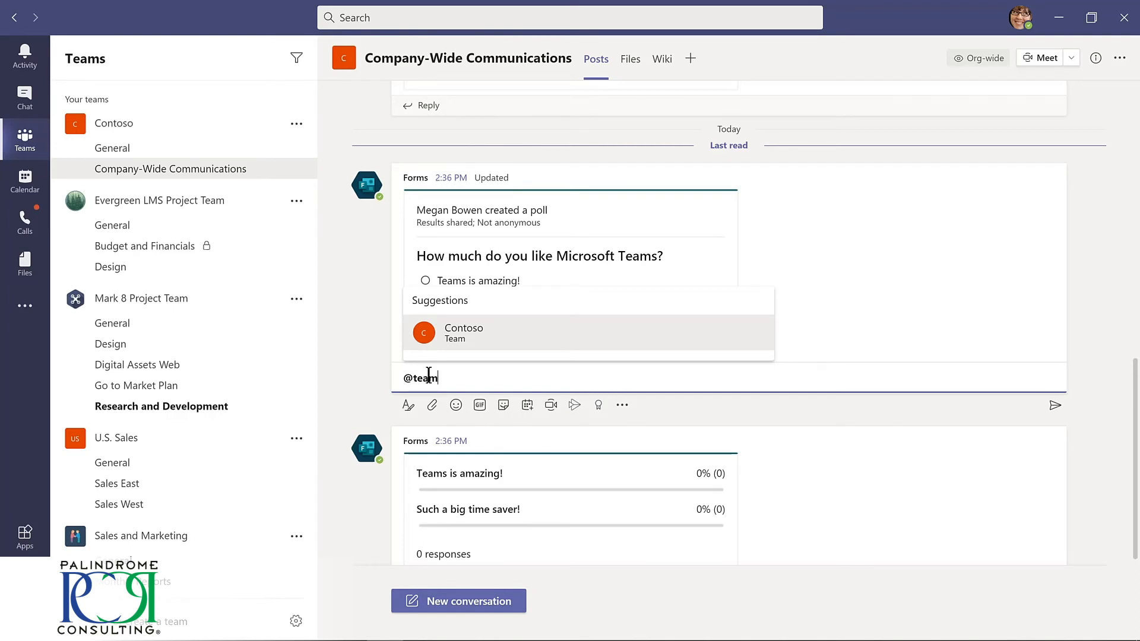
# - Reply to the Microsoft Teams poll, mentioning the Contoso team, with "Please complete this poll by Friday!"
pyautogui.press('Return')
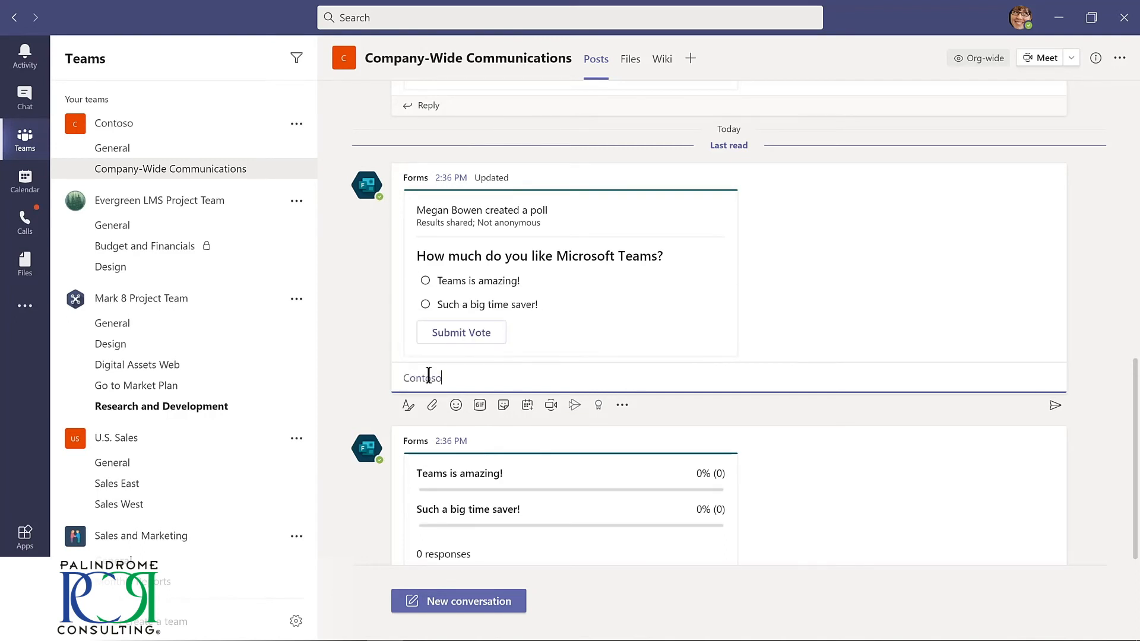
pyautogui.write('Please complete this poll by Friday!')
pyautogui.press('Return')
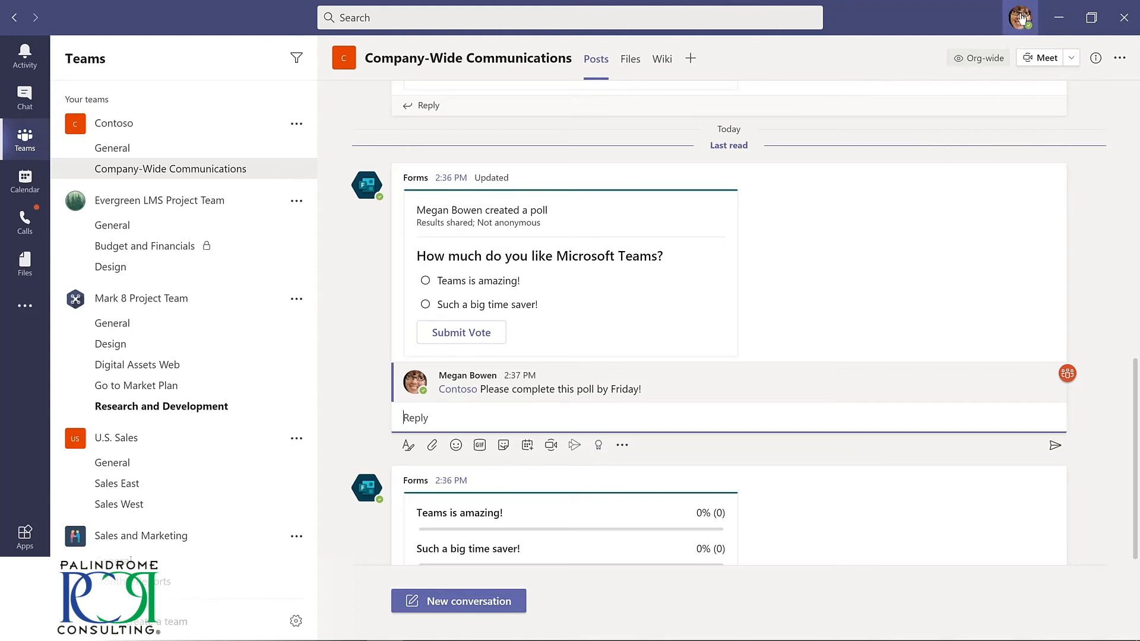
# - Change the Teams theme to Dark in the application settings and close the settings
pyautogui.click(1021, 20)
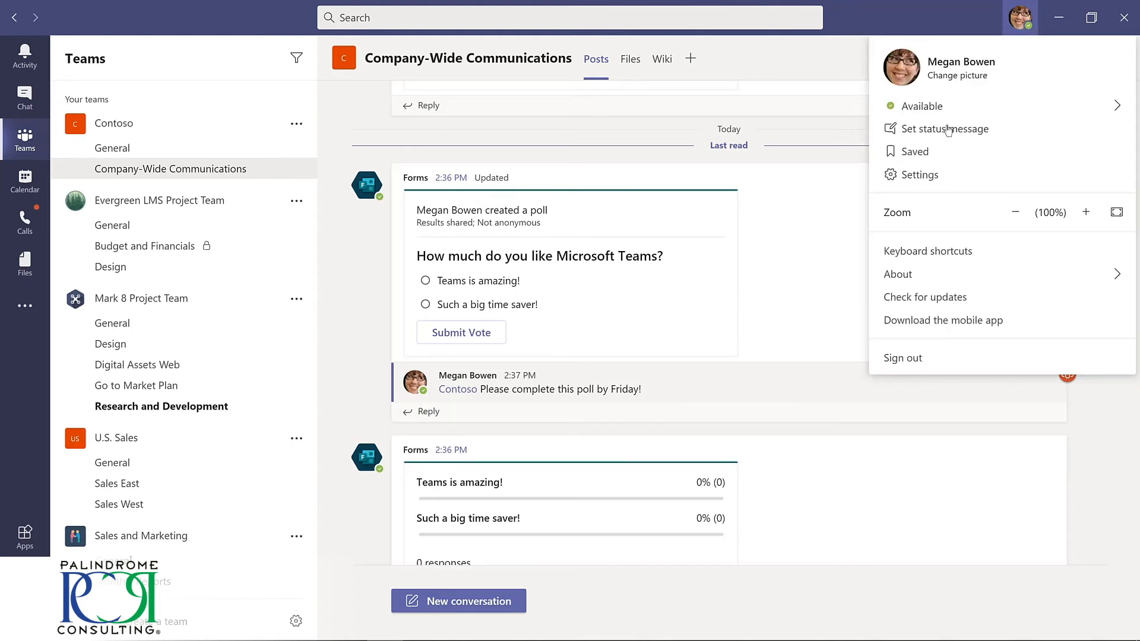
pyautogui.click(920, 175)
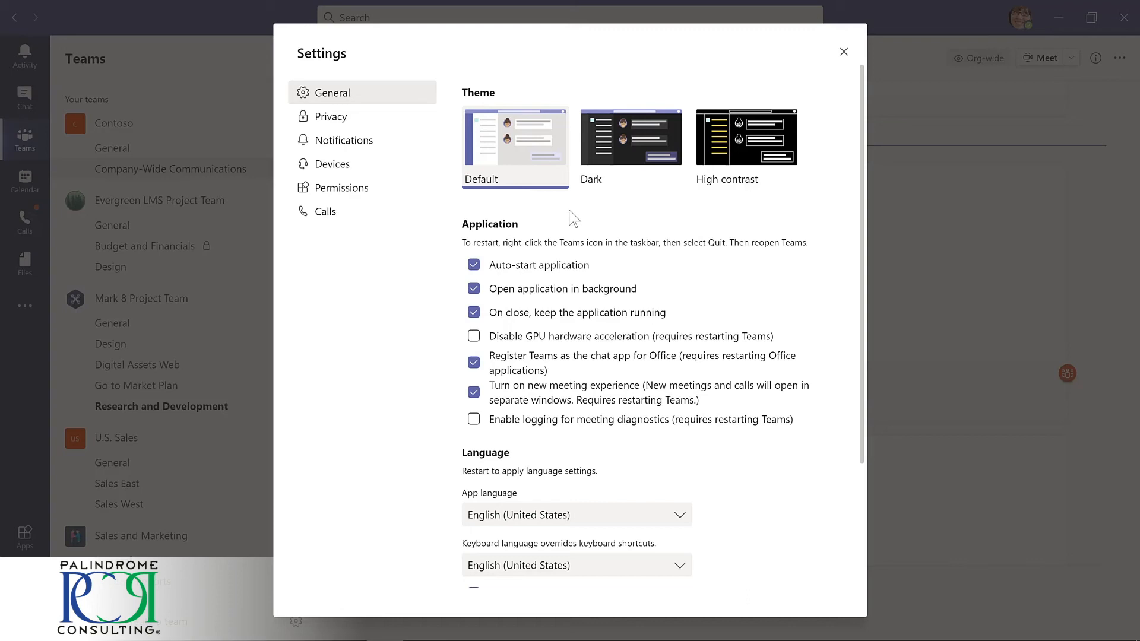
pyautogui.click(634, 138)
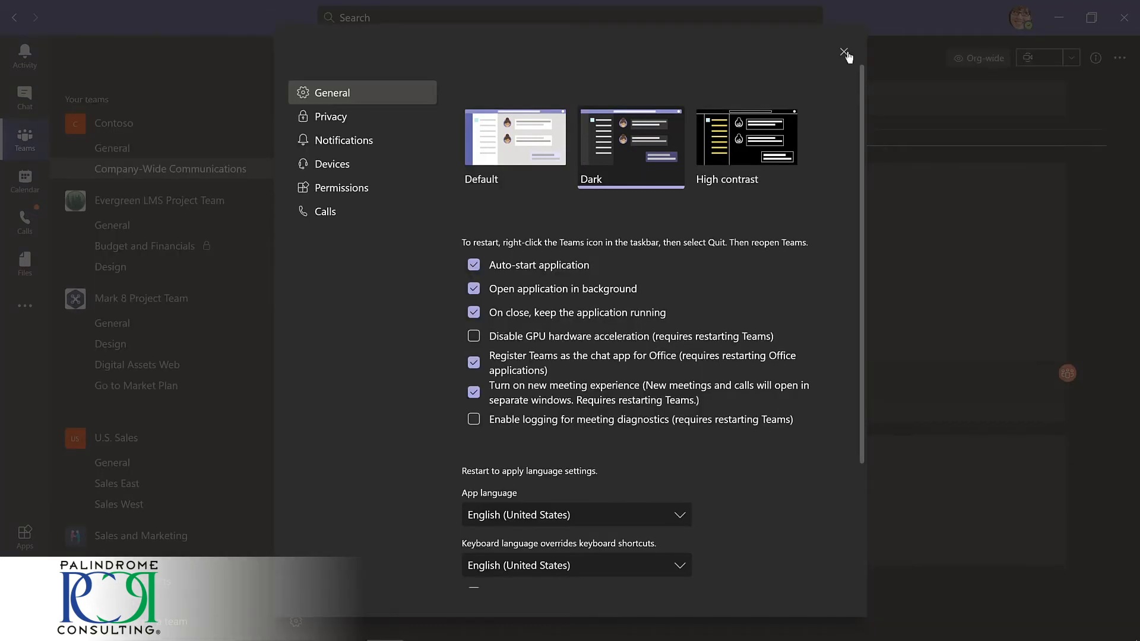
pyautogui.click(844, 52)
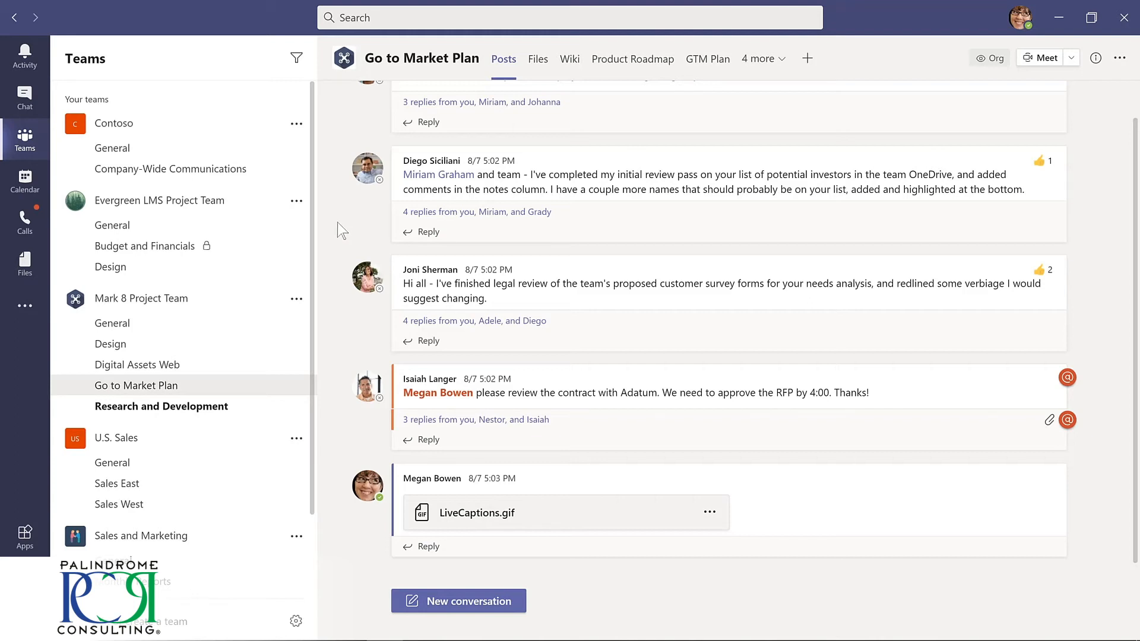
# - Save the potential investors review message and the customer survey forms legal review message in the Go to Market Plan channel
pyautogui.moveTo(816, 174)
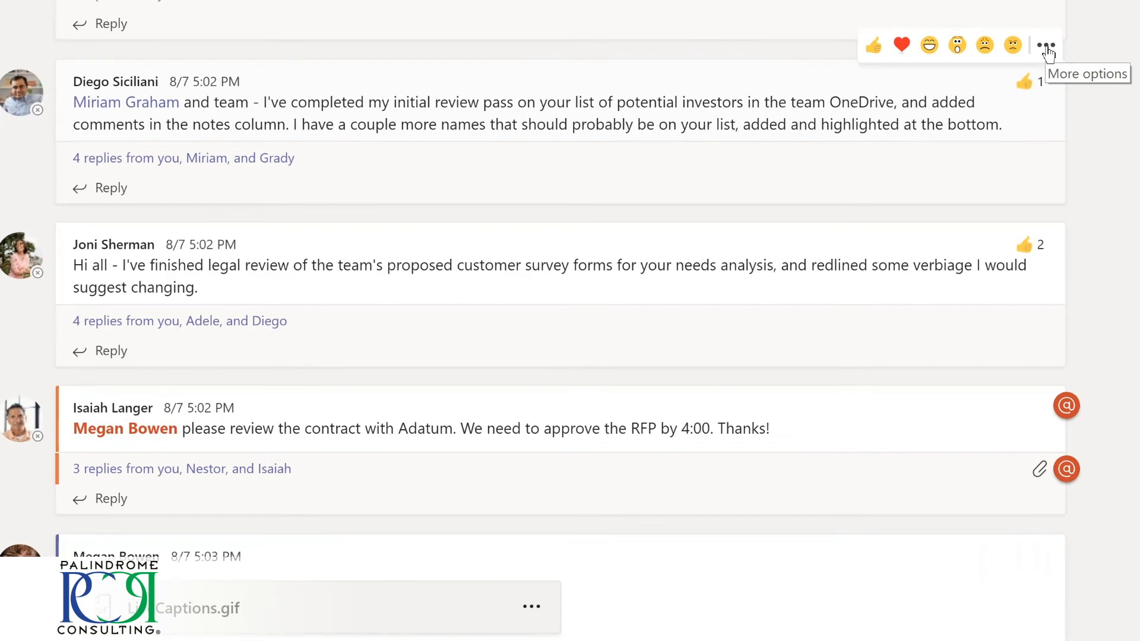
pyautogui.click(1053, 138)
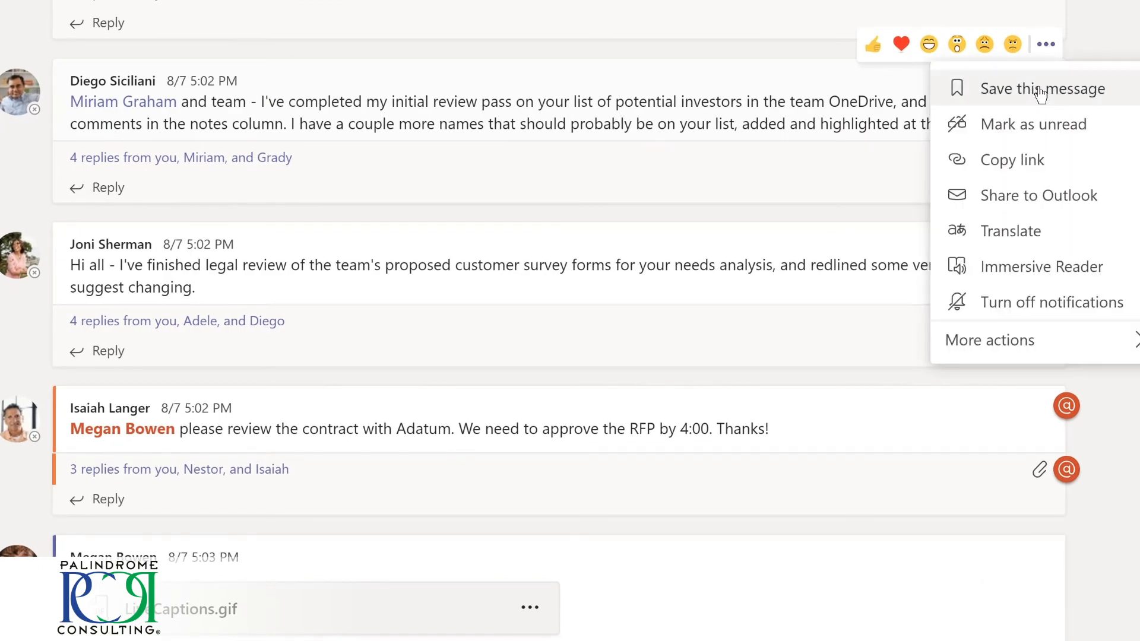
pyautogui.click(1040, 93)
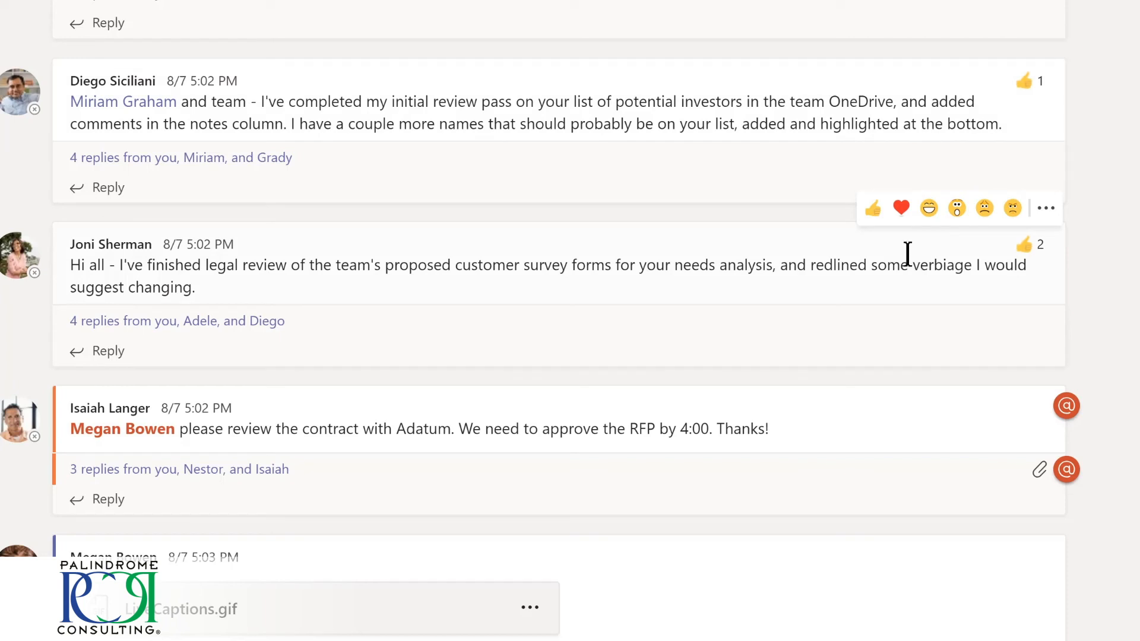
pyautogui.click(1046, 212)
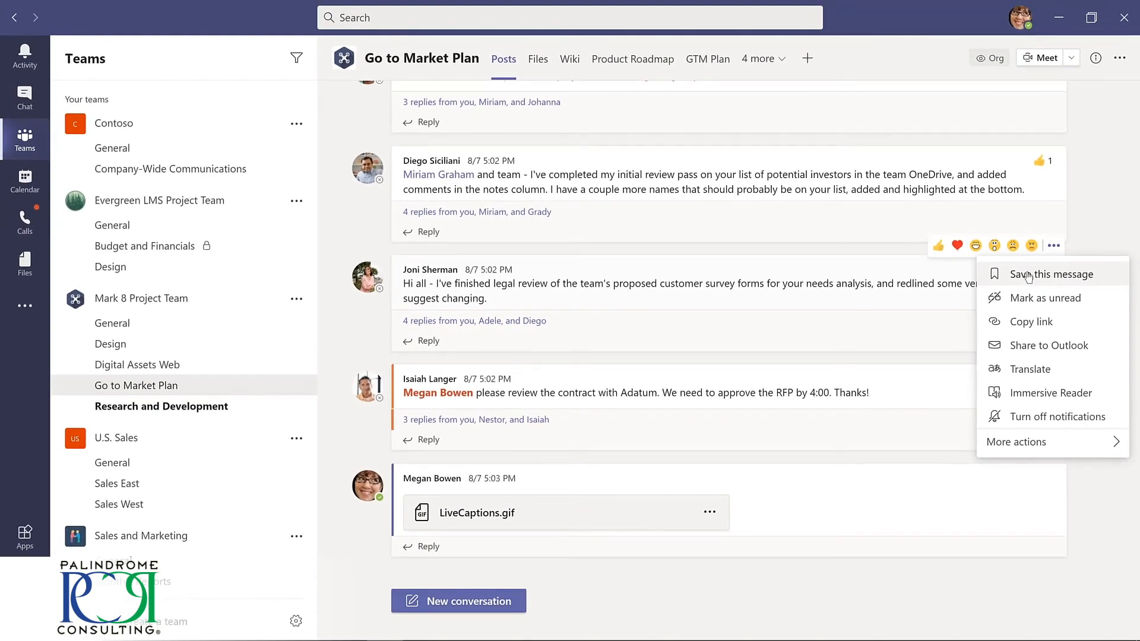
pyautogui.click(1028, 275)
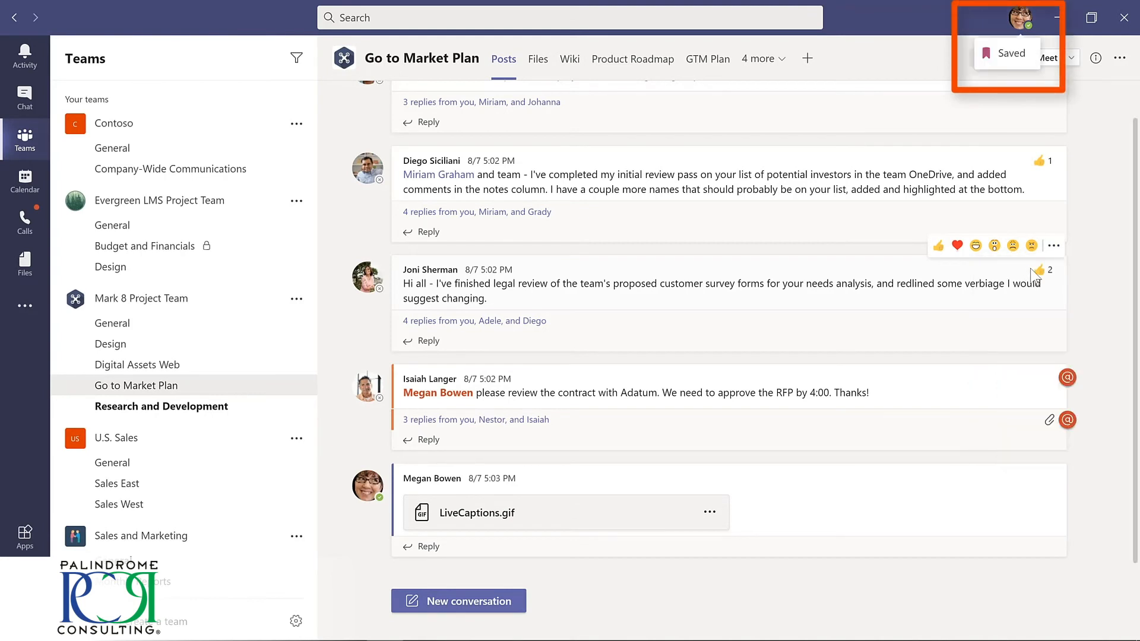
# - Open the saved messages list, view the potential investors review message, and unsave it
pyautogui.moveTo(1032, 273)
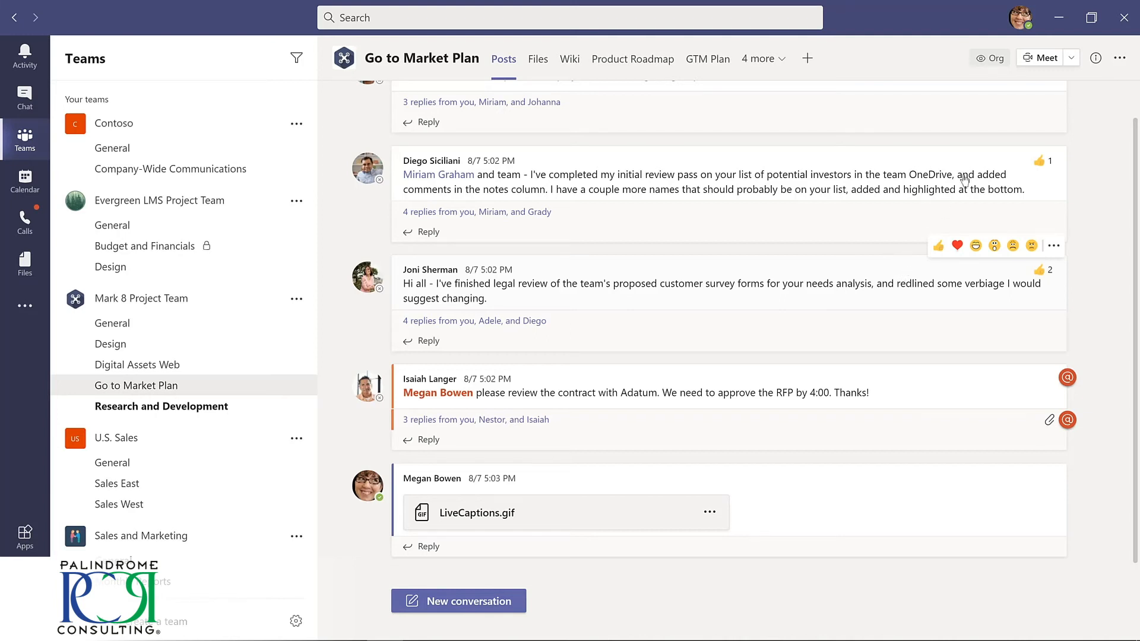
pyautogui.click(1022, 19)
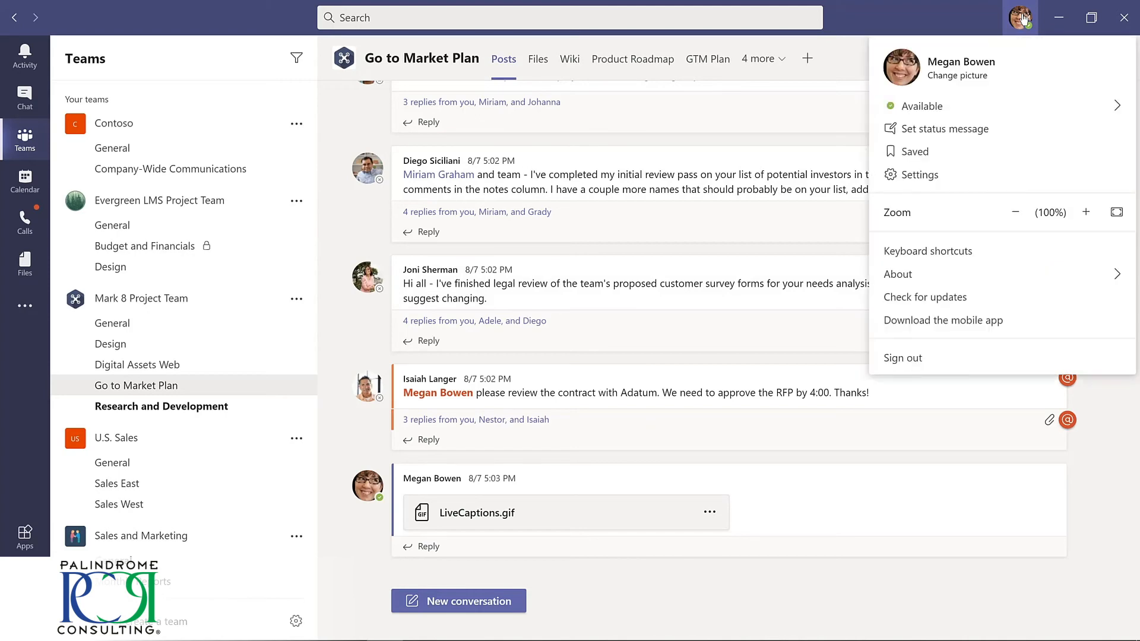
pyautogui.click(914, 152)
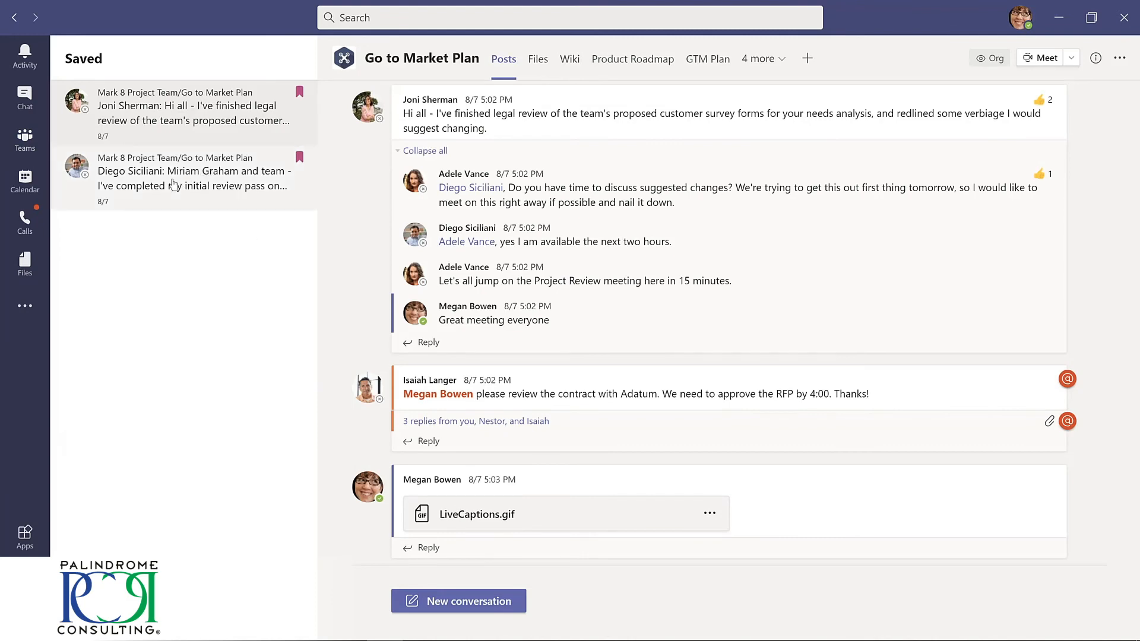
pyautogui.click(173, 183)
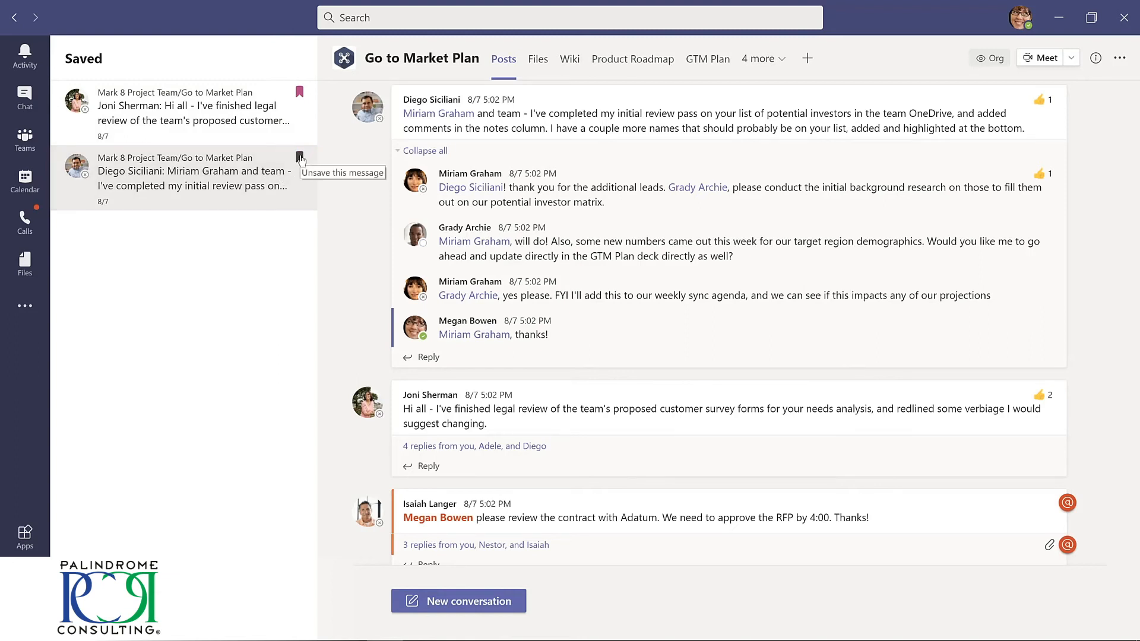
pyautogui.click(299, 157)
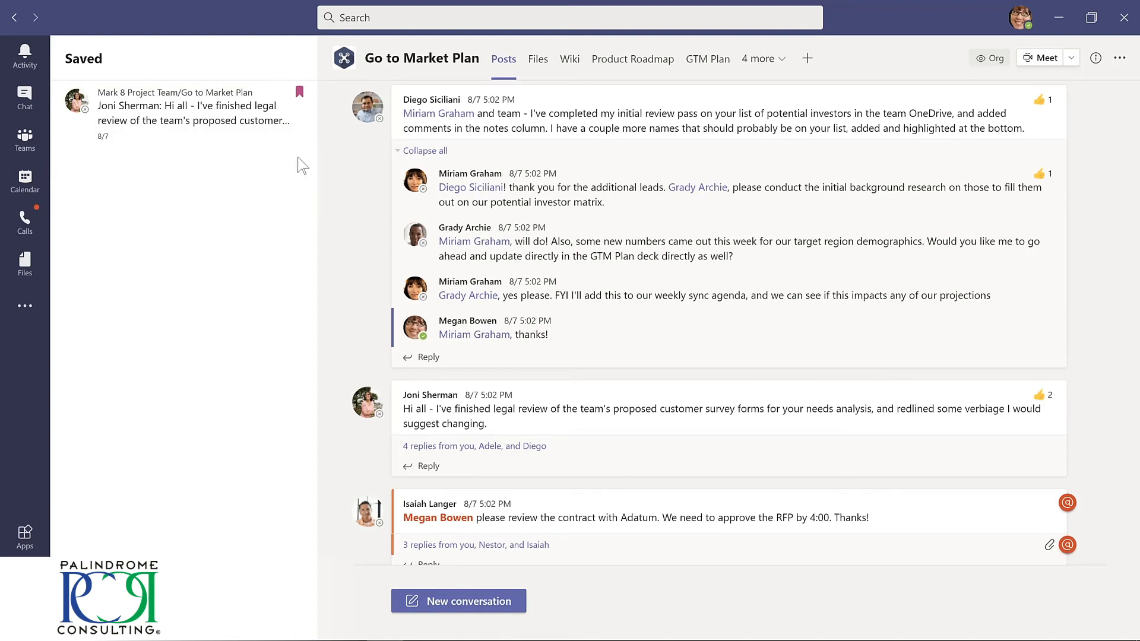
# - From the Evergreen LMS Design channel, open the saved messages with the /saved command and unsave the potential investors review message
pyautogui.click(122, 269)
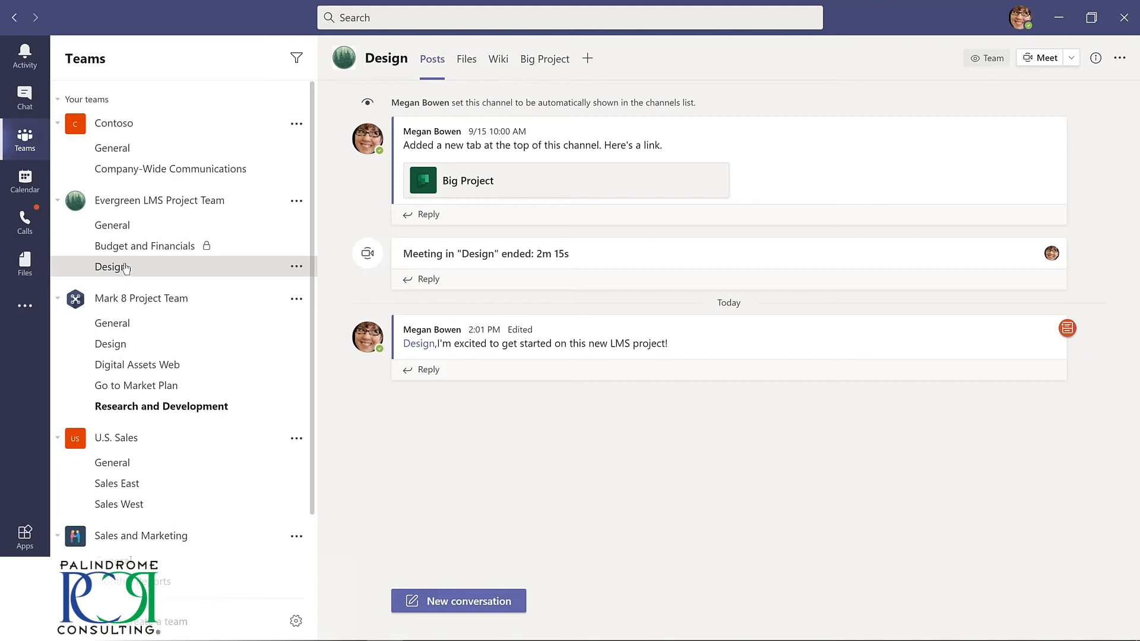
pyautogui.click(400, 17)
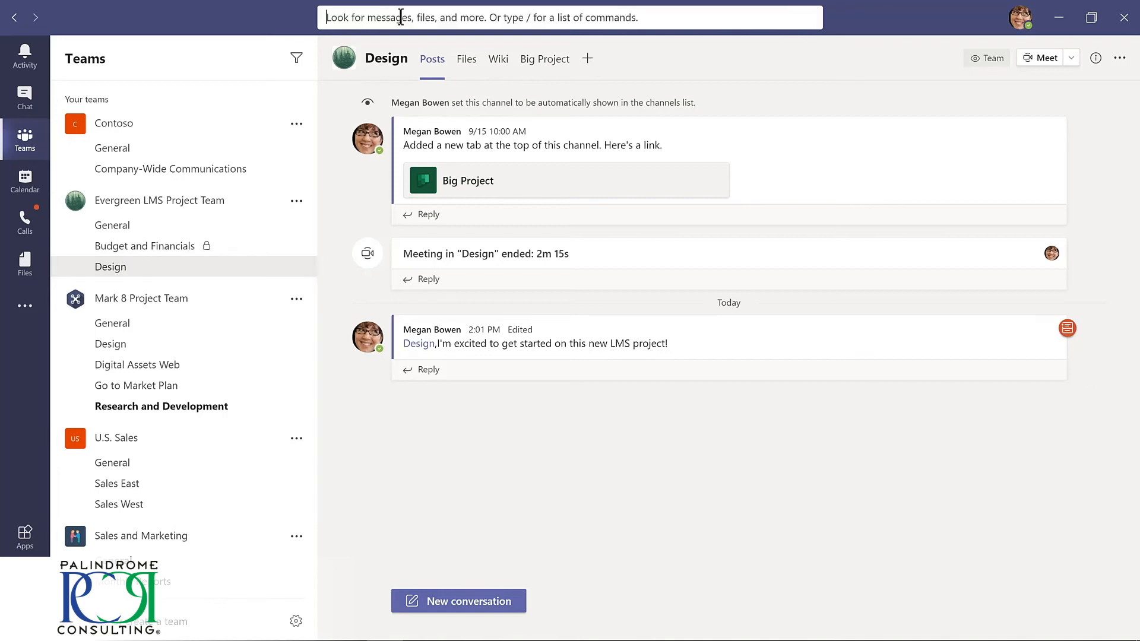
pyautogui.write('/saved')
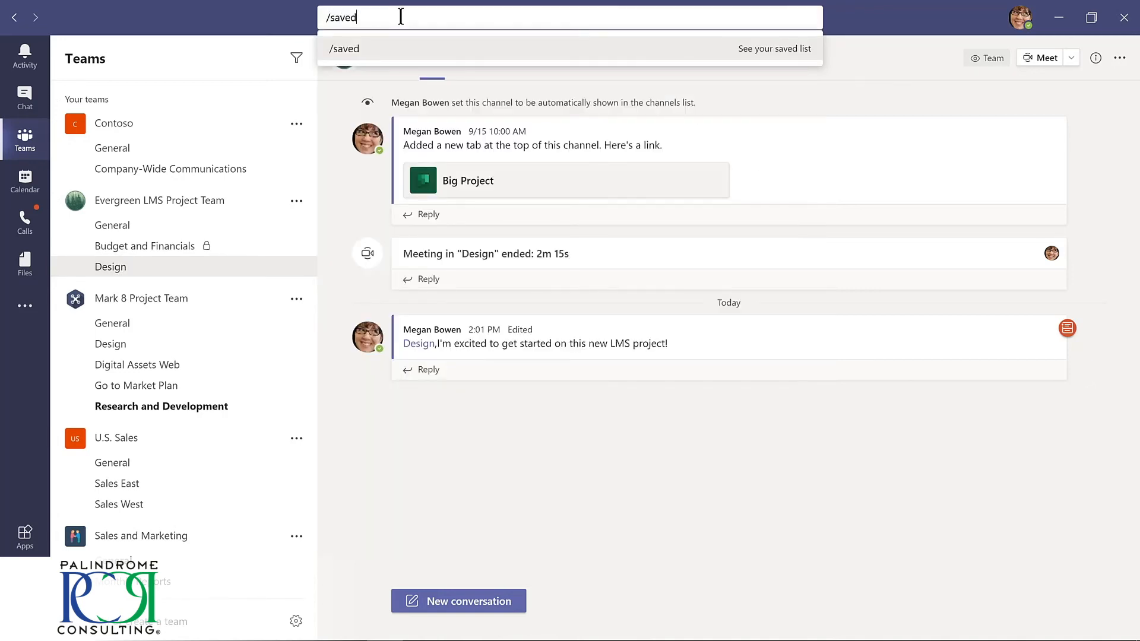
pyautogui.press('Return')
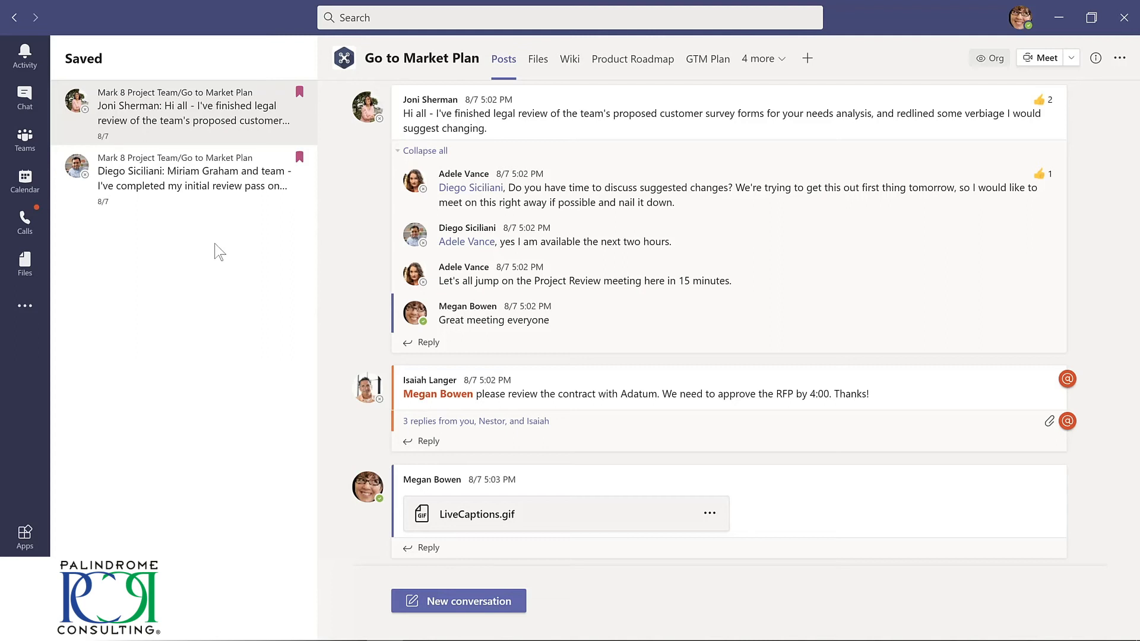
pyautogui.click(299, 158)
# - Save the Adatum contract review message in the Go to Market Plan channel and unsave the same message
pyautogui.click(29, 145)
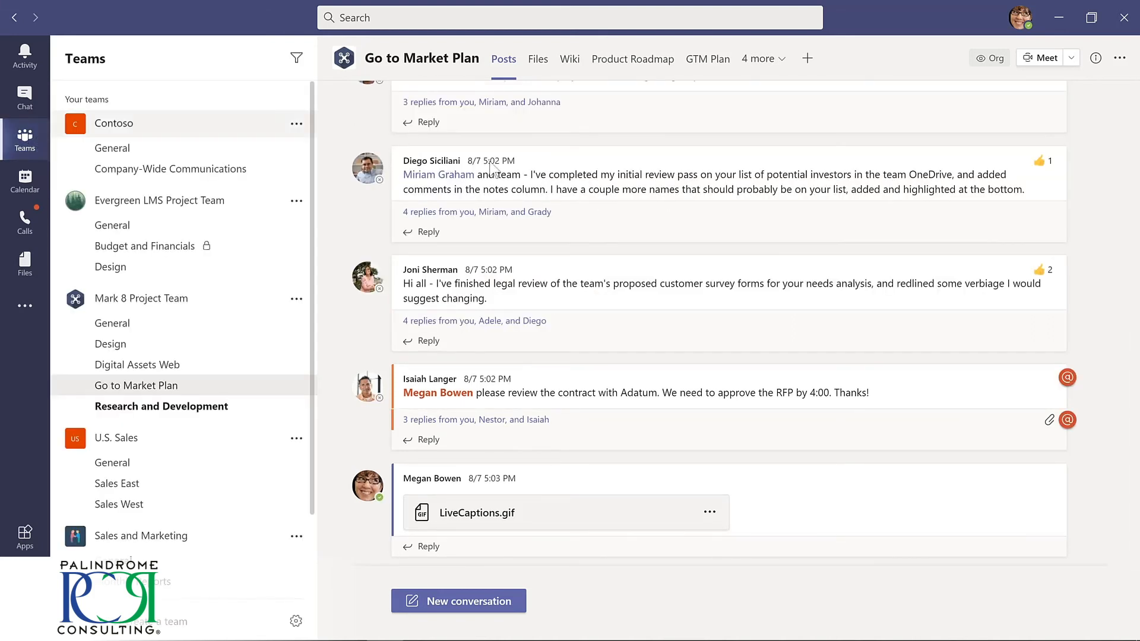
pyautogui.moveTo(979, 397)
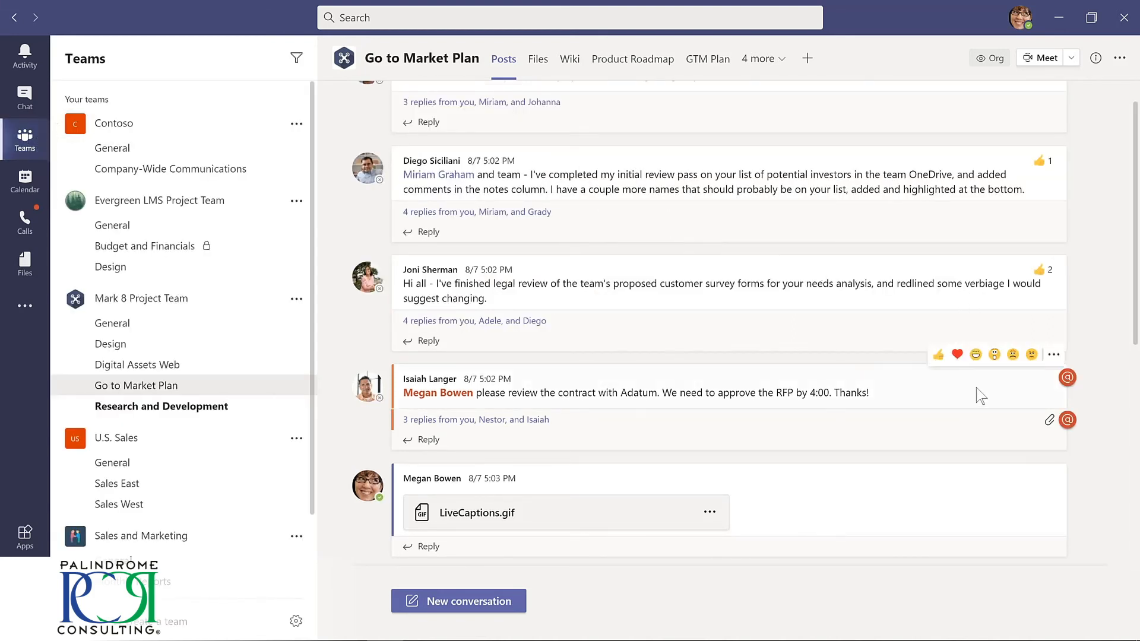
pyautogui.click(1053, 355)
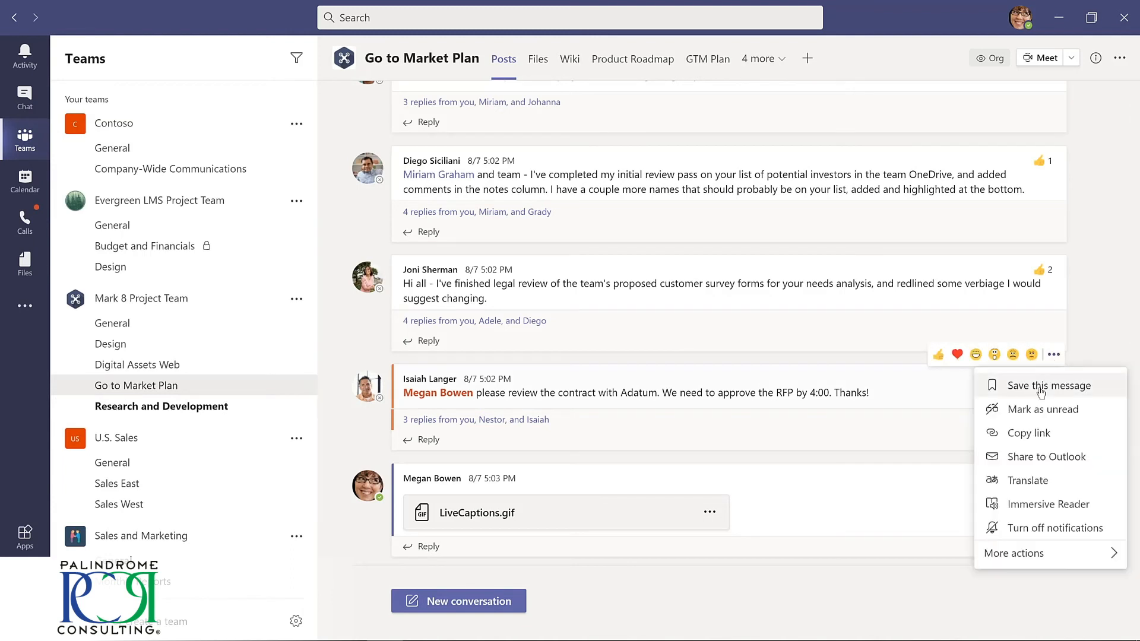
pyautogui.click(1040, 386)
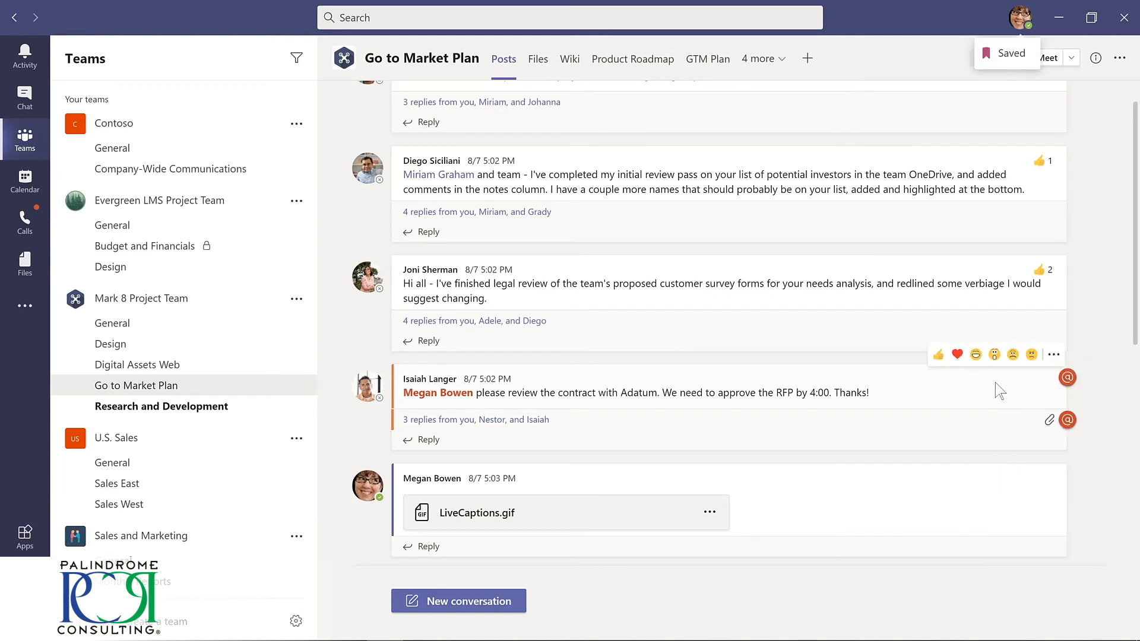
pyautogui.click(1054, 355)
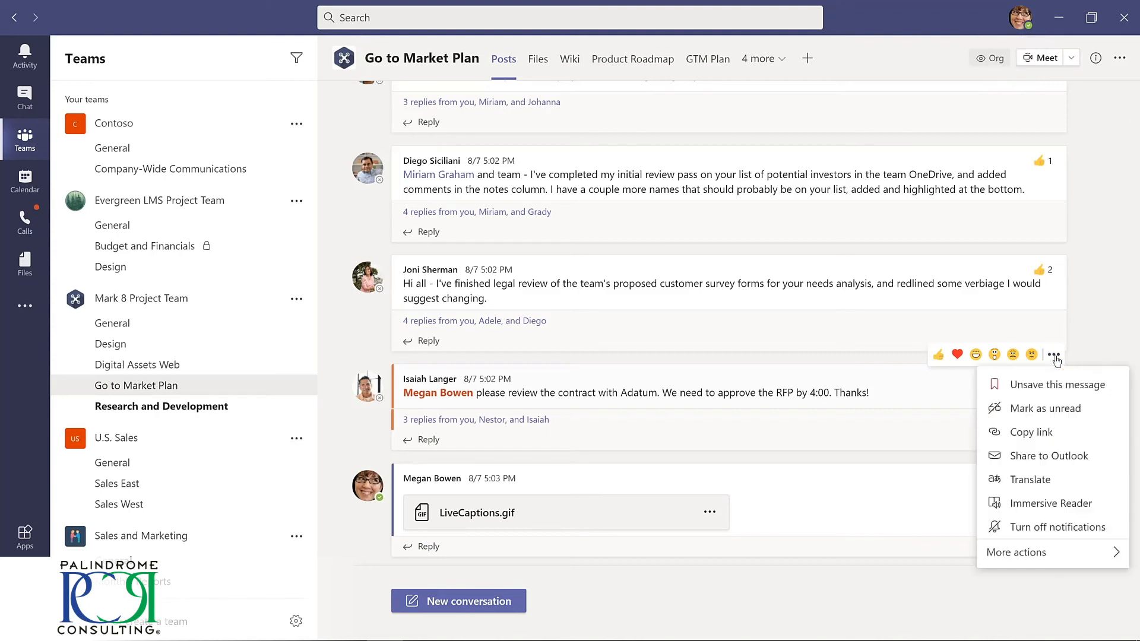
pyautogui.click(1040, 386)
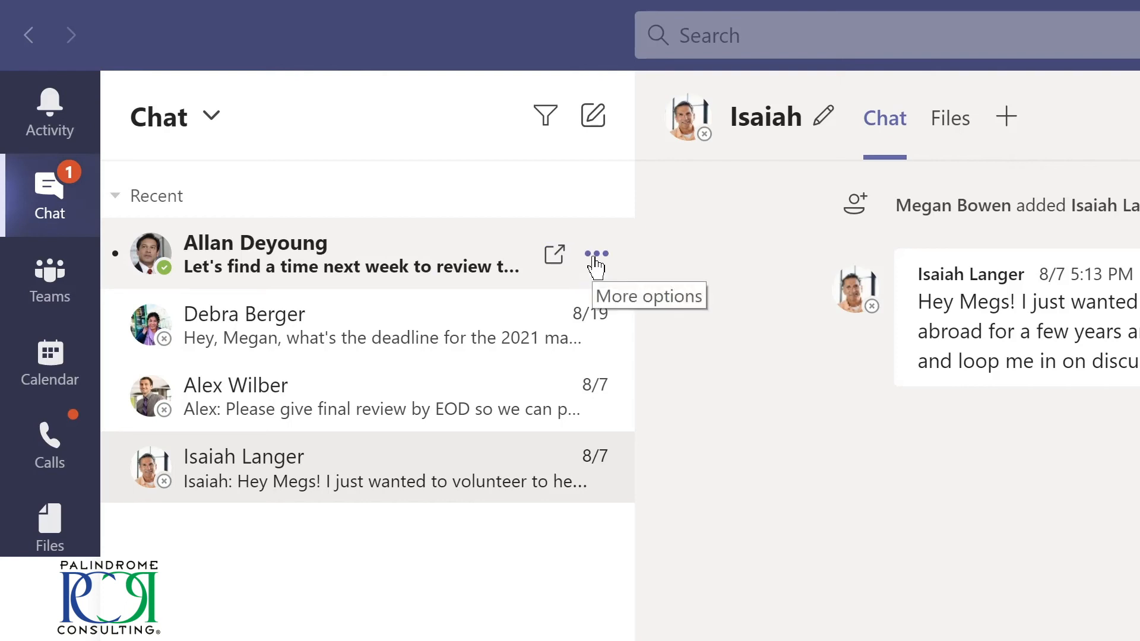
# - Pin the unread chat about finding a time next week
pyautogui.click(596, 267)
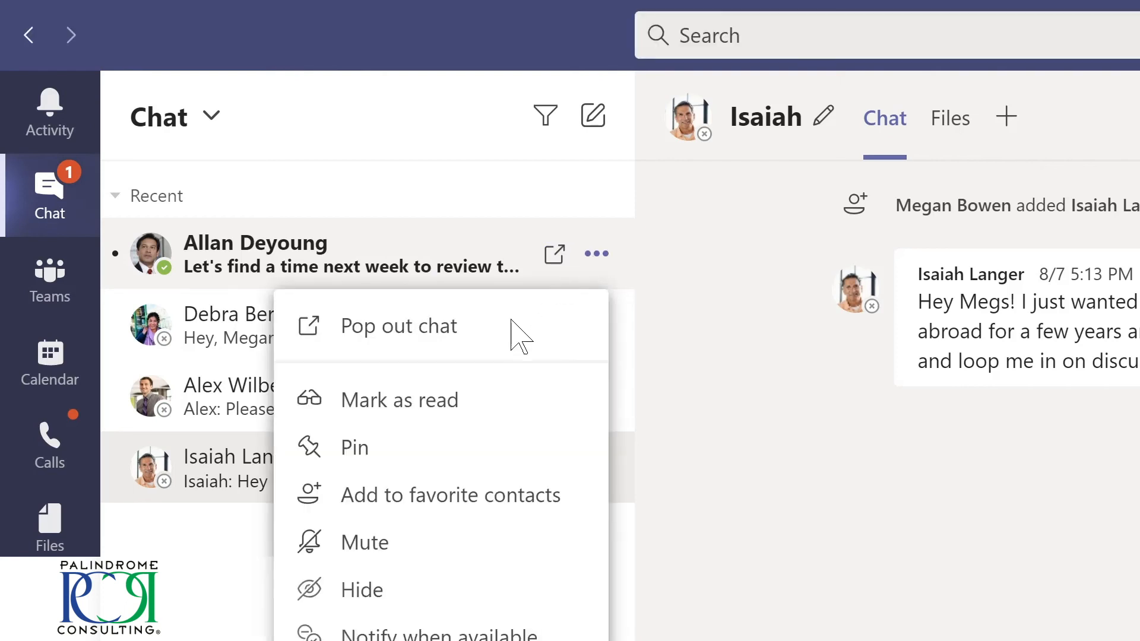
pyautogui.click(356, 457)
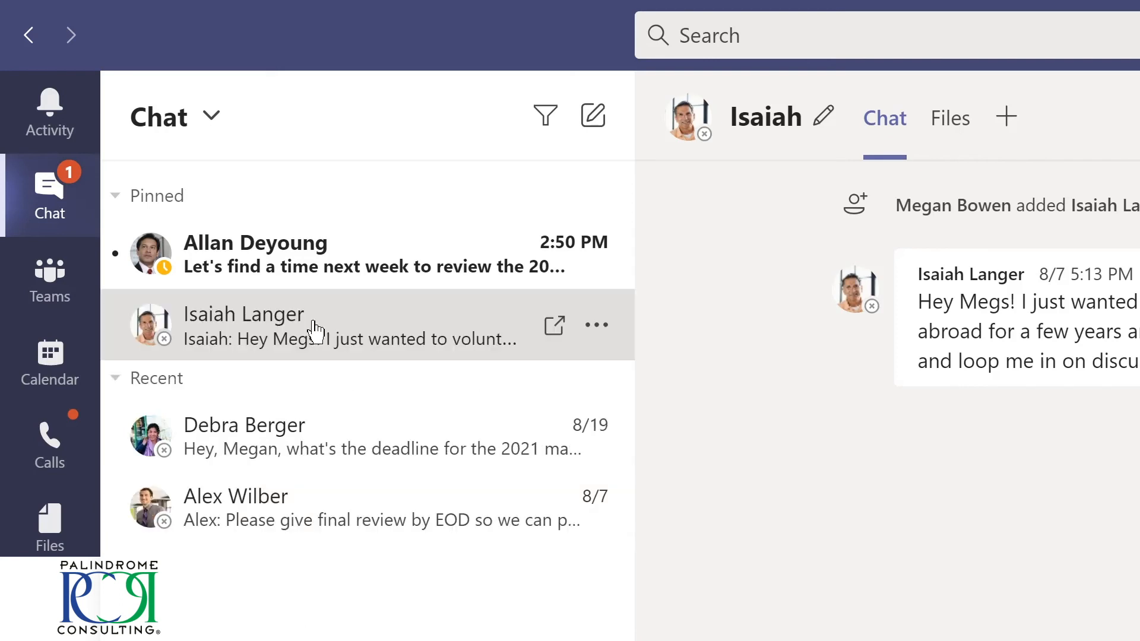
# - Move the pinned chat about volunteering to the top of the pinned chats and unpin it
pyautogui.moveTo(315, 330); pyautogui.dragTo(315, 240)
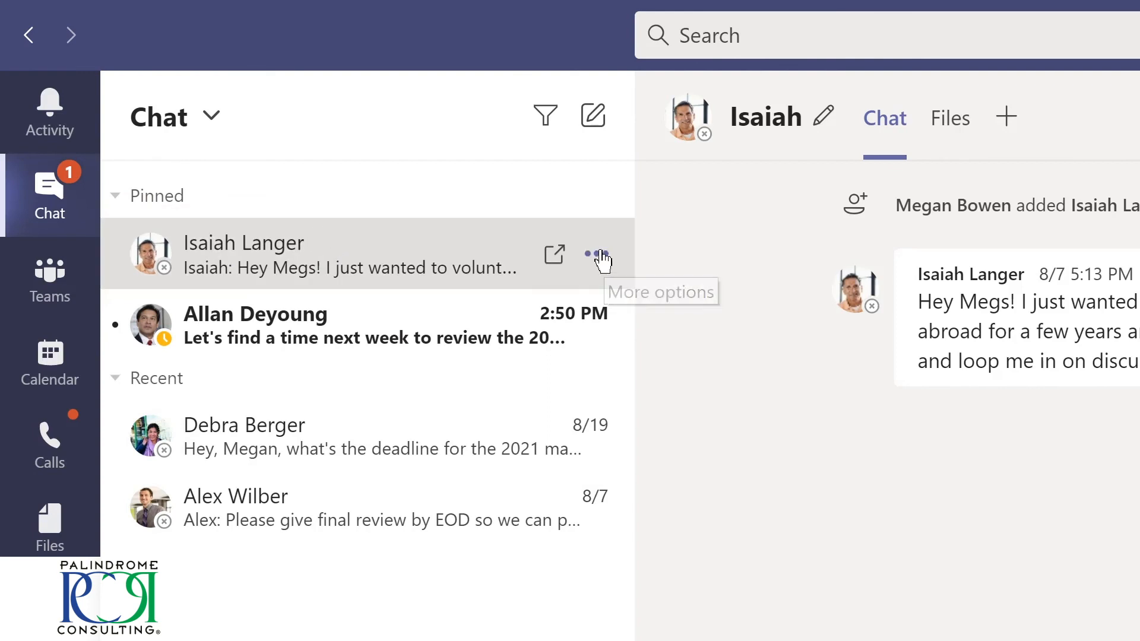
pyautogui.click(601, 260)
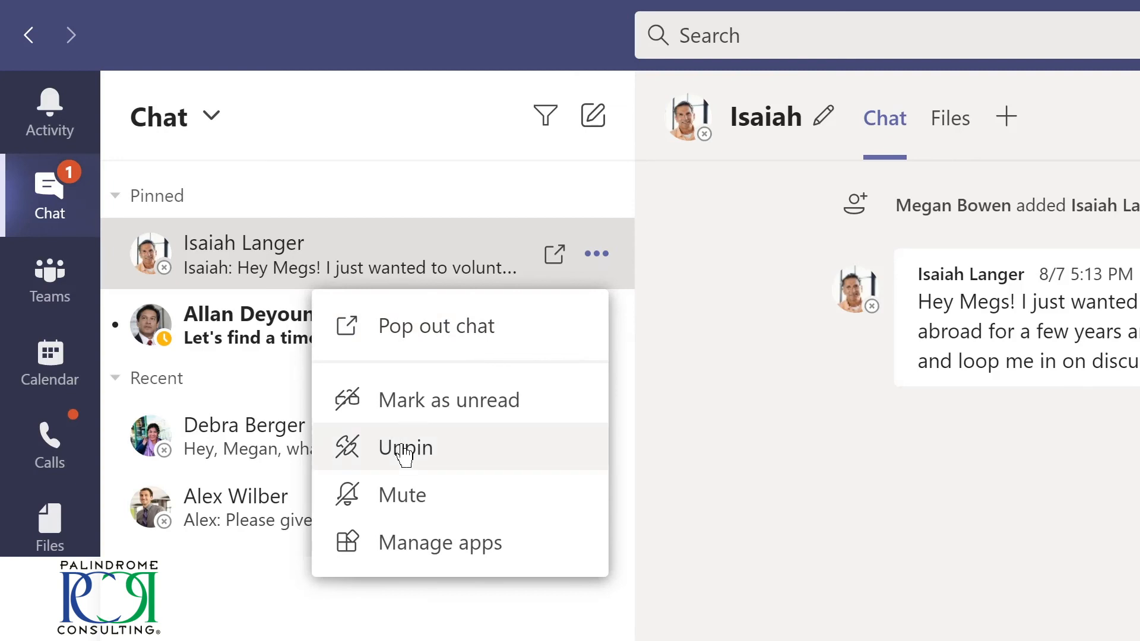
pyautogui.click(408, 453)
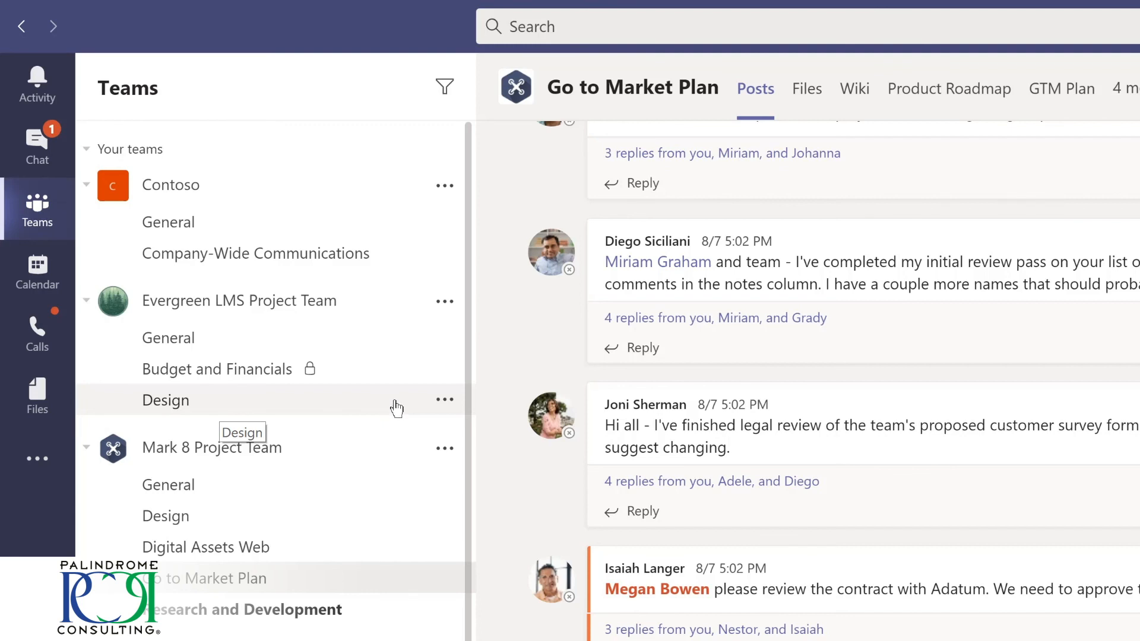
# - Pin the Design channel of the Evergreen LMS Project Team
pyautogui.click(444, 400)
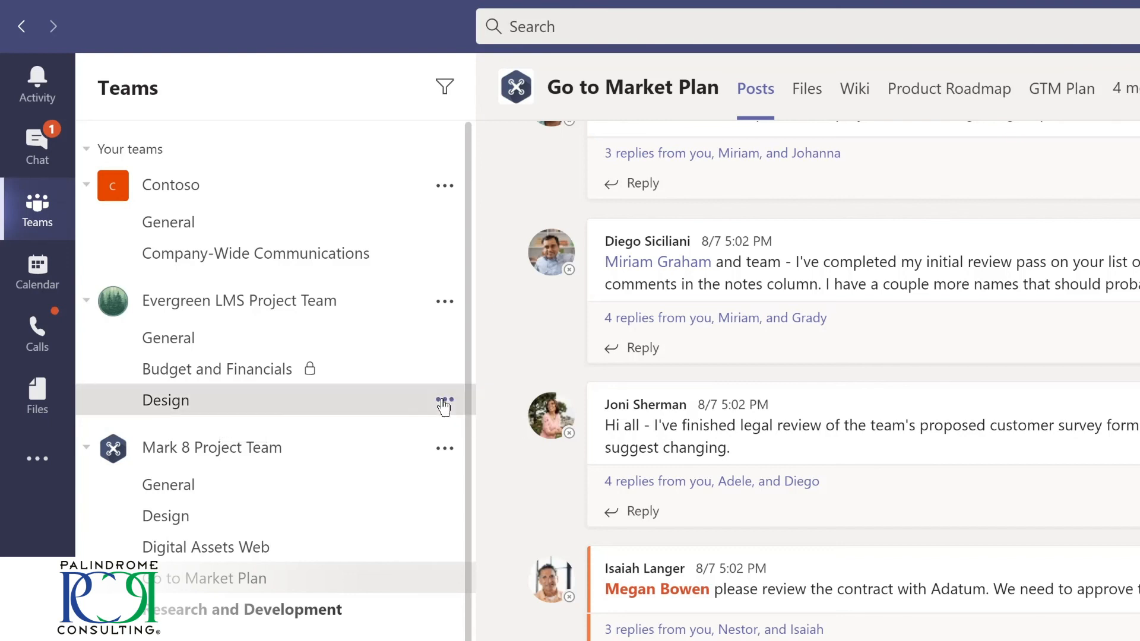
pyautogui.click(444, 400)
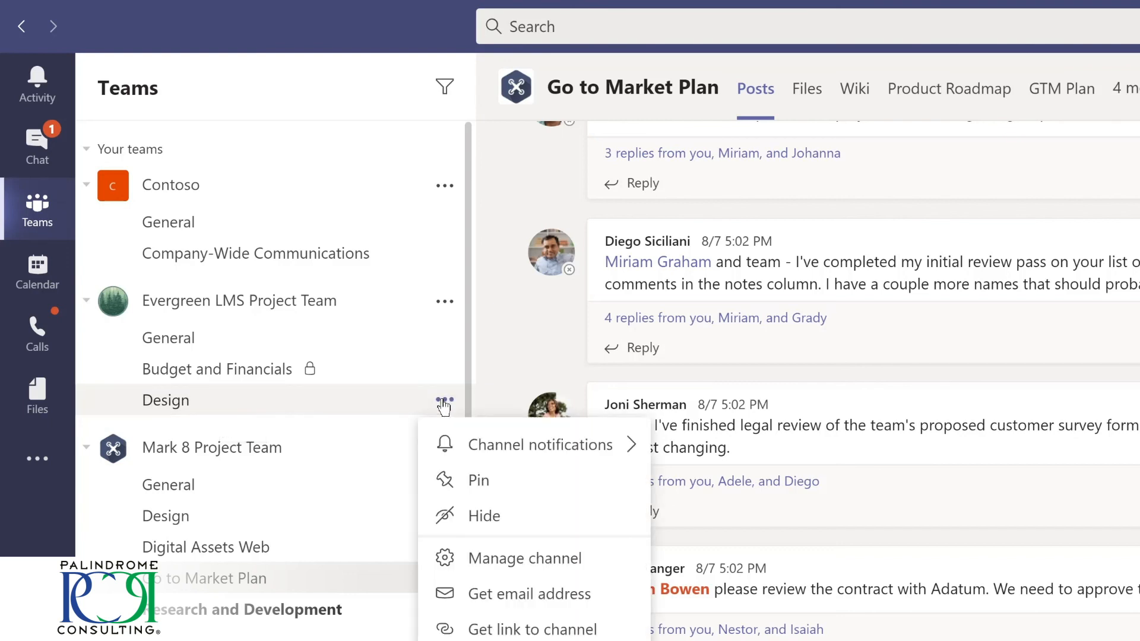
pyautogui.click(475, 484)
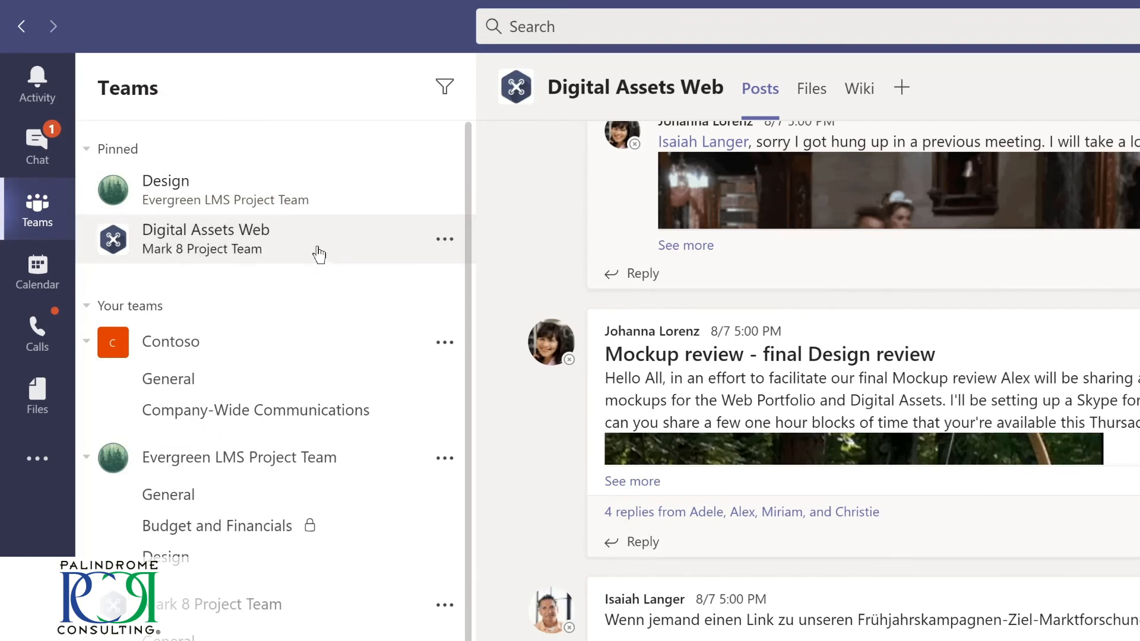
# - Move the Digital Assets Web channel above Design in the pinned channels and unpin it
pyautogui.moveTo(319, 254); pyautogui.dragTo(319, 176)
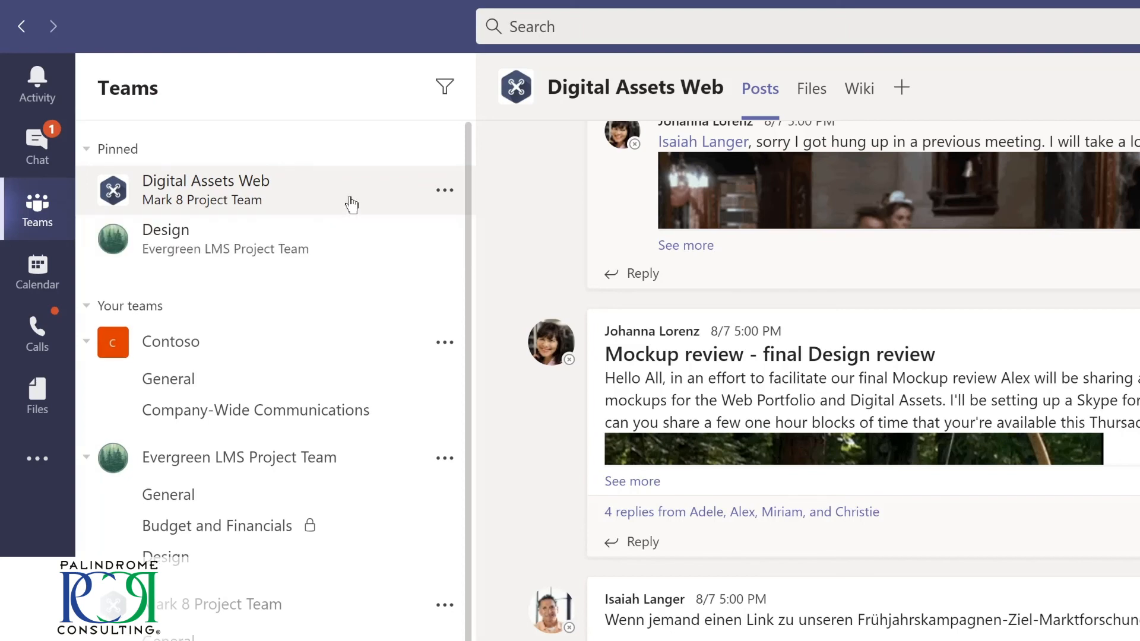
pyautogui.click(444, 191)
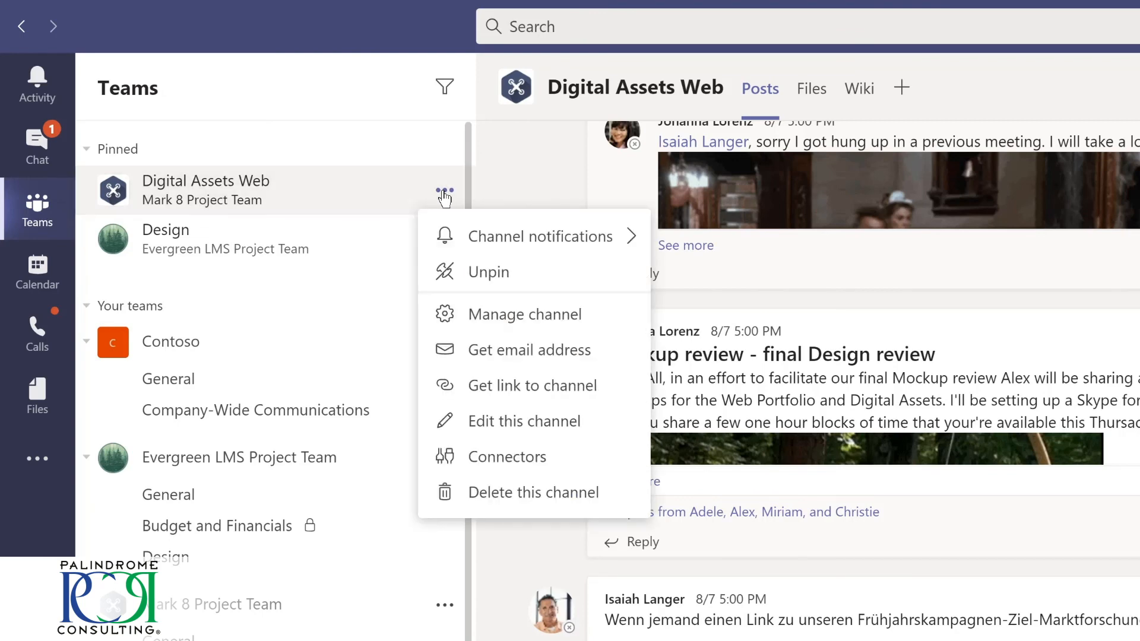
pyautogui.click(462, 271)
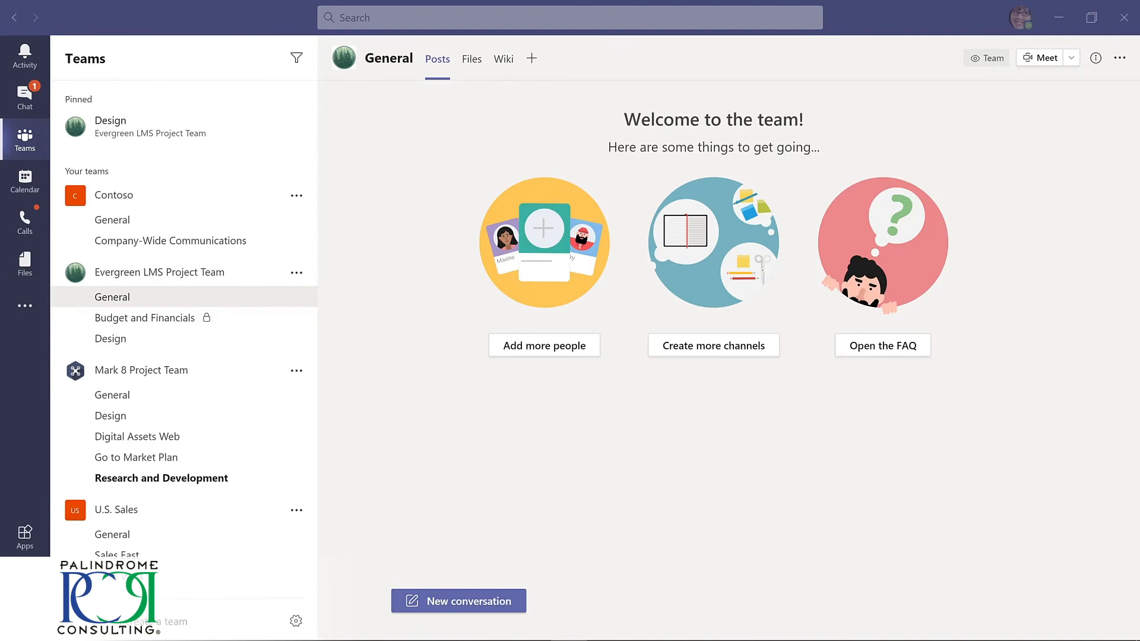
# - Start a formatted conversation in the Evergreen LMS Project Team's General channel with the subject "I'm excited to start planning our new LMS!"
pyautogui.click(448, 602)
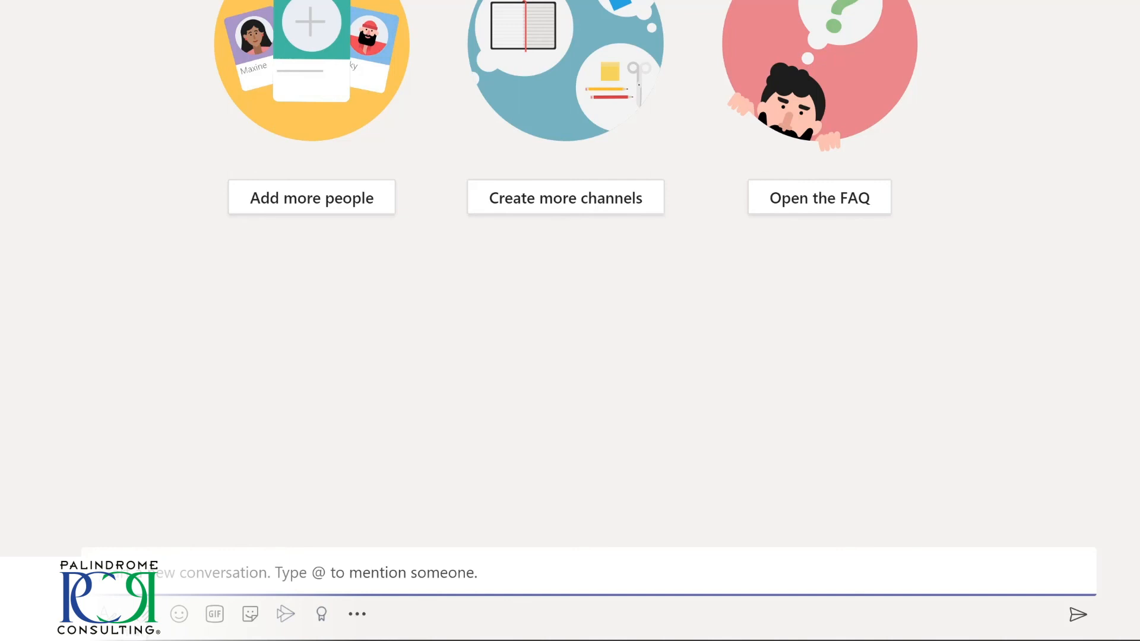
pyautogui.click(104, 613)
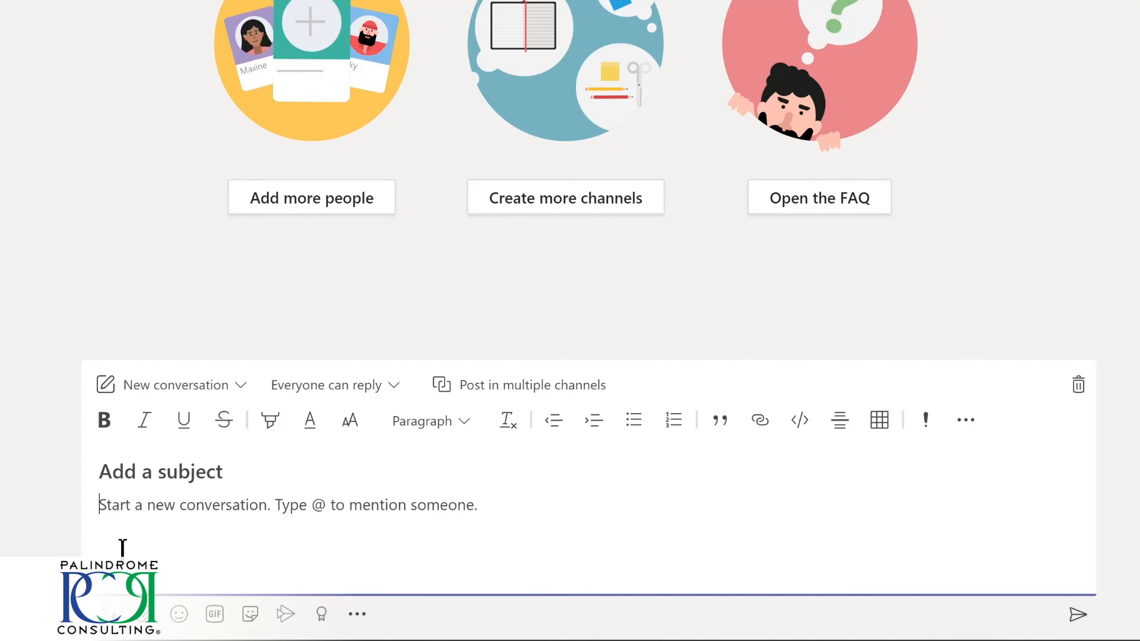
pyautogui.click(112, 471)
pyautogui.write("I'm ")
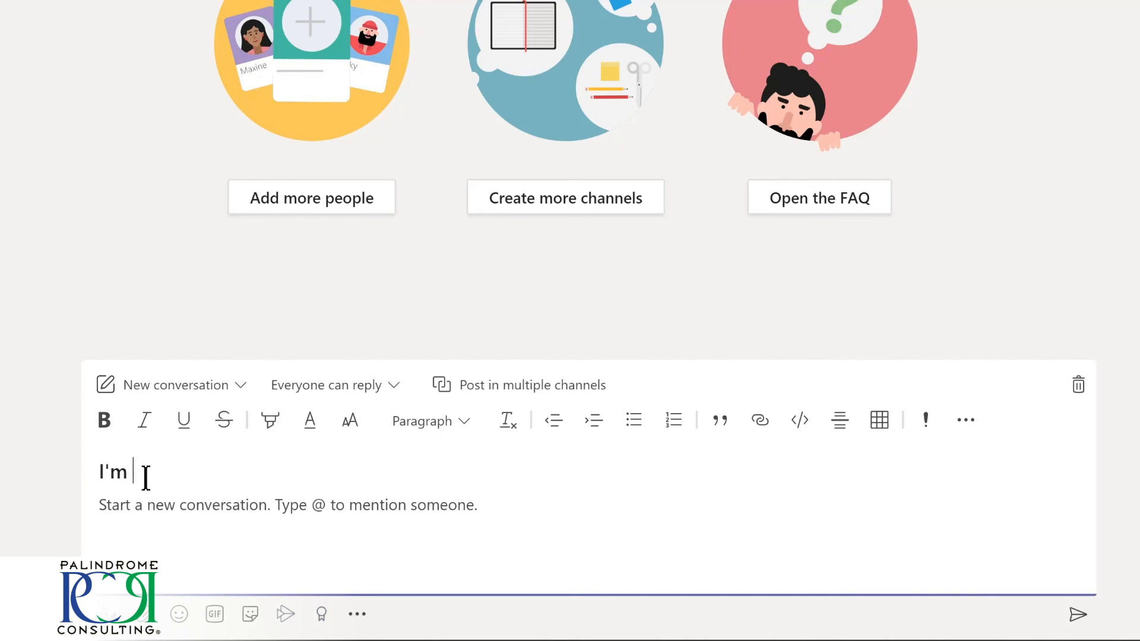
pyautogui.write('excited to start planning our new LMS!')
# - Write the message body "We'll be sharing details and actions in the Design channel", mentioning the Design channel
pyautogui.click(171, 511)
pyautogui.write('W')
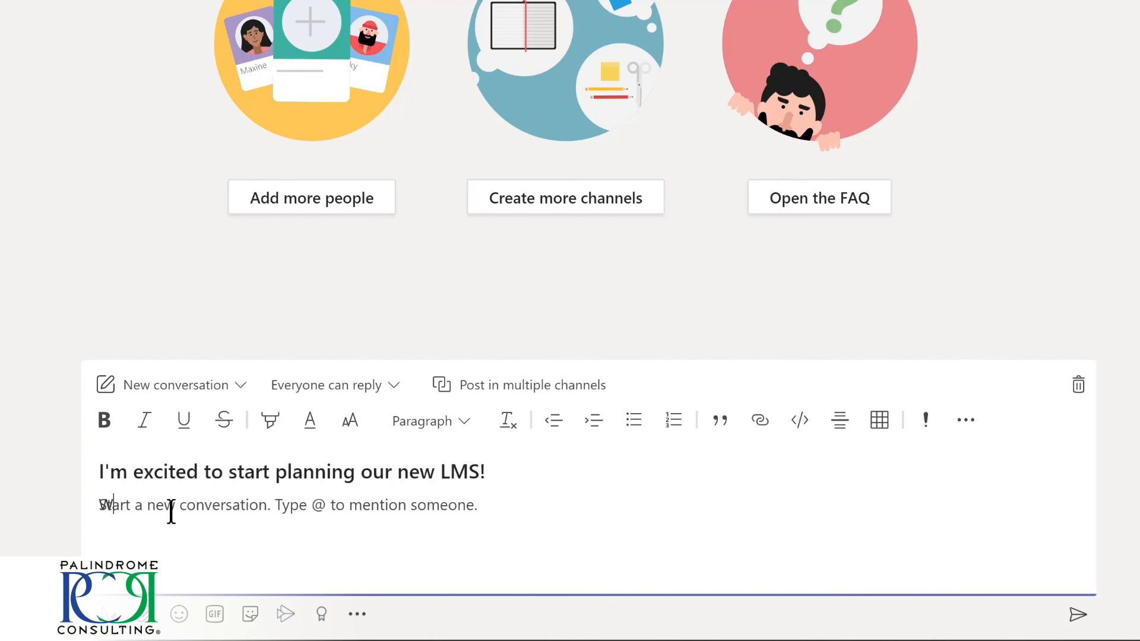
pyautogui.write("e'll be sharing details and actions in the @Design")
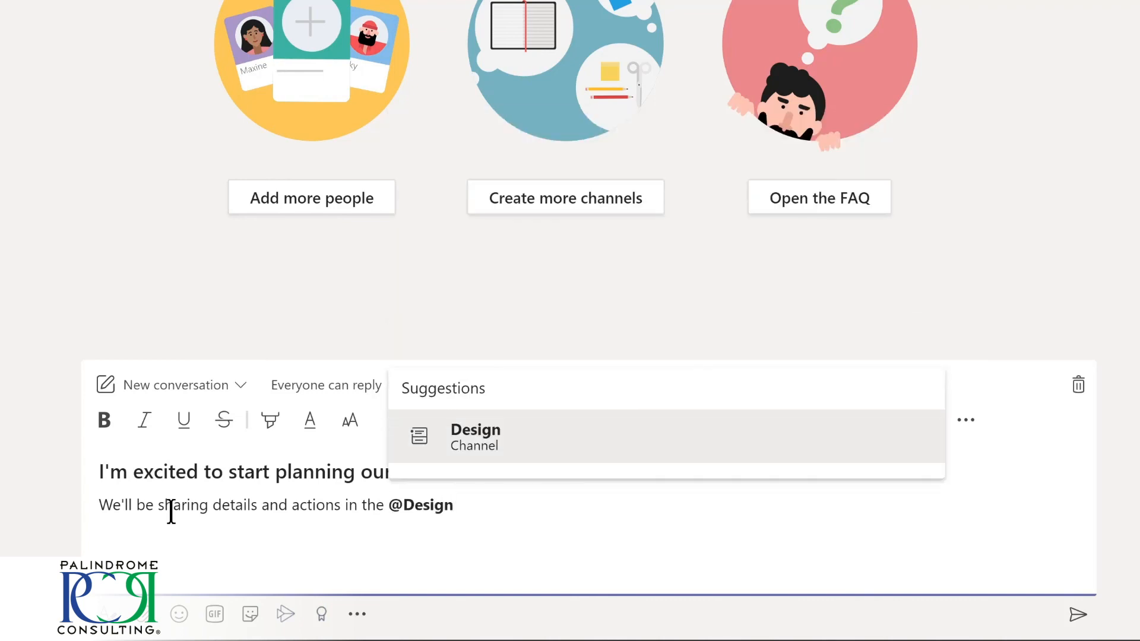
pyautogui.press('Return')
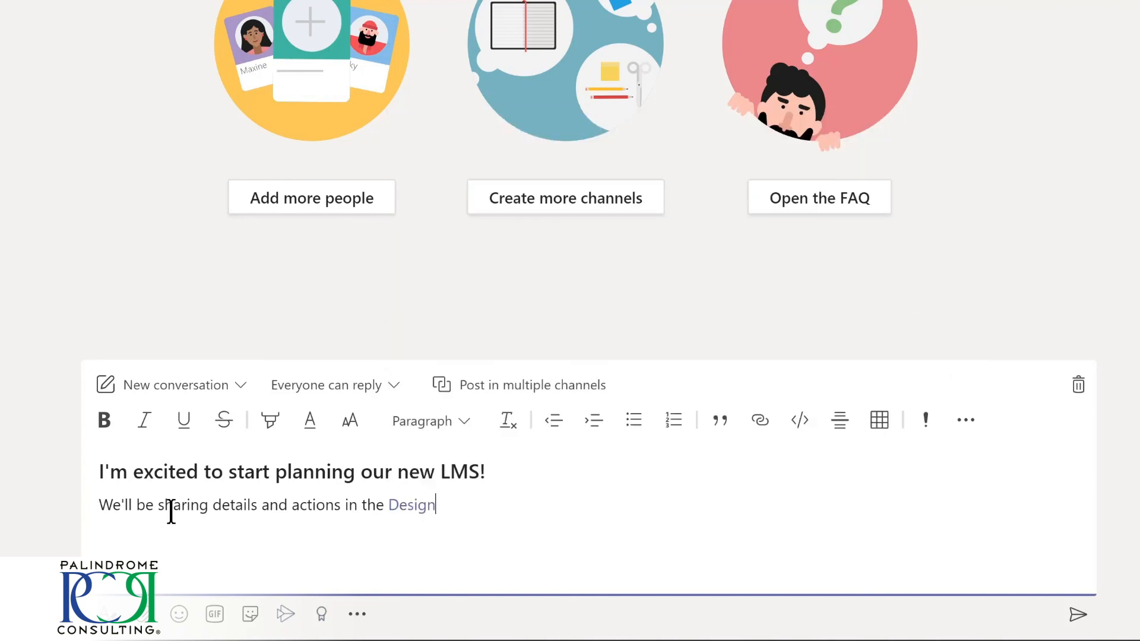
pyautogui.write('channel')
pyautogui.hotkey('ctrl', 'Home')
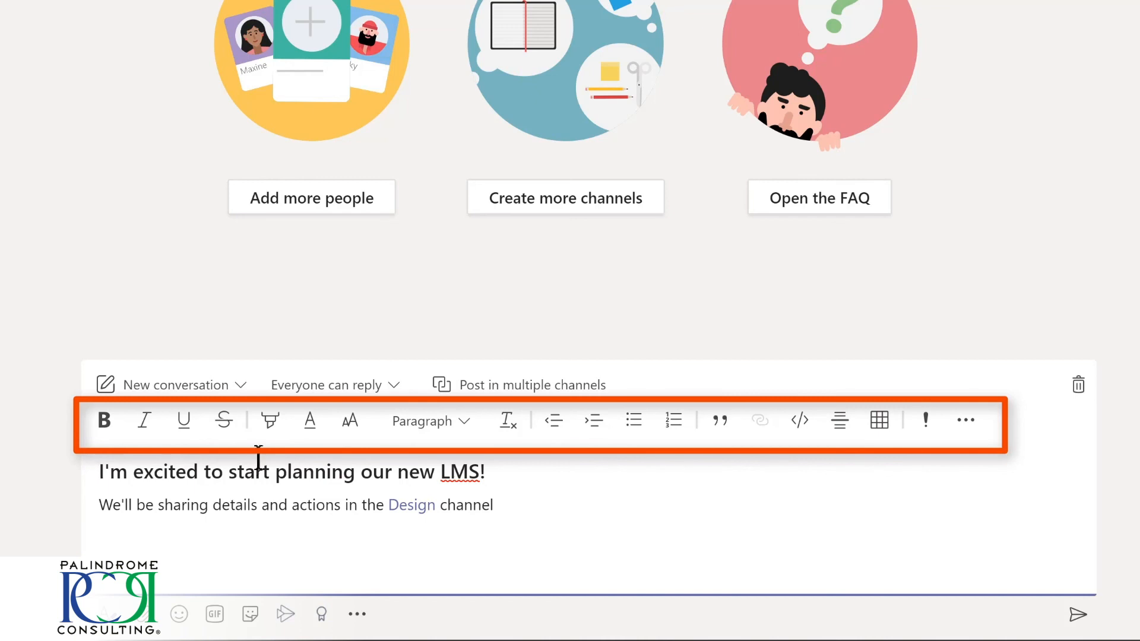
# - Highlight the whole body sentence of the message in yellow
pyautogui.tripleClick(178, 497)
pyautogui.click(270, 418)
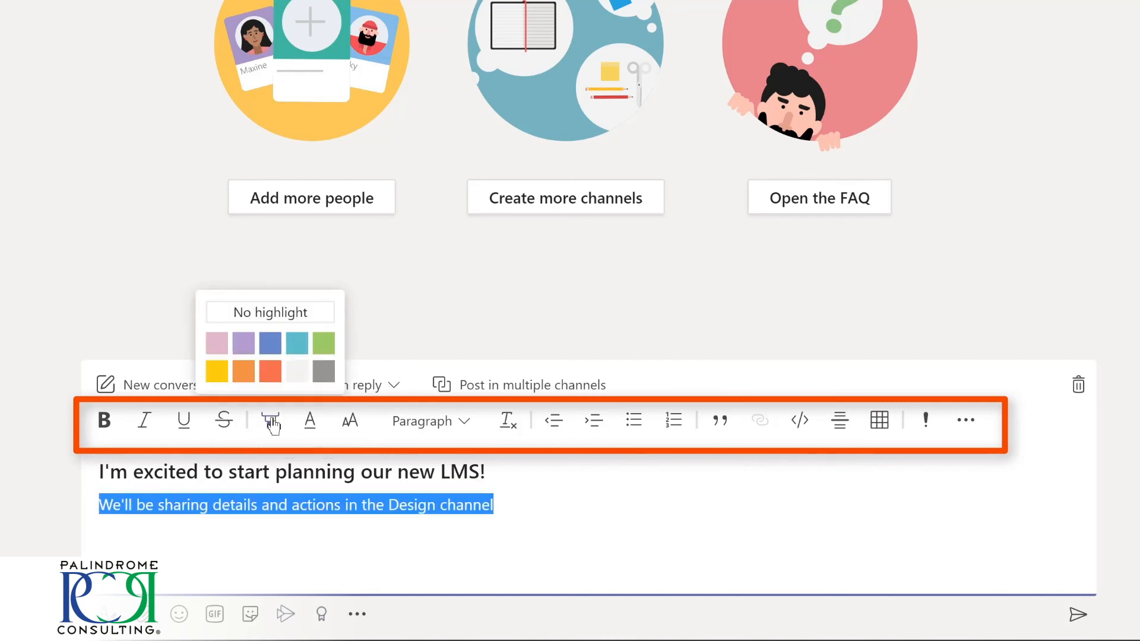
pyautogui.click(218, 373)
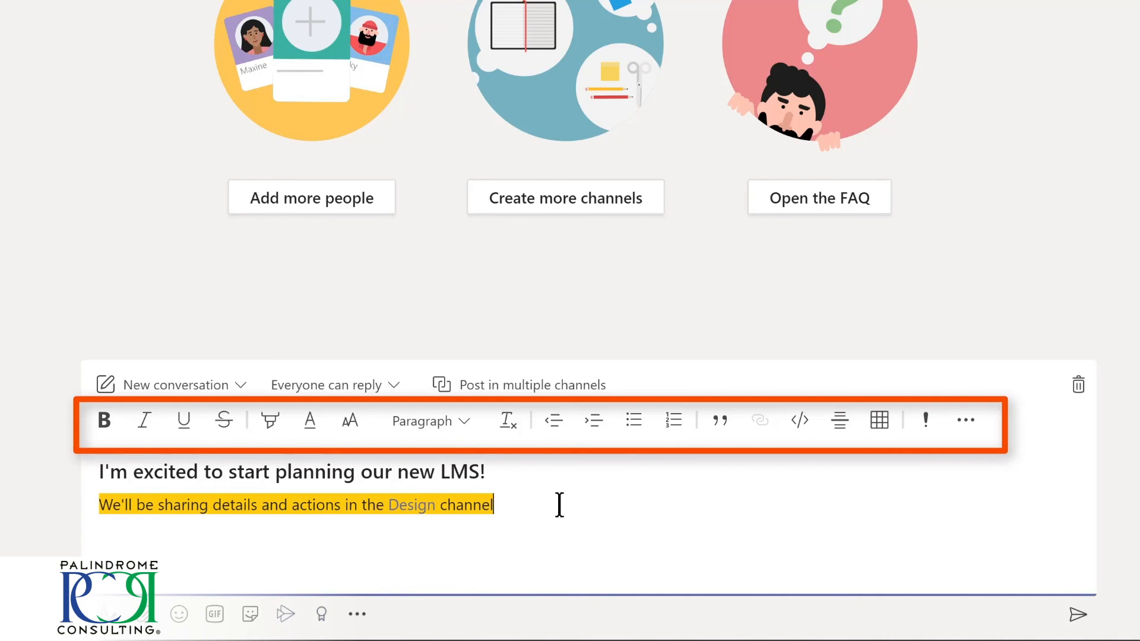
# - Add a smiley emoji on a new line below the highlighted sentence and insert the "yay" GIF of the man in a grey sweater
pyautogui.click(256, 562)
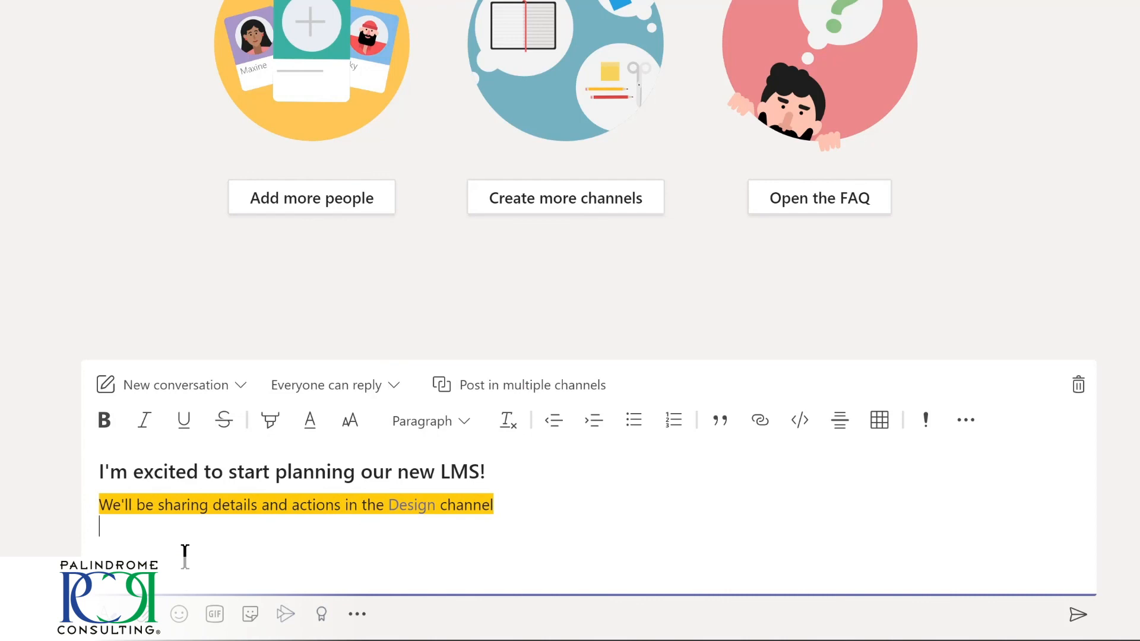
pyautogui.click(180, 616)
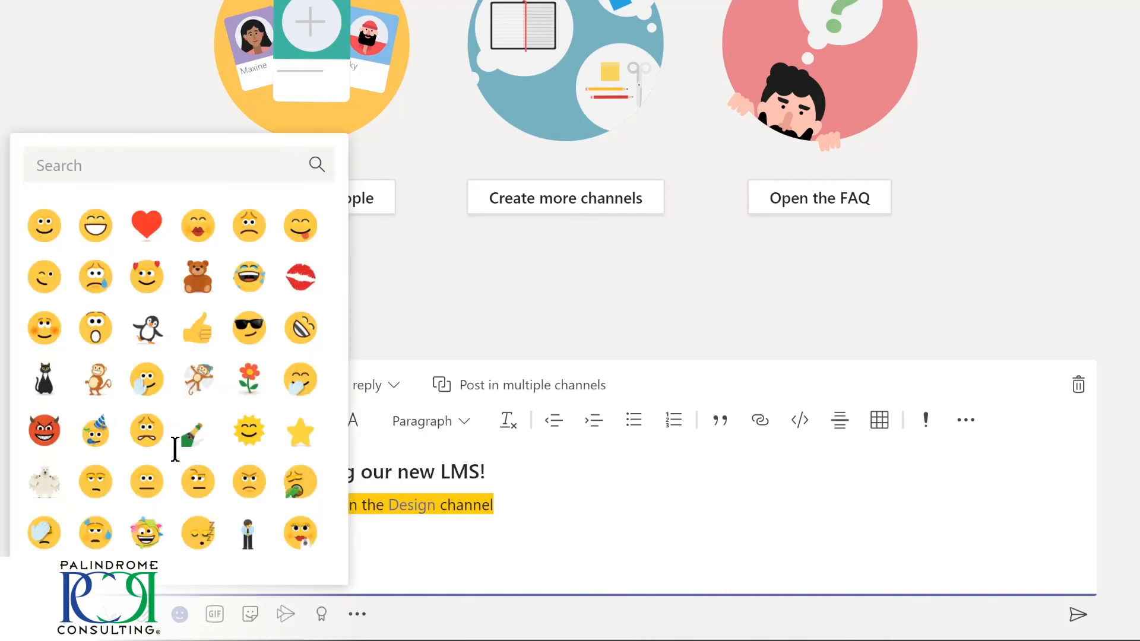
pyautogui.click(52, 236)
pyautogui.click(215, 613)
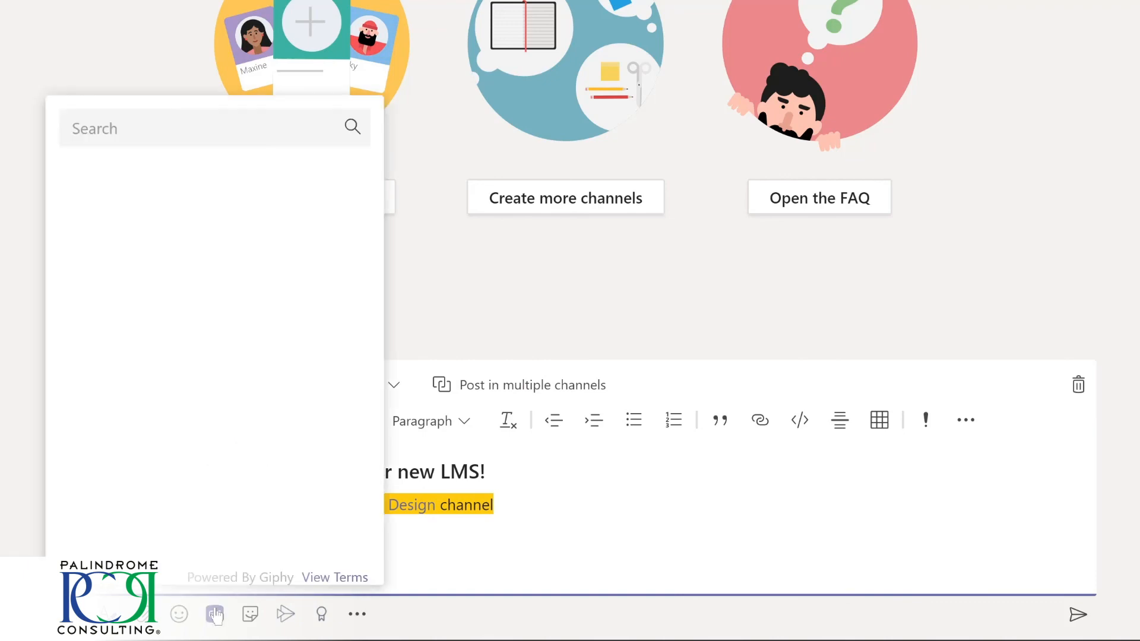
pyautogui.write('yay')
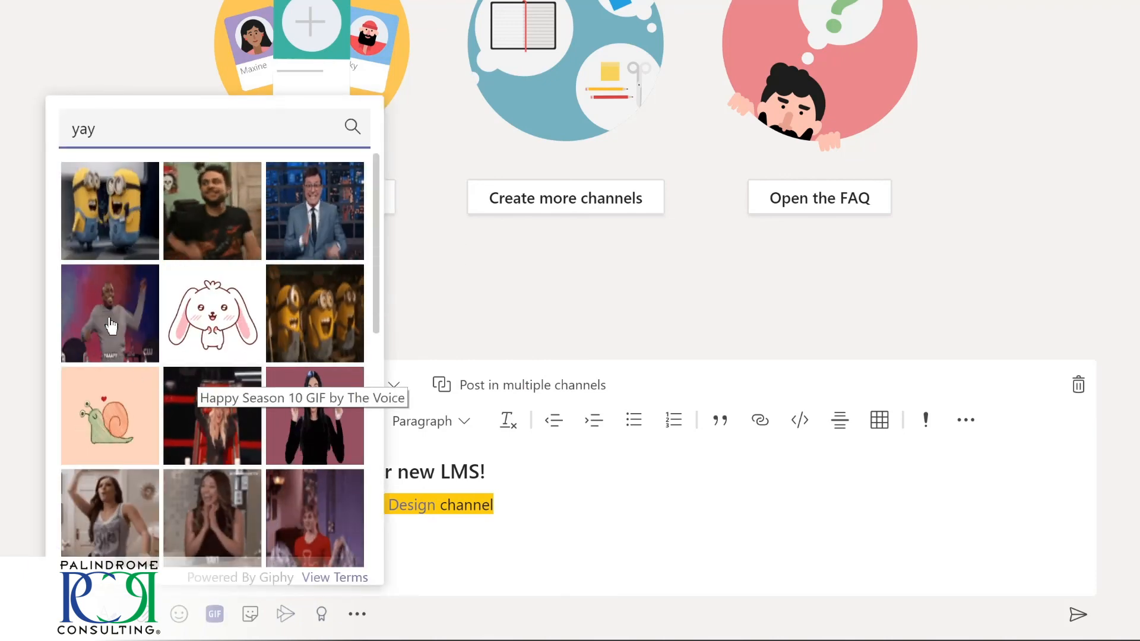
pyautogui.click(91, 325)
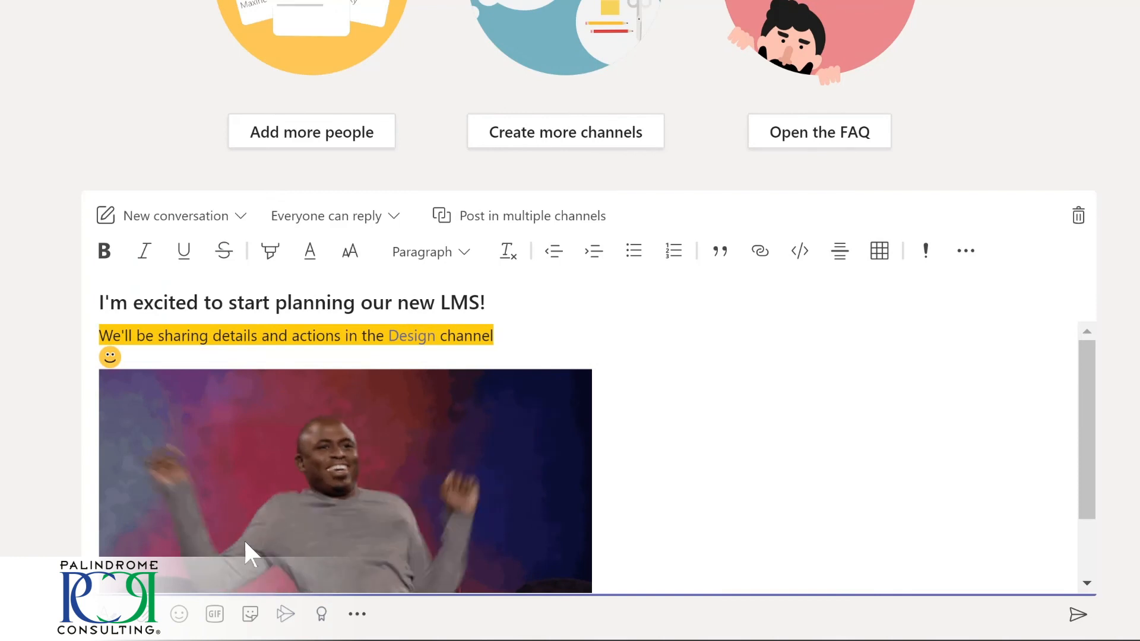
# - Insert the popular "OH YEAH!" comic sticker into the message with its caption text kept
pyautogui.click(250, 615)
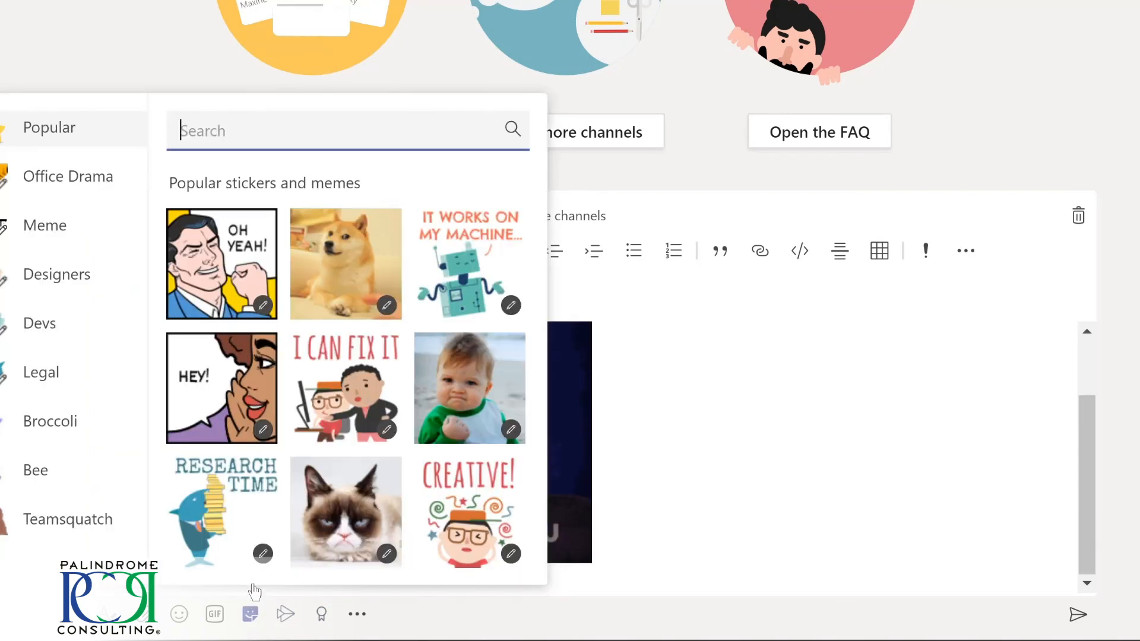
pyautogui.click(212, 302)
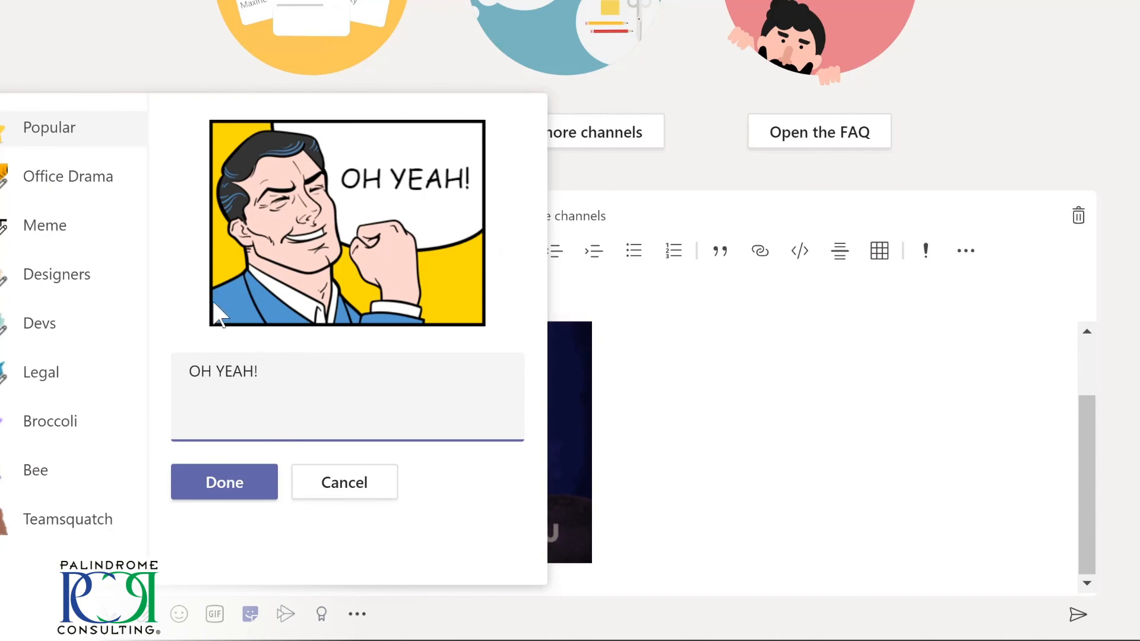
pyautogui.click(224, 481)
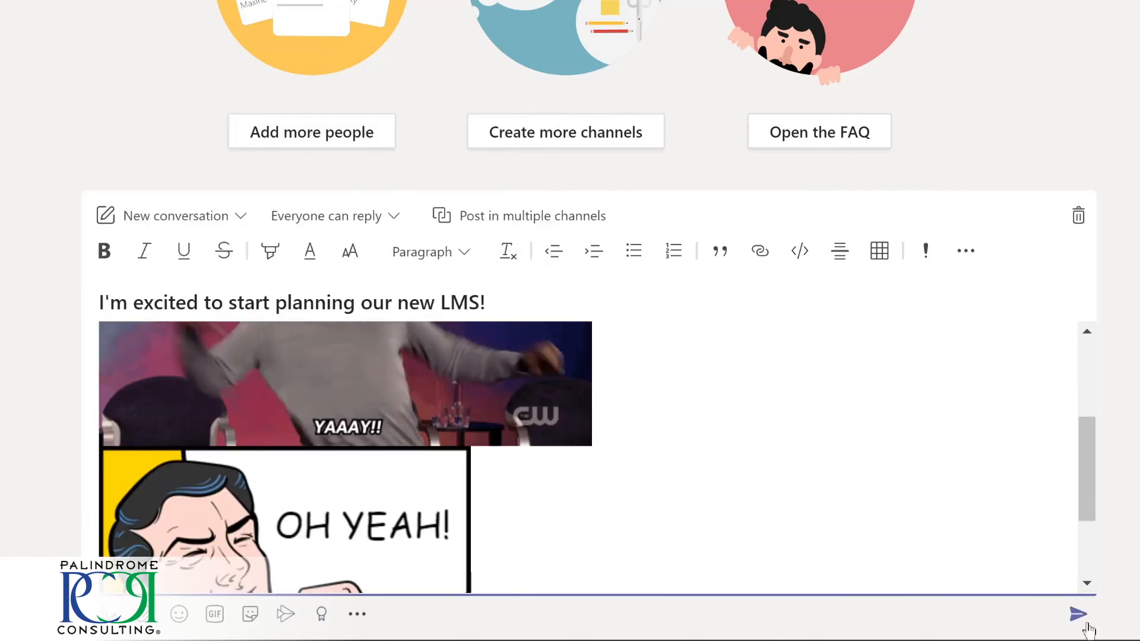